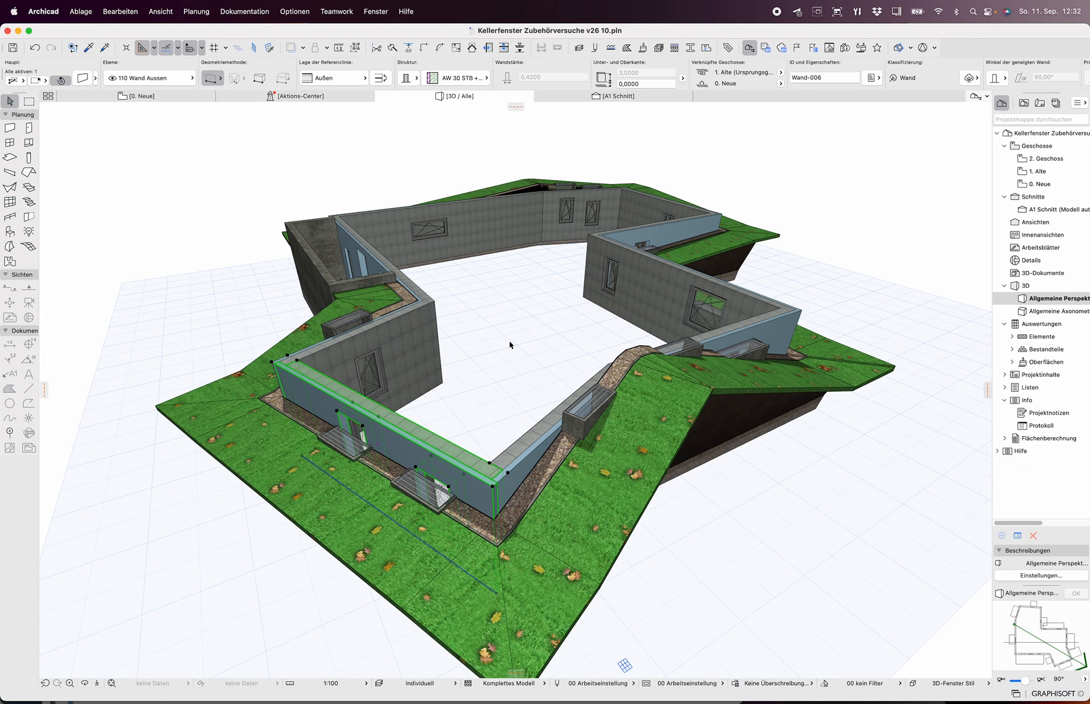
left_click(208, 241)
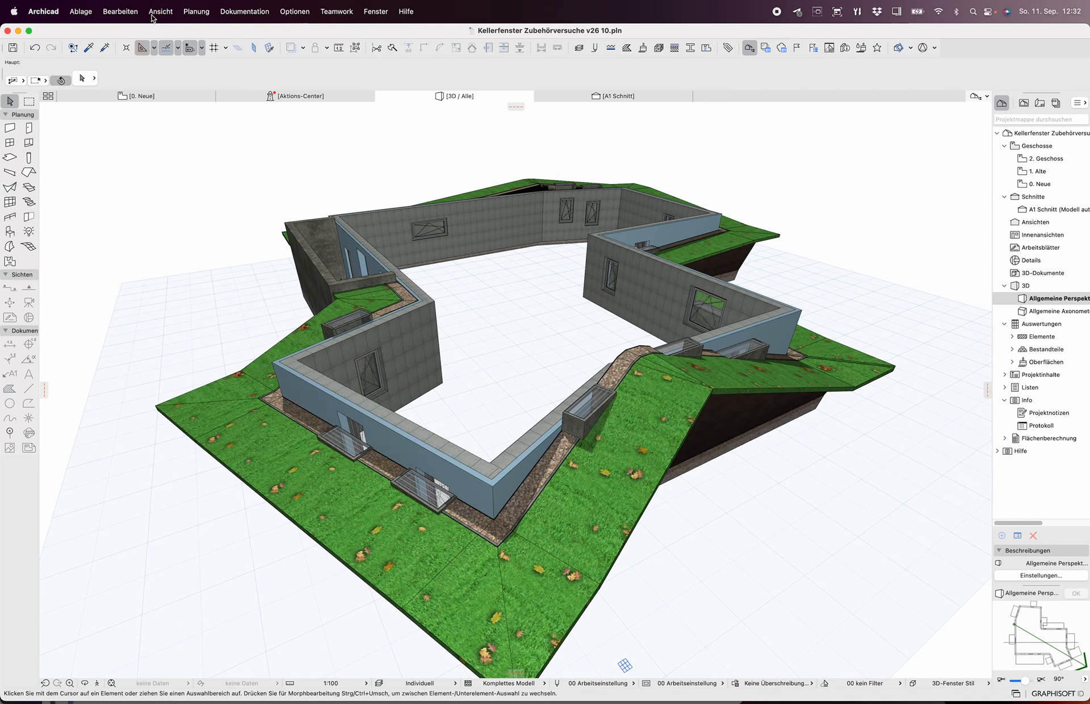
left_click(203, 13)
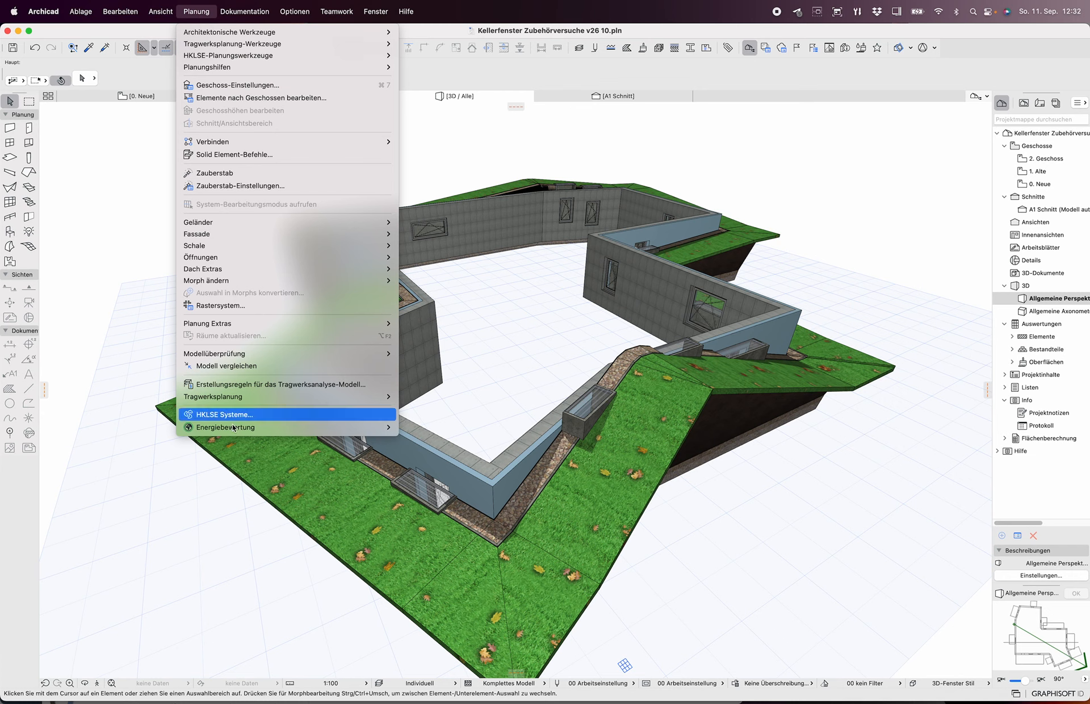
mouse_move(318, 322)
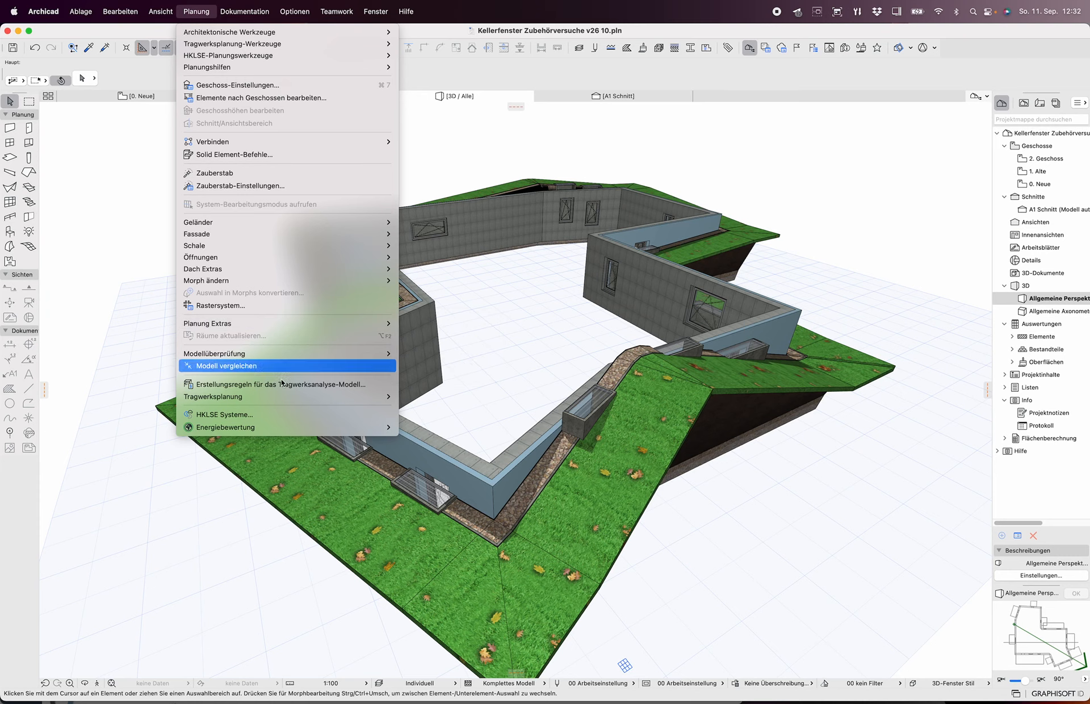
left_click(93, 345)
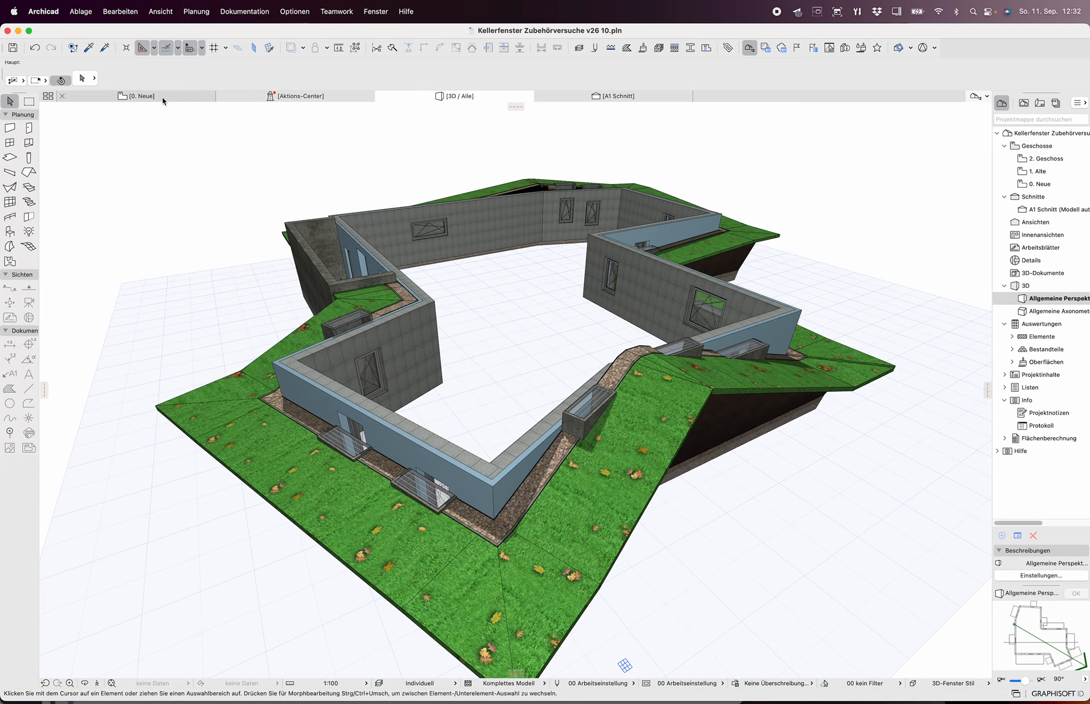
middle_click_drag(396, 418, 471, 400, "shift")
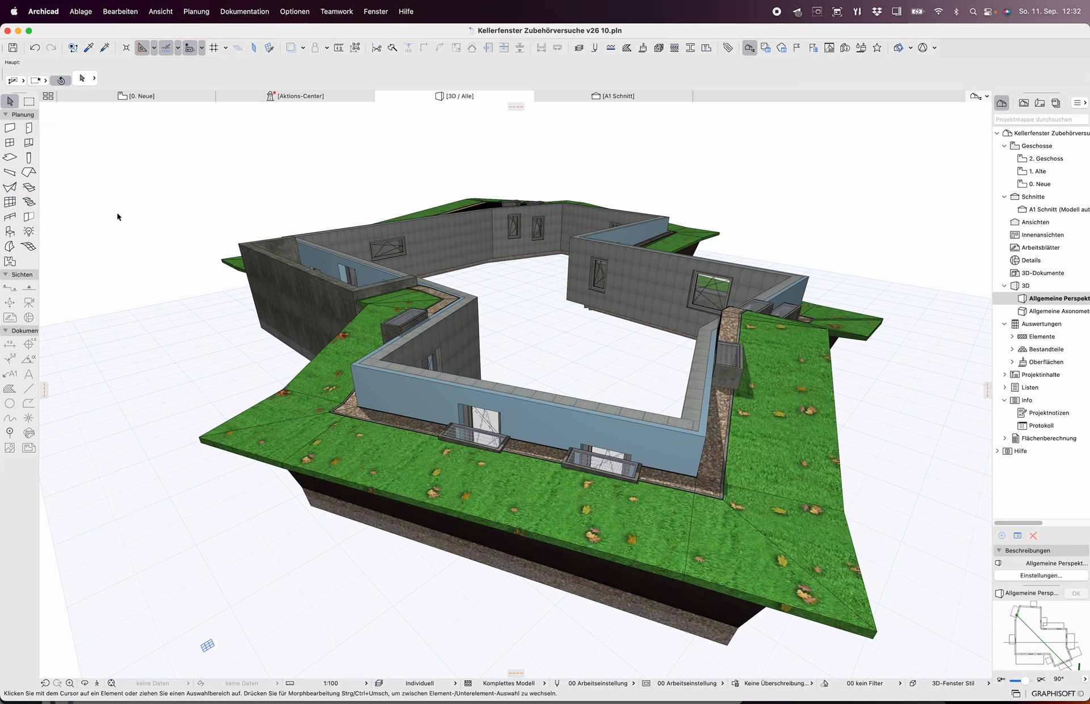
- Open Find & Select for objects and remove its Name criterion, keeping only the element type Objekt
left_click(8, 231)
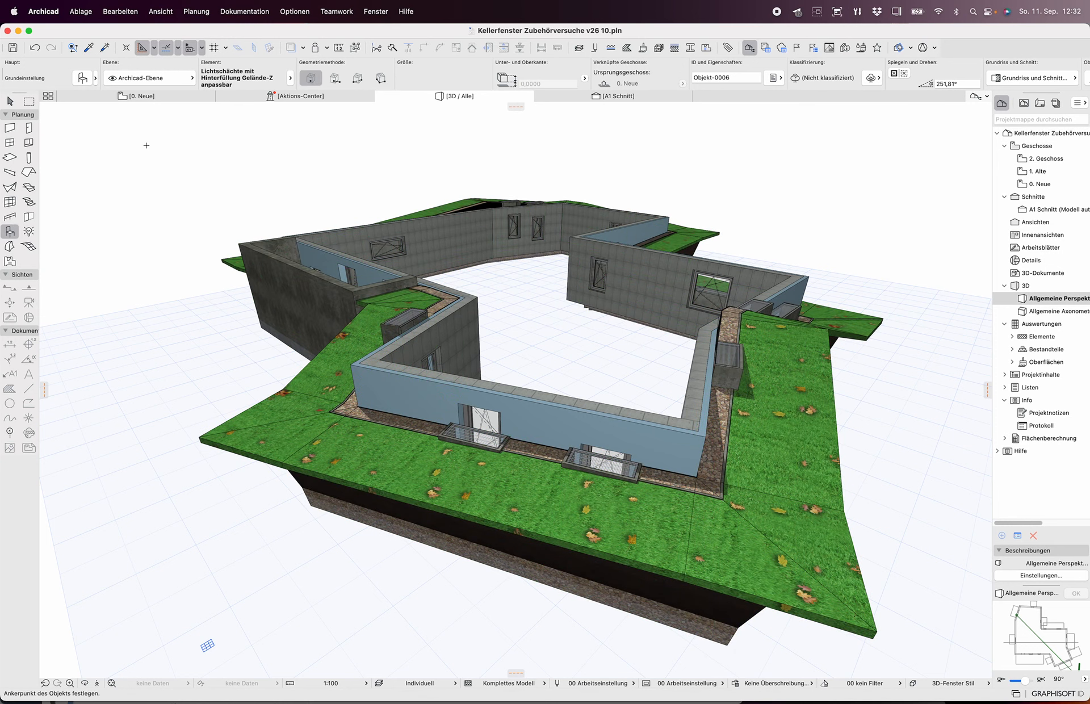
left_click(73, 47)
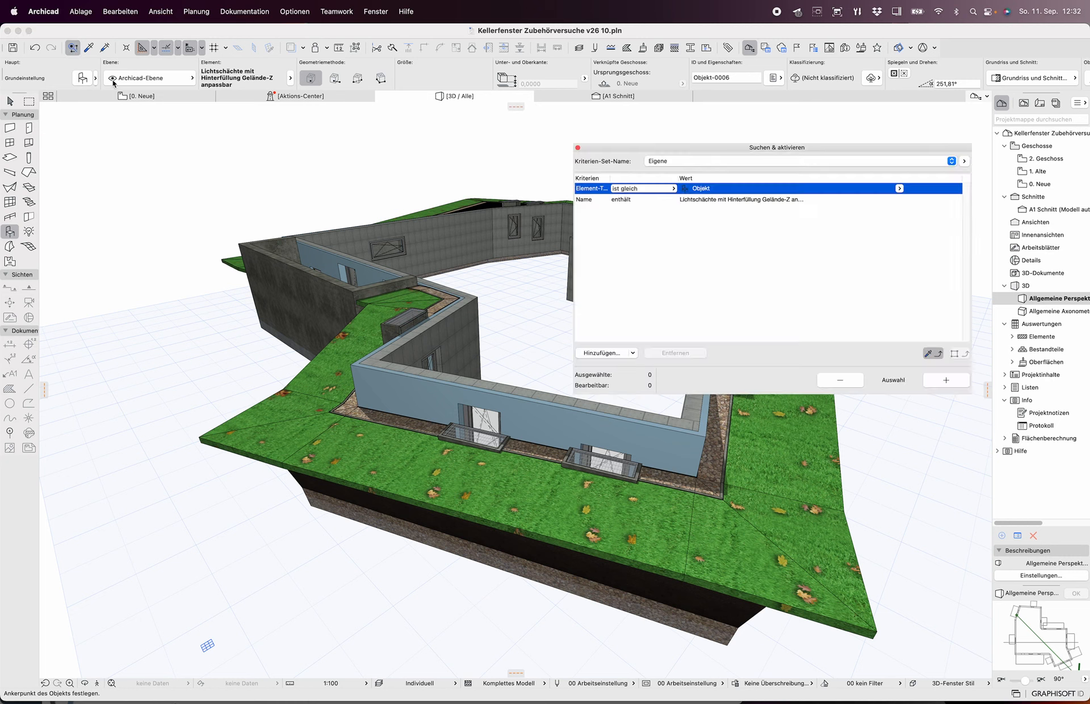
left_click_drag(683, 151, 683, 130)
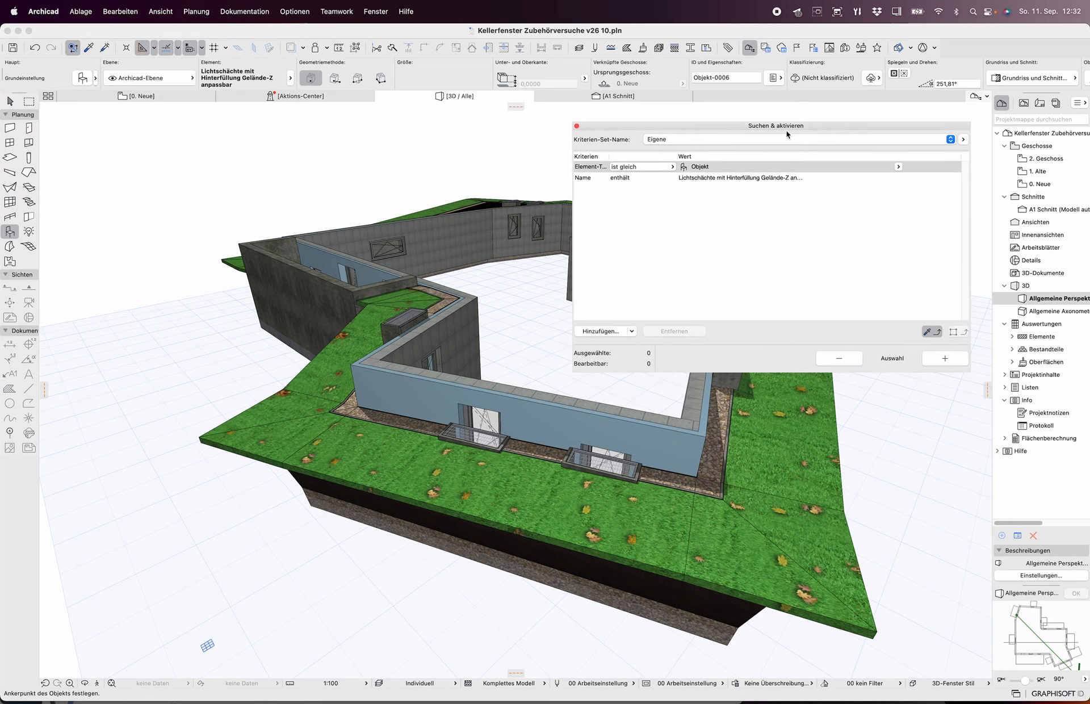
left_click(695, 181)
left_click(678, 332)
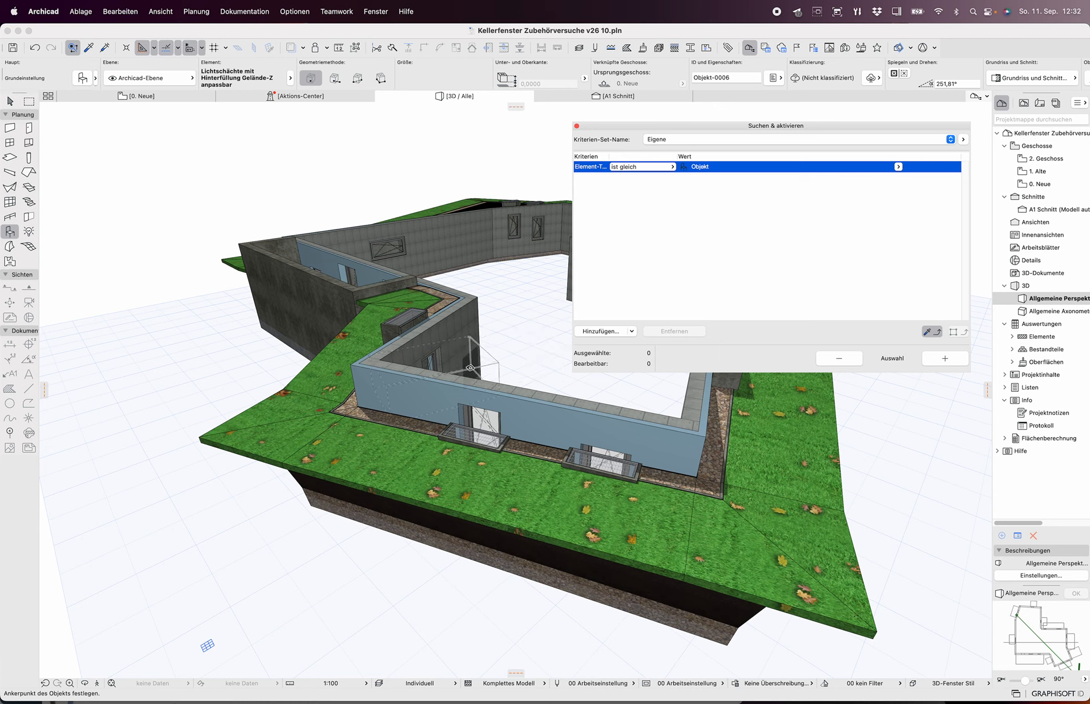
- Pick the corner light-shaft object, add a Name criterion containing "Lichtschächte mit Hinterfüllung Gelände-Z anpassbar", and select all matching objects
left_click(11, 100)
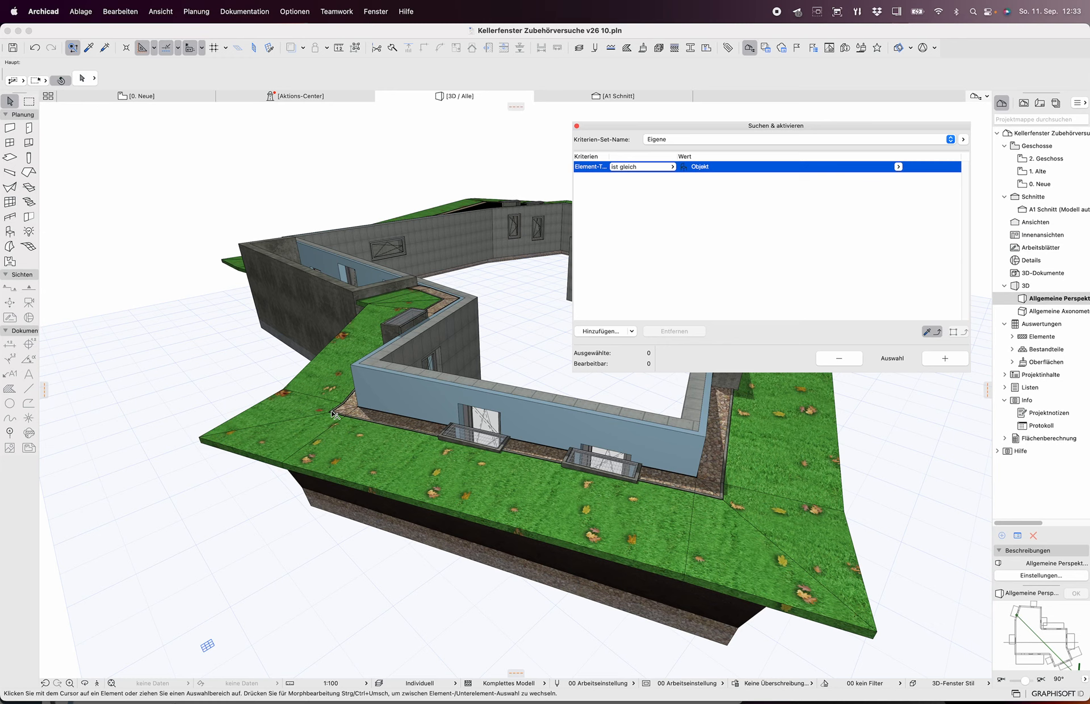
left_click(199, 440)
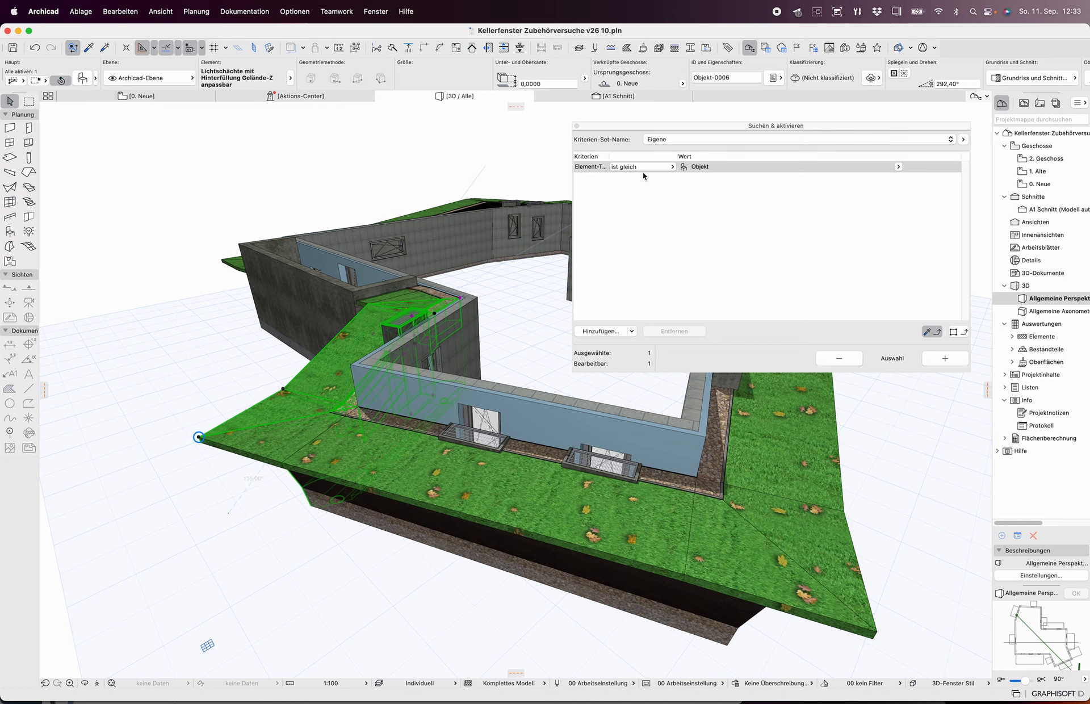
left_click(612, 334)
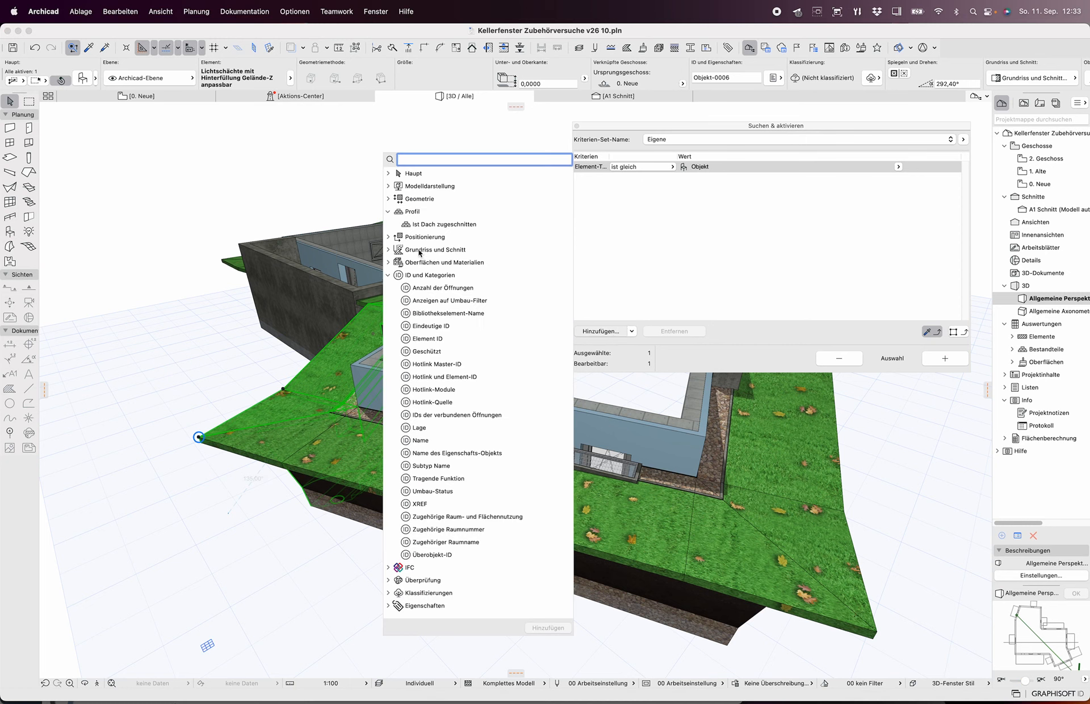
left_click(420, 440)
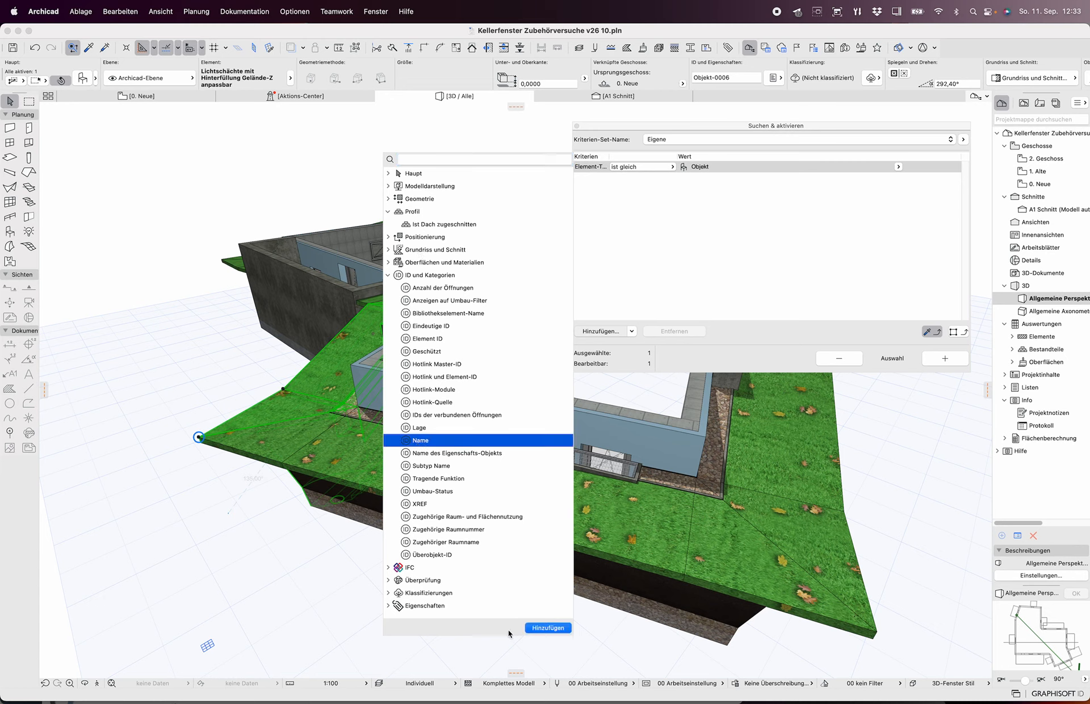
left_click(547, 630)
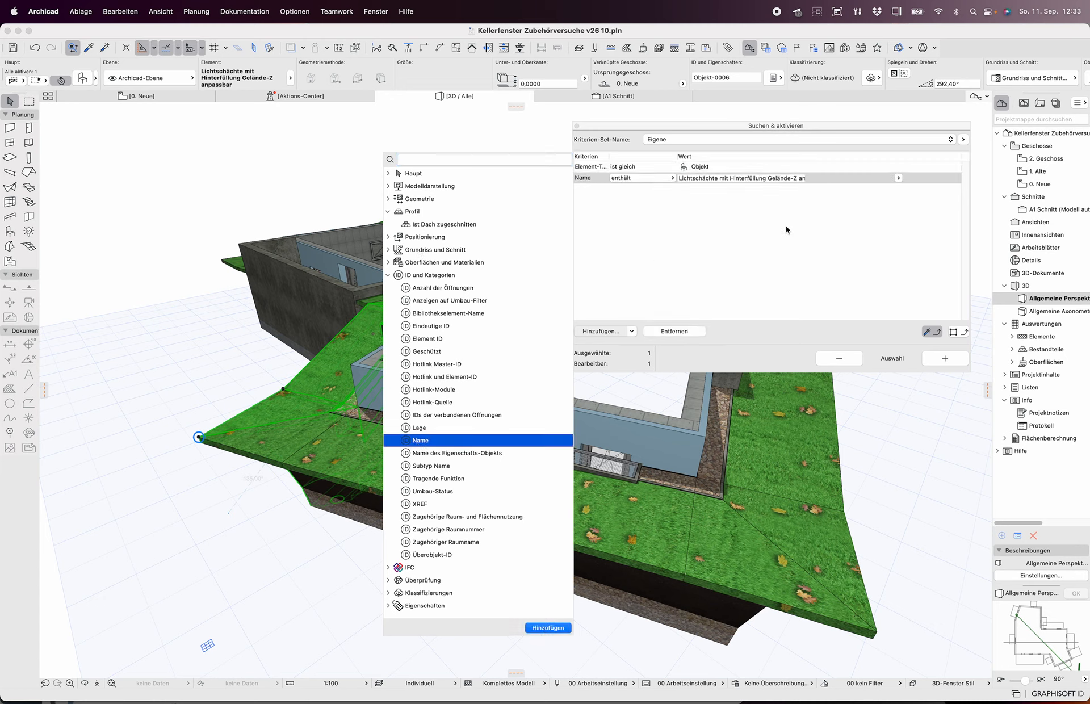
left_click(946, 359)
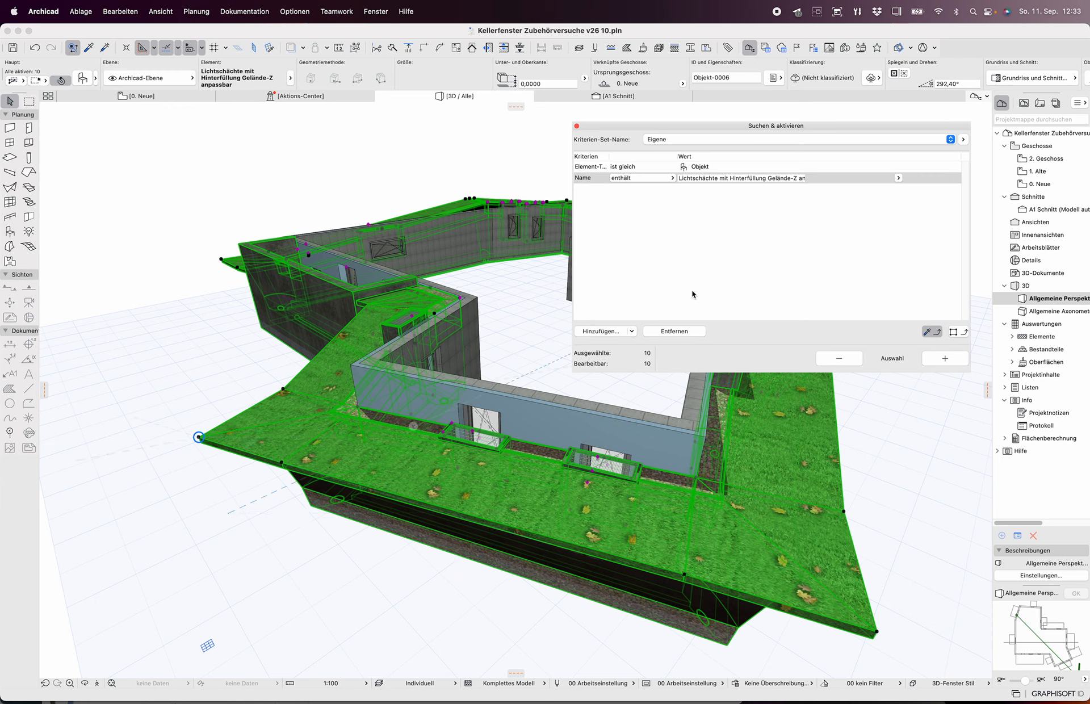
left_click(577, 126)
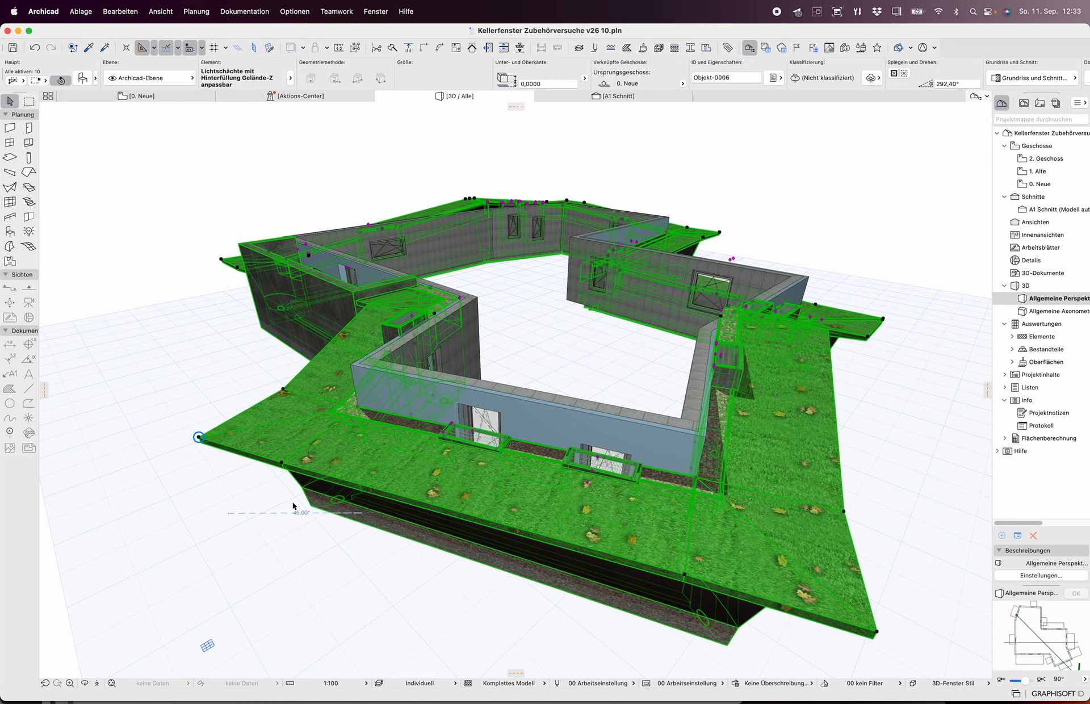
- Raise the selected objects' shared terrain edge at the front wall's right corner, then set that edge's offset to -1
left_click(699, 481)
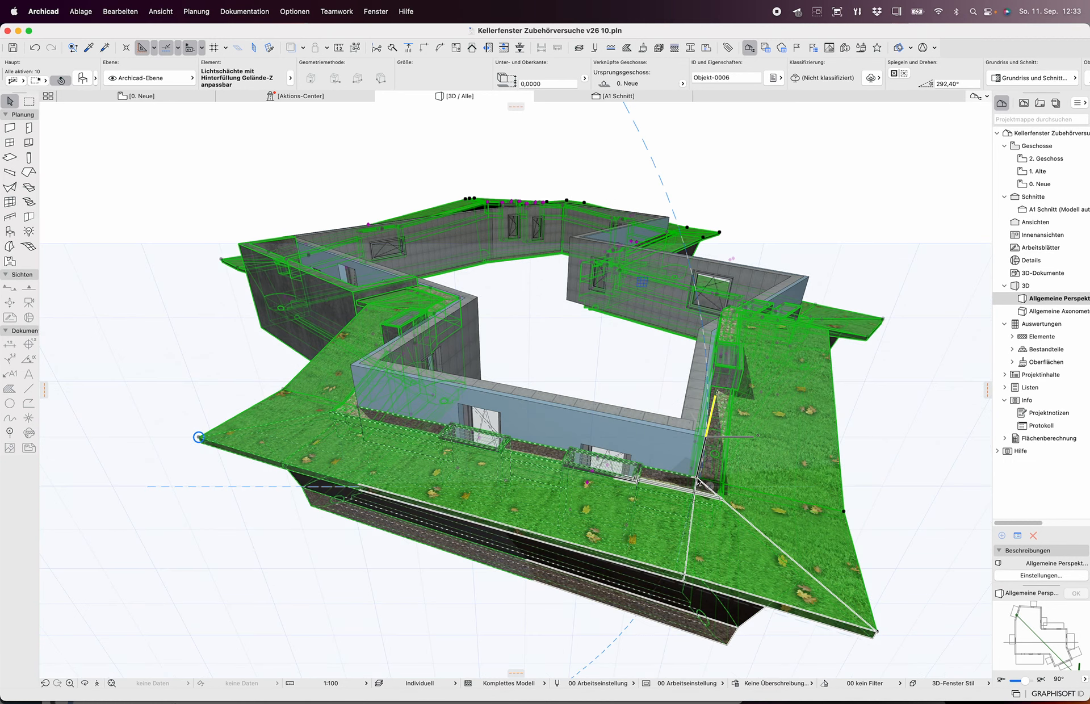
left_click(706, 437)
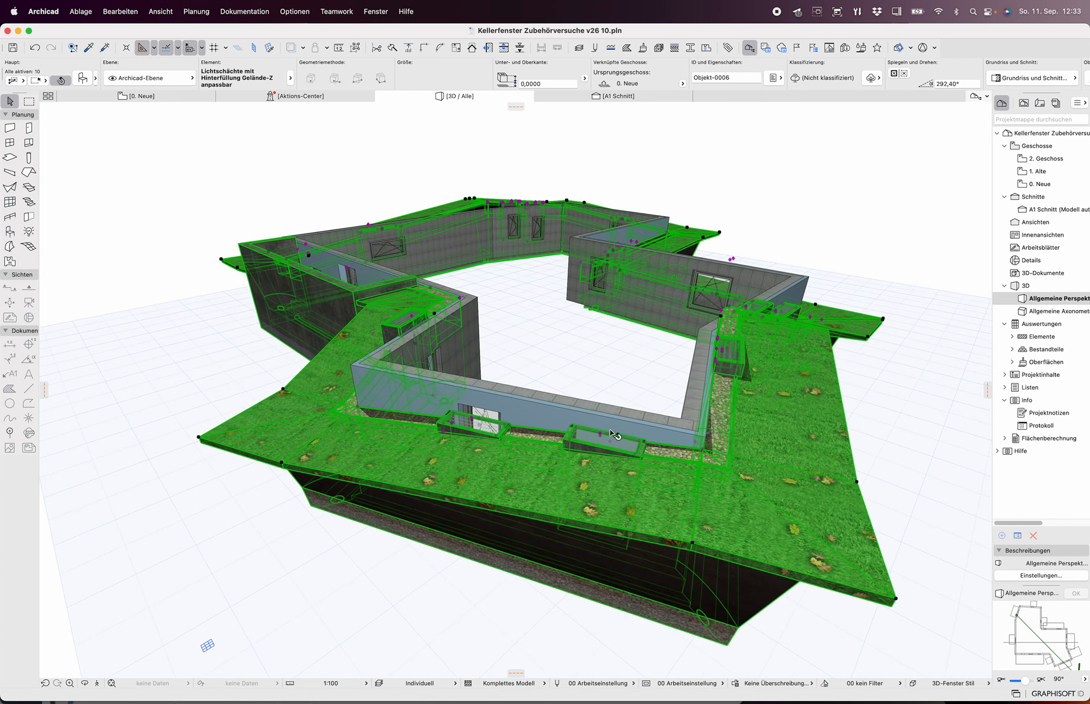
left_click(706, 453)
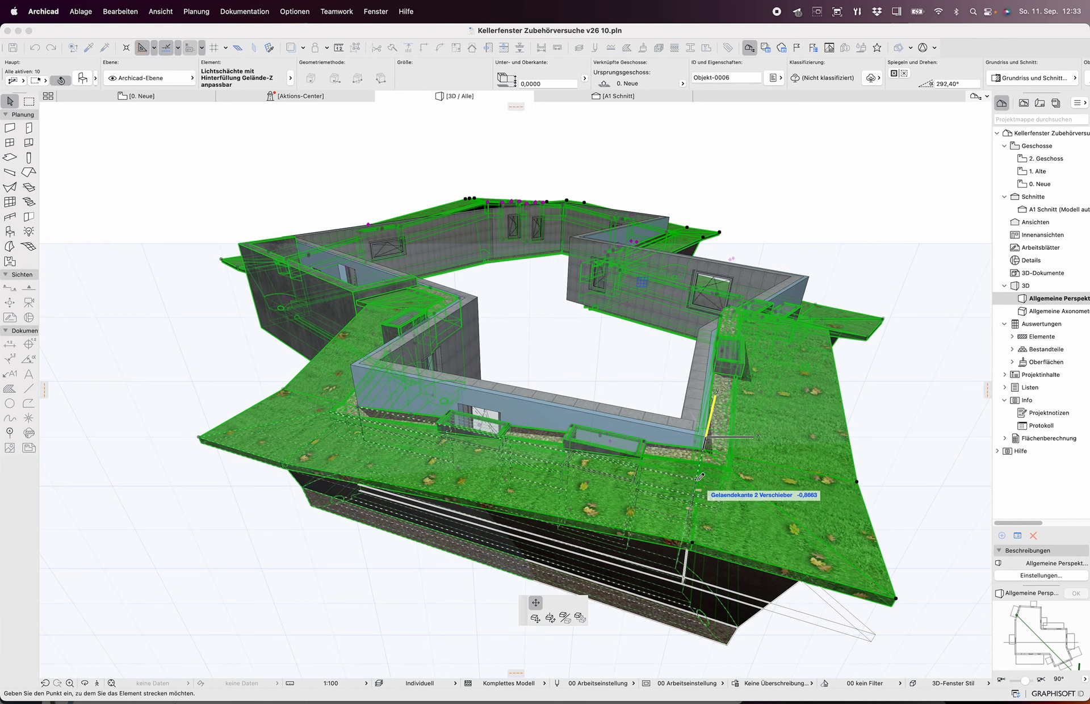
type("-1")
key("Return")
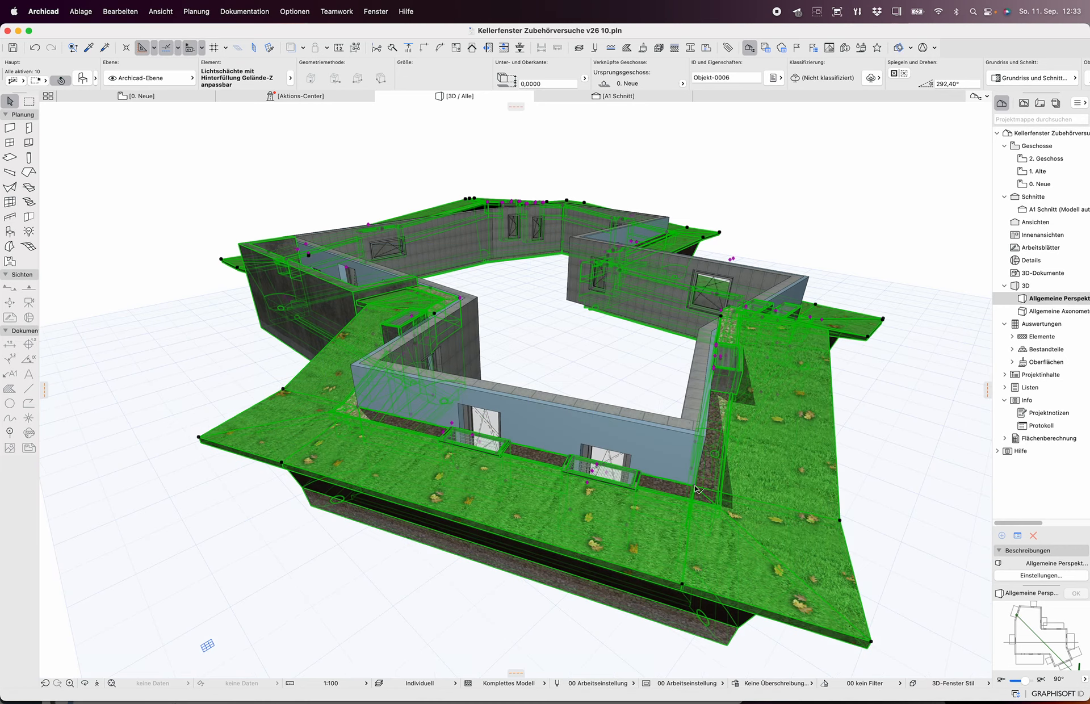
- Select the left window in the front wall and slide it along the wall to the right, then back past its starting position
middle_click_drag(695, 486, 726, 488, "shift")
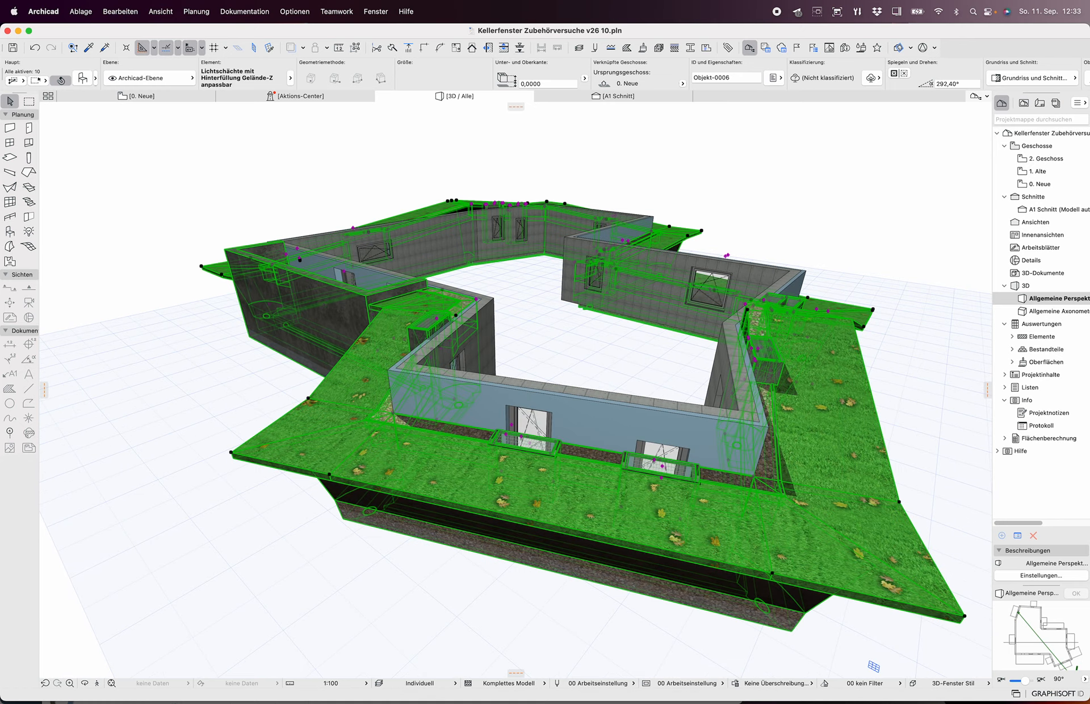
scroll(540, 437, "up", 4)
scroll(539, 437, "up", 2)
left_click(525, 405)
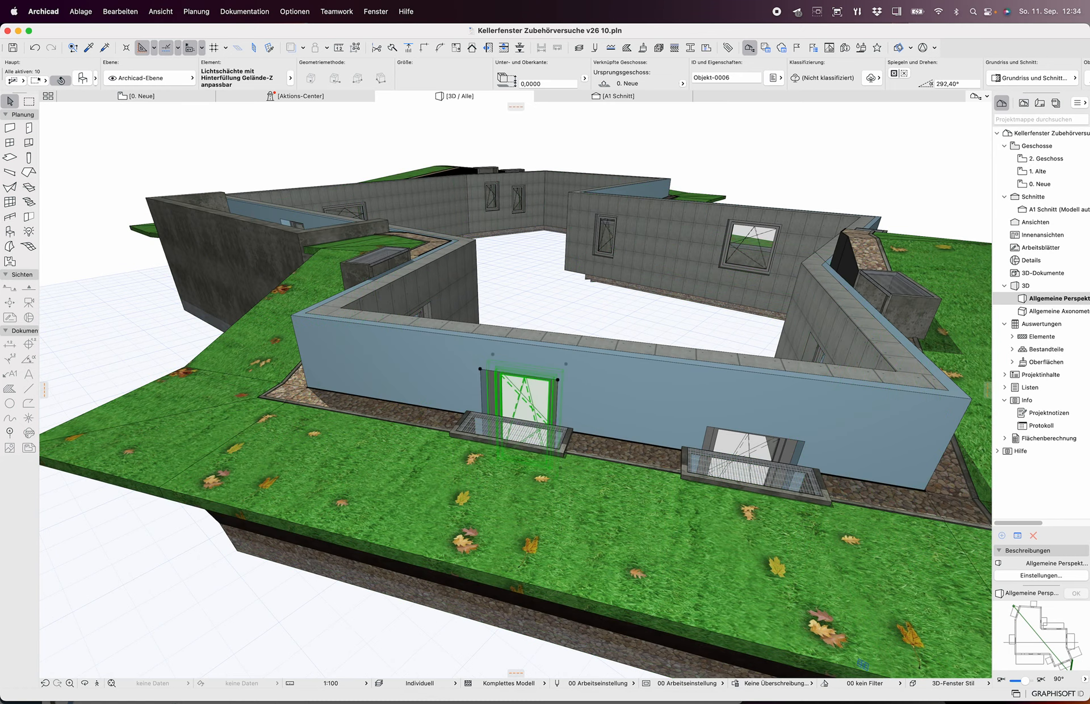
left_click_drag(560, 381, 592, 387)
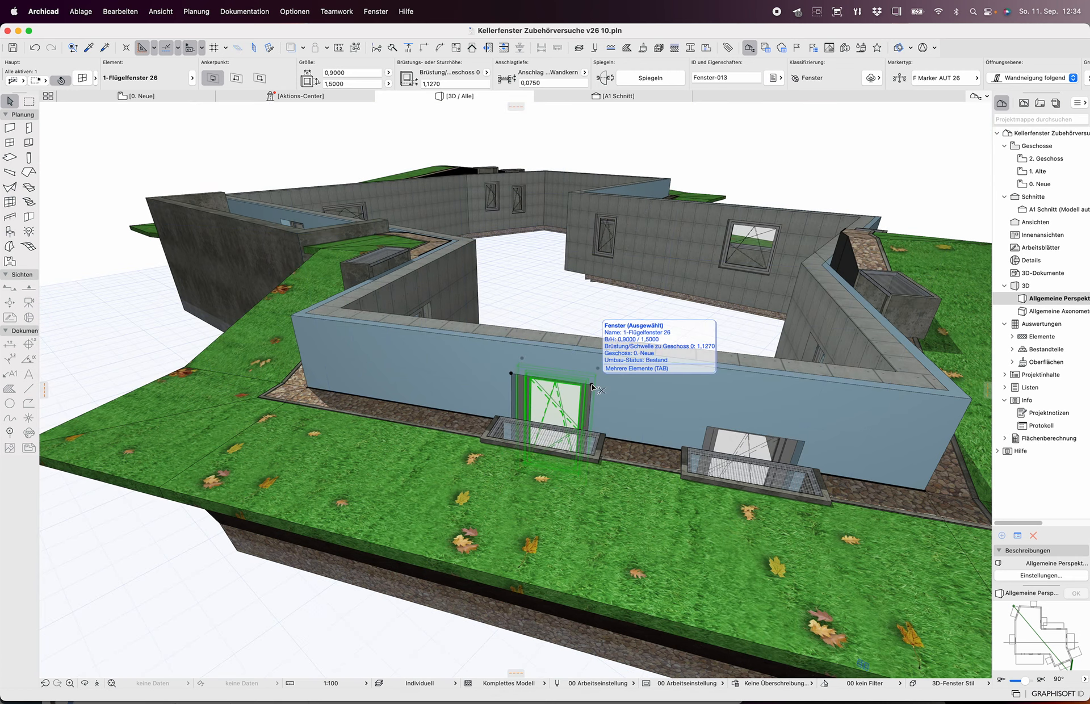
key("super+d")
left_click(510, 372)
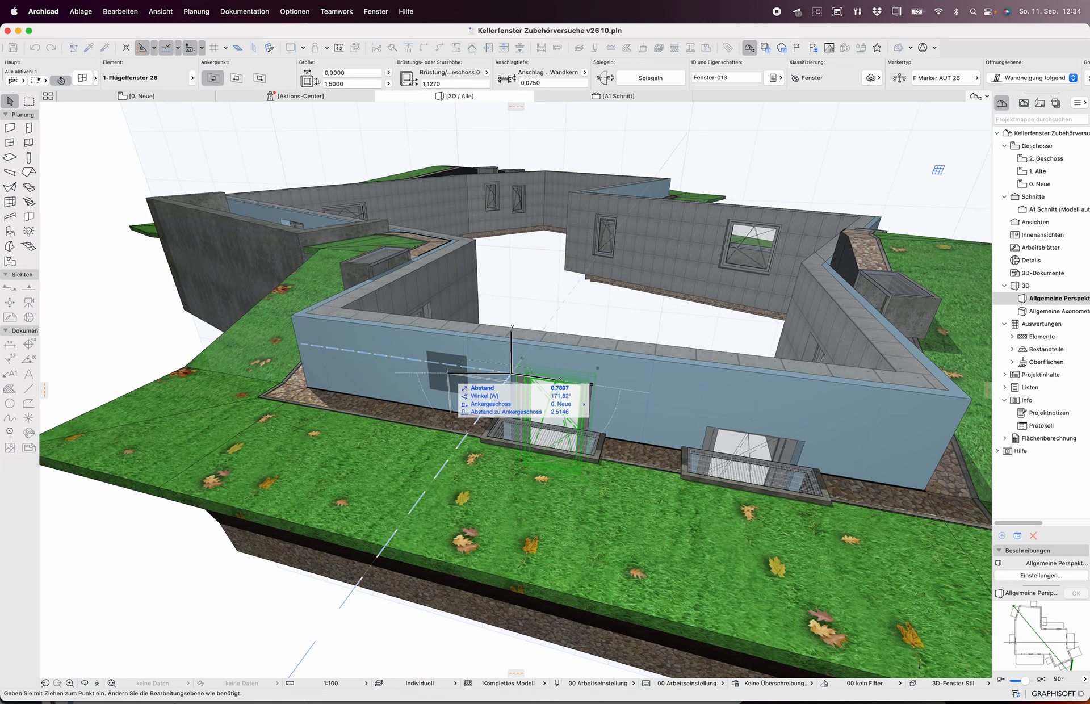
left_click(449, 373)
- Select the two light-shaft terrain objects meeting at the front wall's right corner and raise their shared terrain edge partway up the wall
left_click(931, 289)
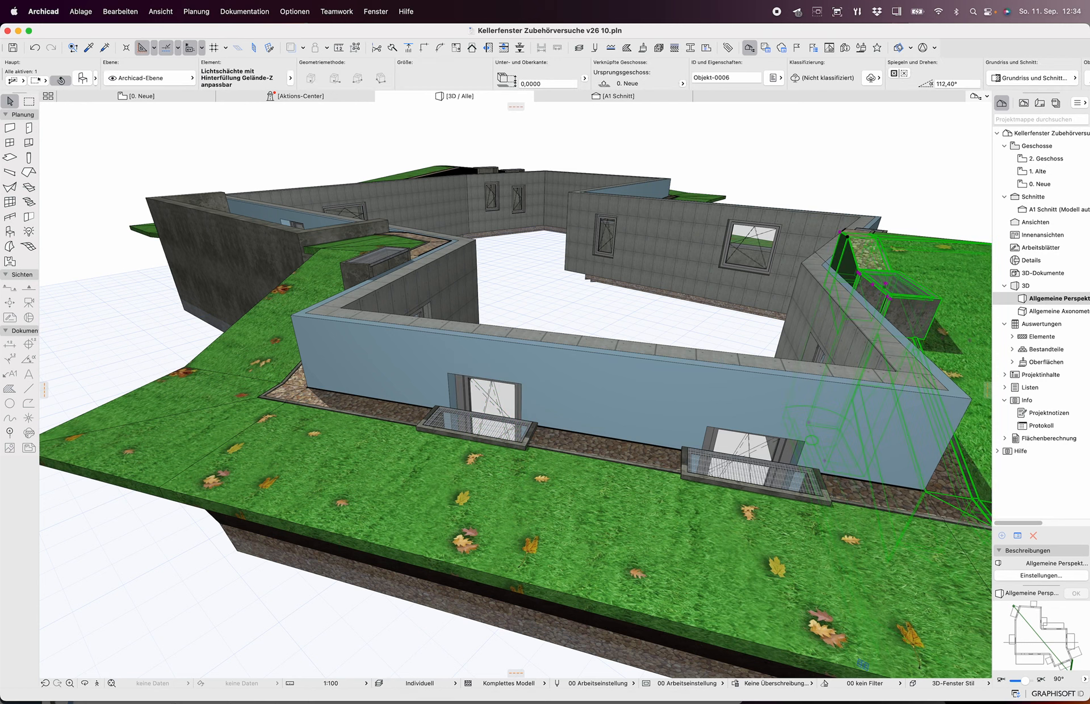
left_click(598, 545, "shift")
left_click(924, 491)
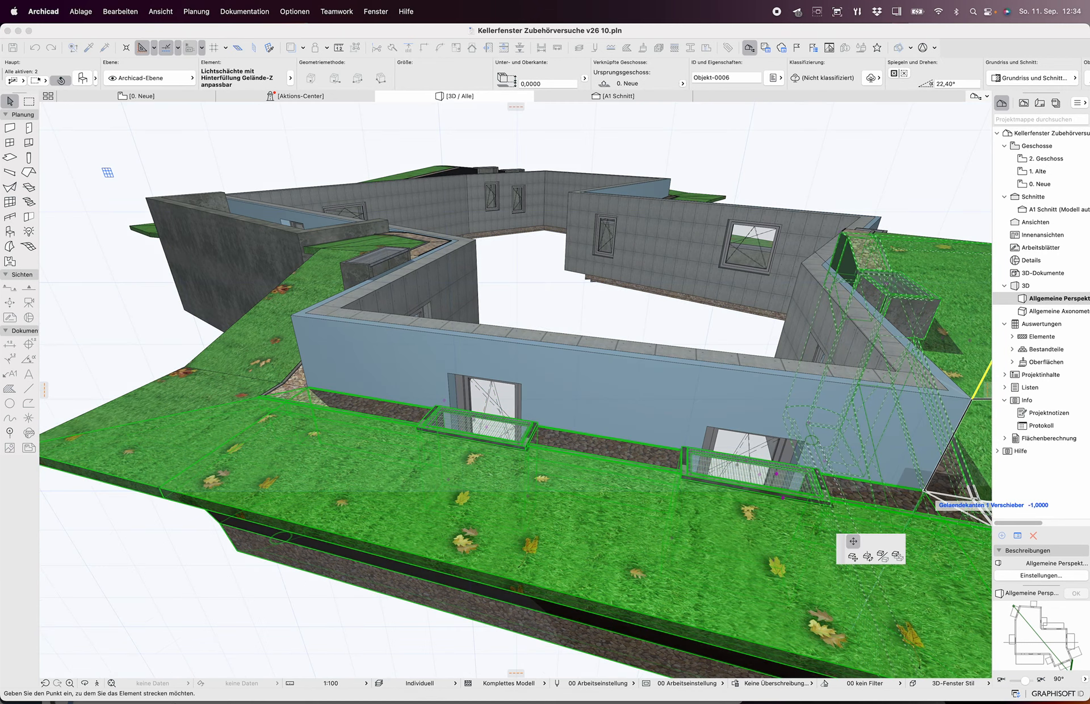
left_click(948, 445)
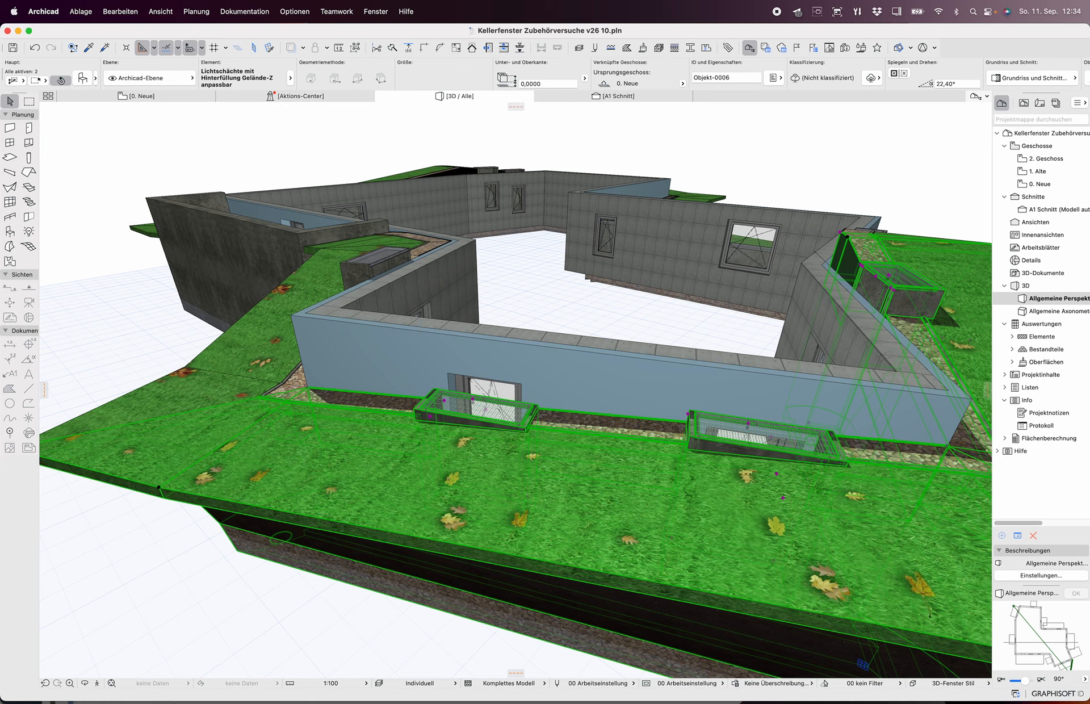
- Slide the left front-wall window towards the wall's middle, then out close to the wall's left corner
left_click(495, 384)
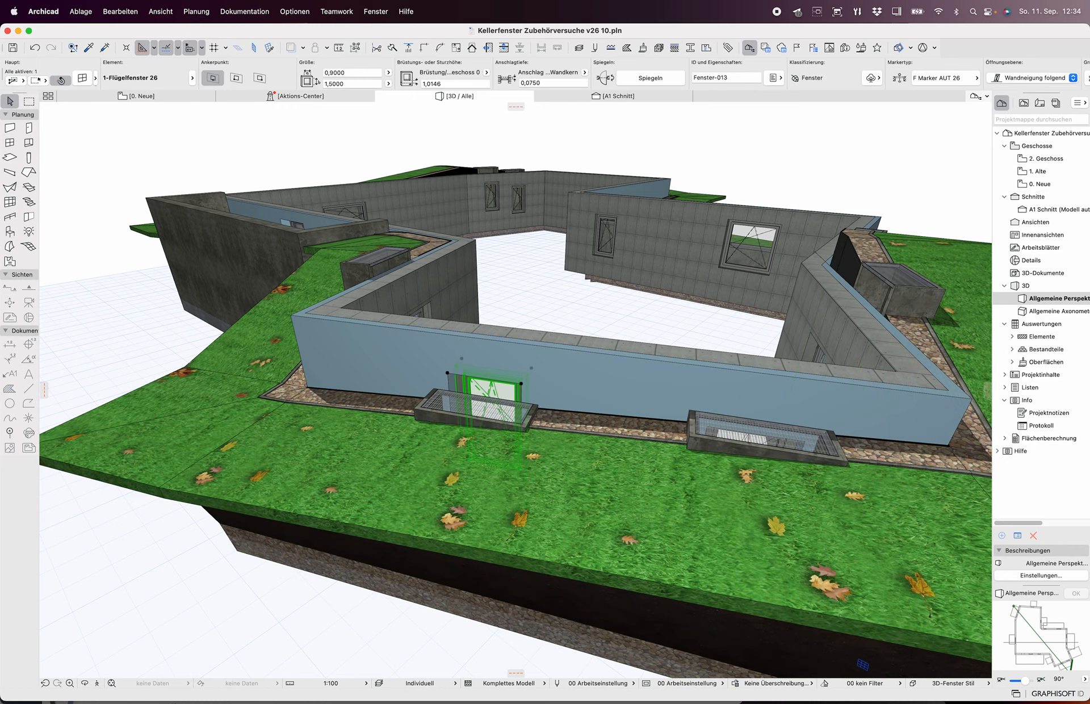
left_click_drag(521, 383, 631, 395)
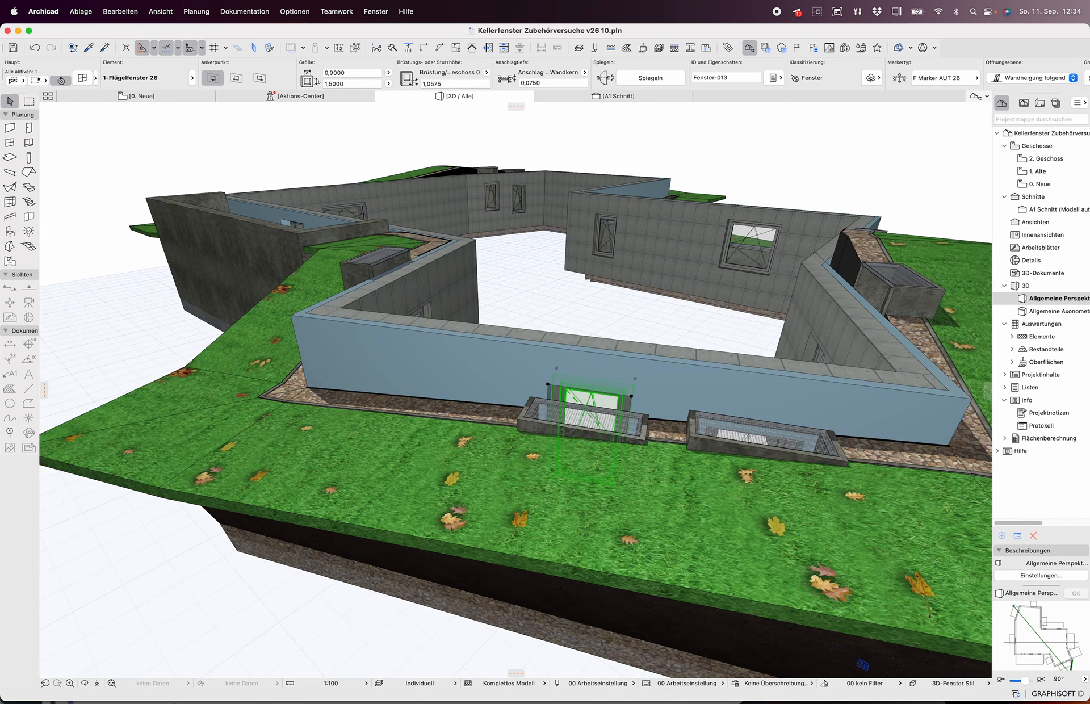
left_click(547, 384)
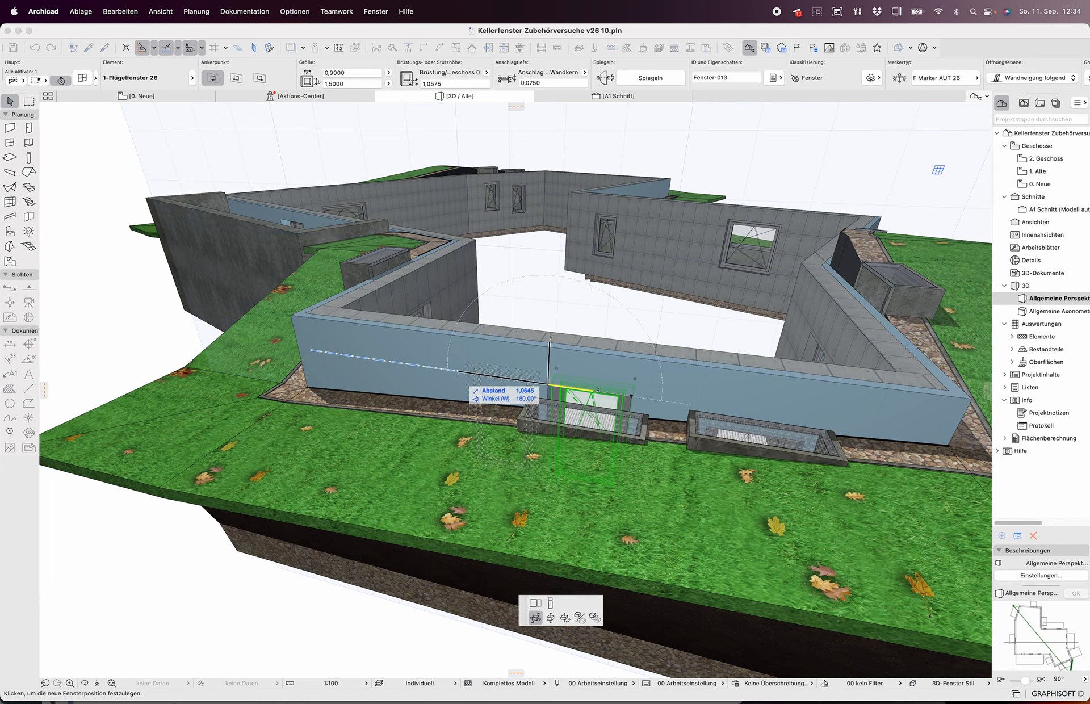
left_click(343, 355)
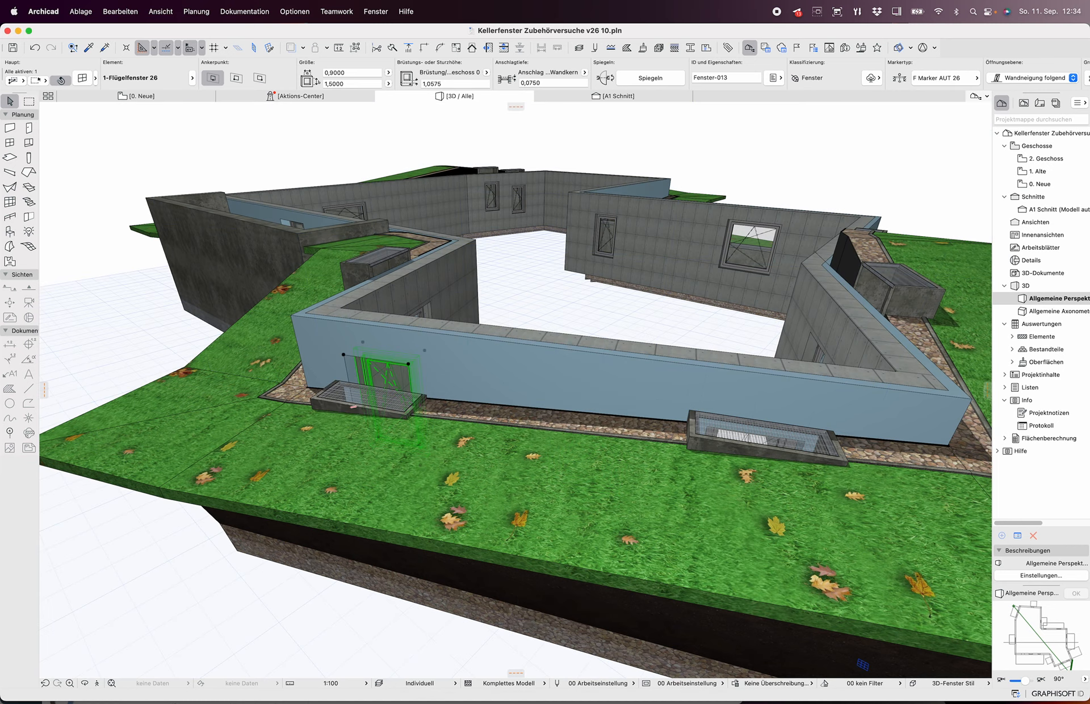
- Shift the window near the front wall's left corner a short distance back towards the wall's middle
middle_click_drag(863, 664, 140, 666, "shift")
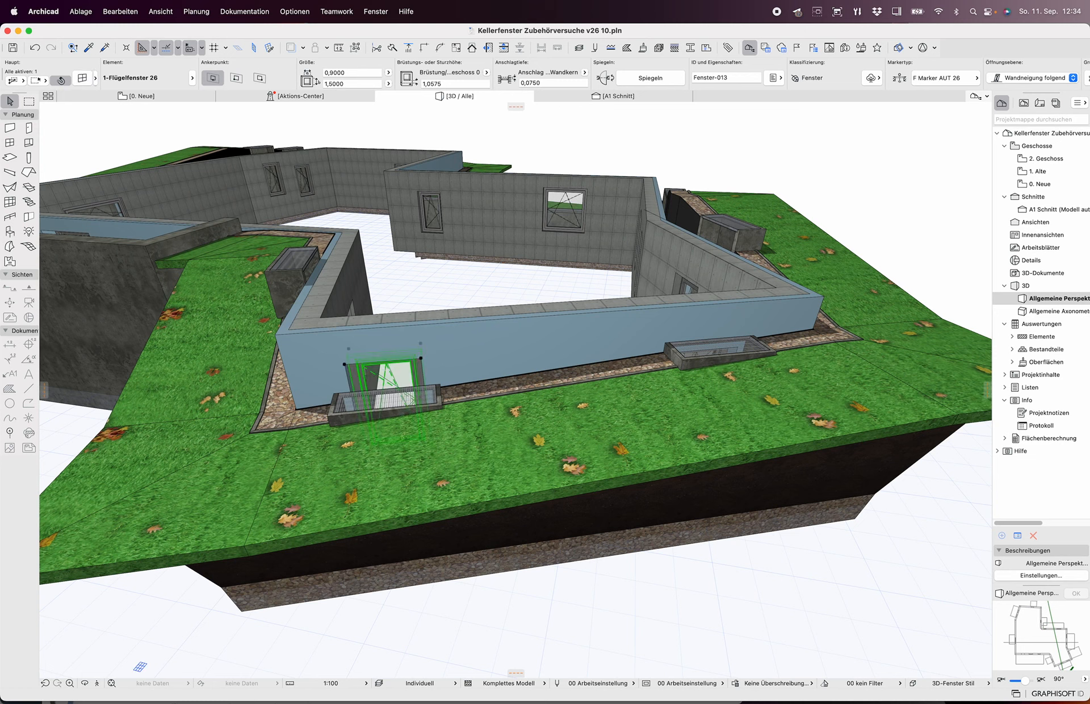
left_click(423, 361)
left_click(470, 359)
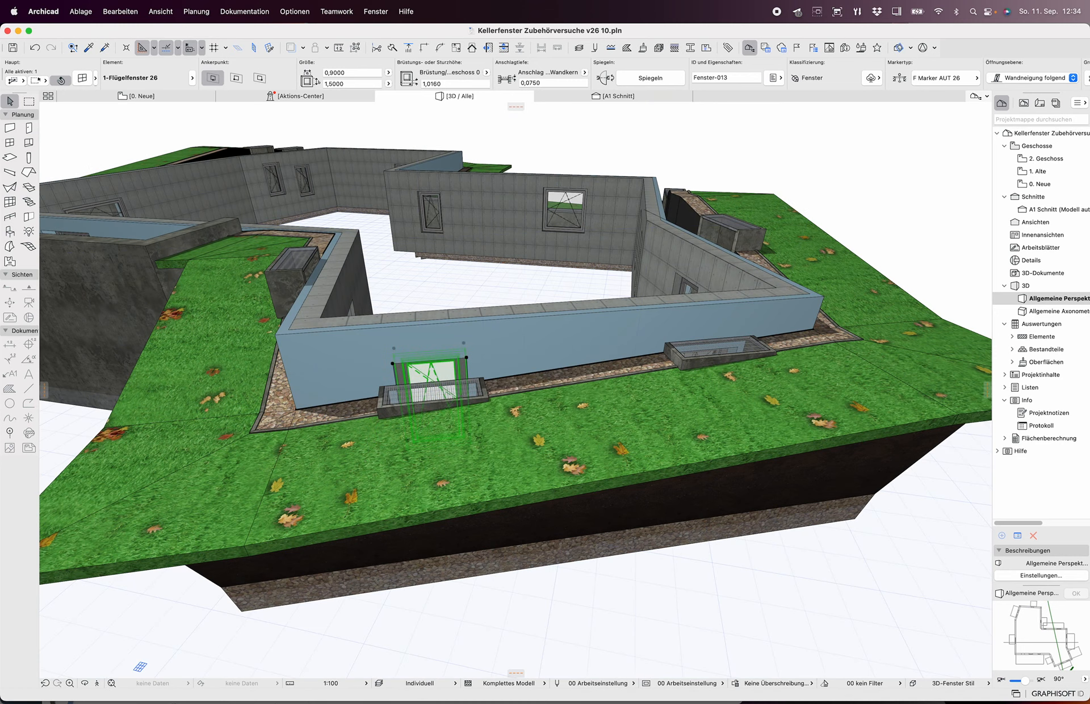
- Select the front wall's light-shaft terrain object and try shifting its left light shaft individually along the wall
middle_click_drag(140, 666, 165, 667, "shift")
key("Escape")
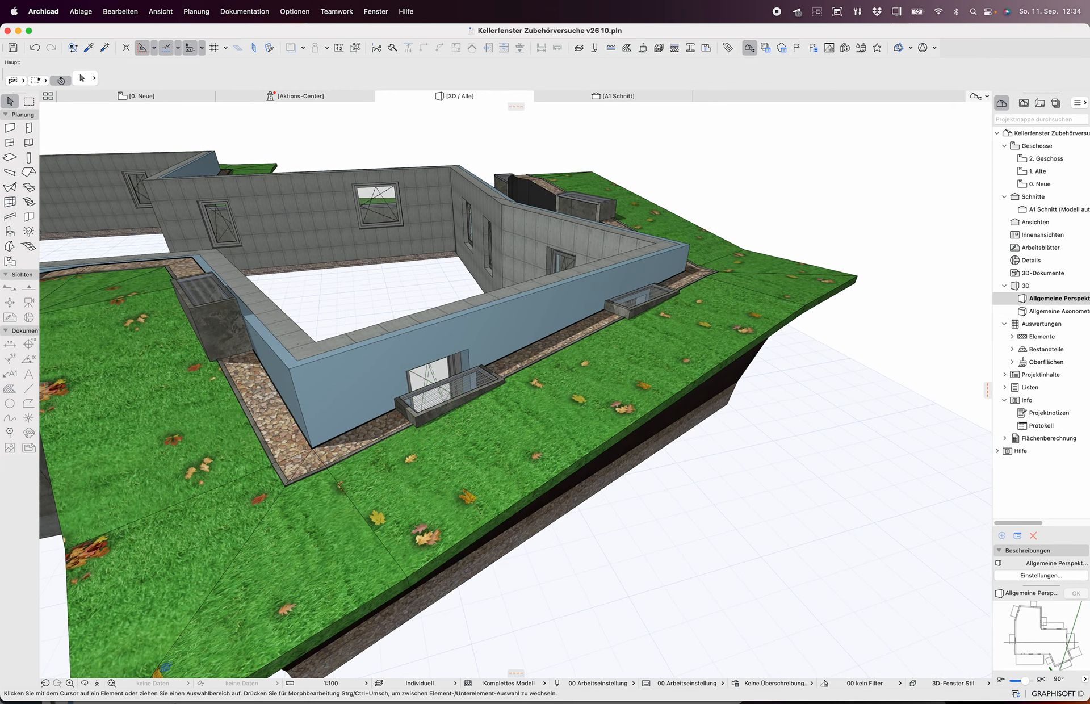
left_click(164, 666)
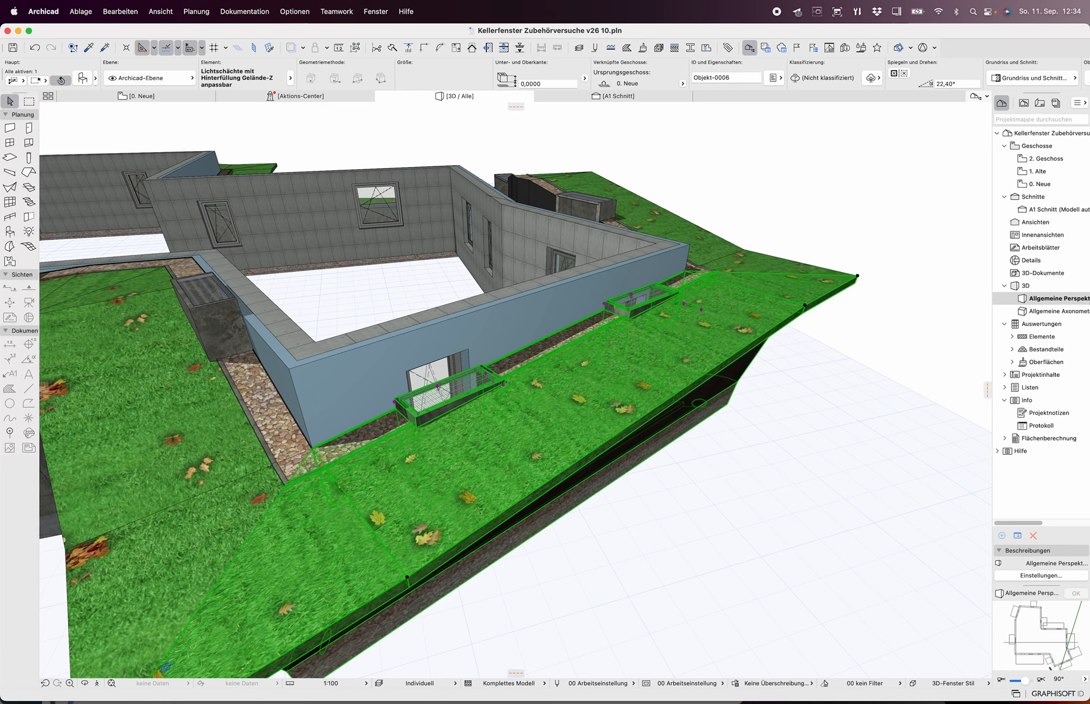
left_click(437, 386)
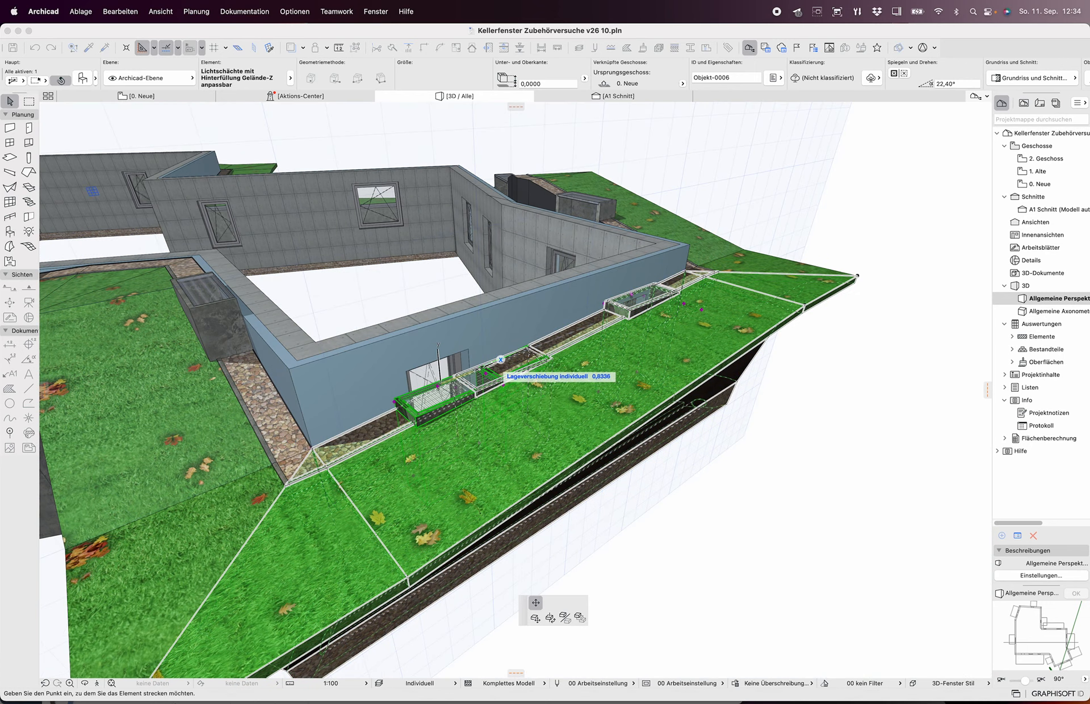
left_click(438, 386)
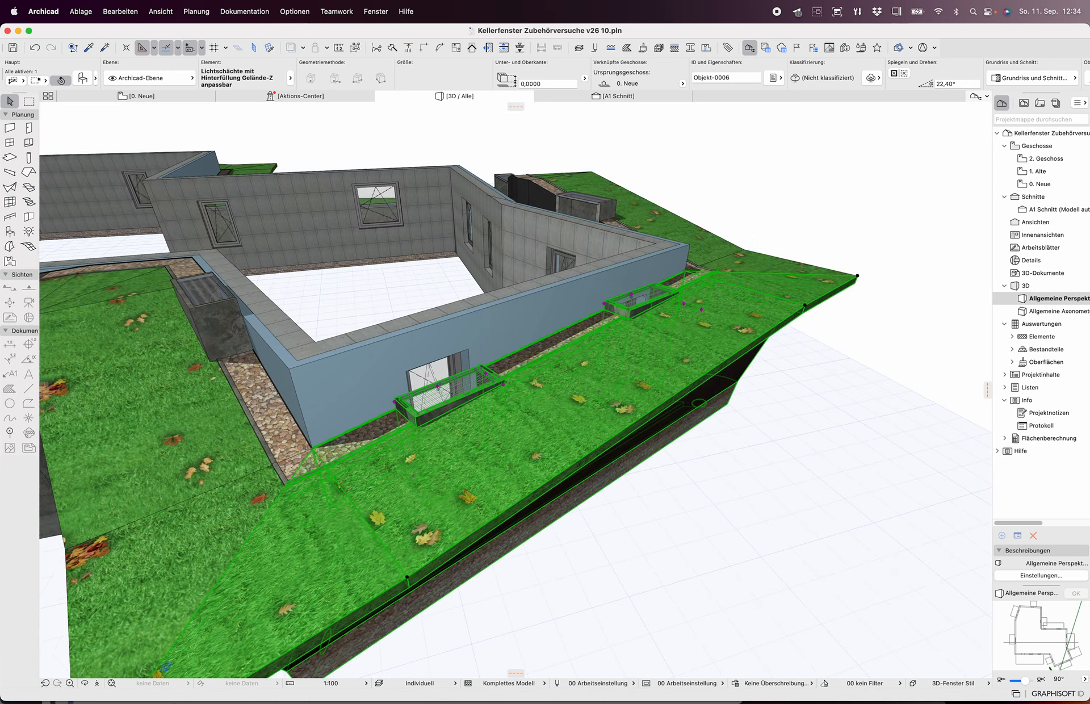
- Lower the tops of both front-wall light shafts together to about 0.13 m below the terrain edge
scroll(438, 385, "up", 10)
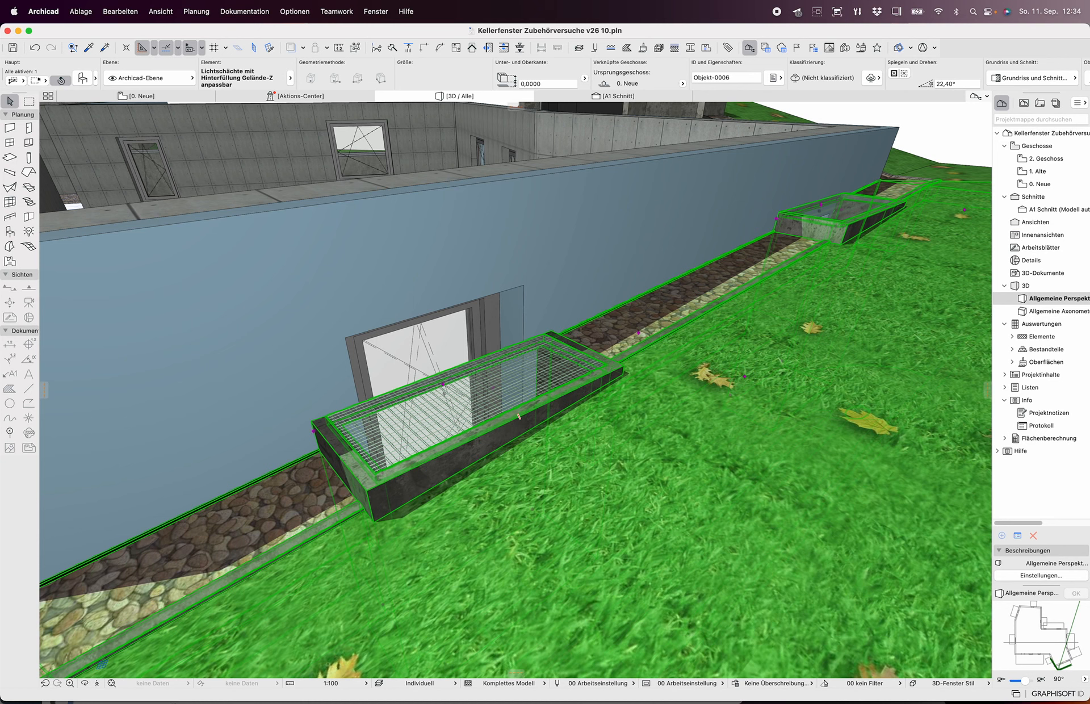
left_click(443, 385)
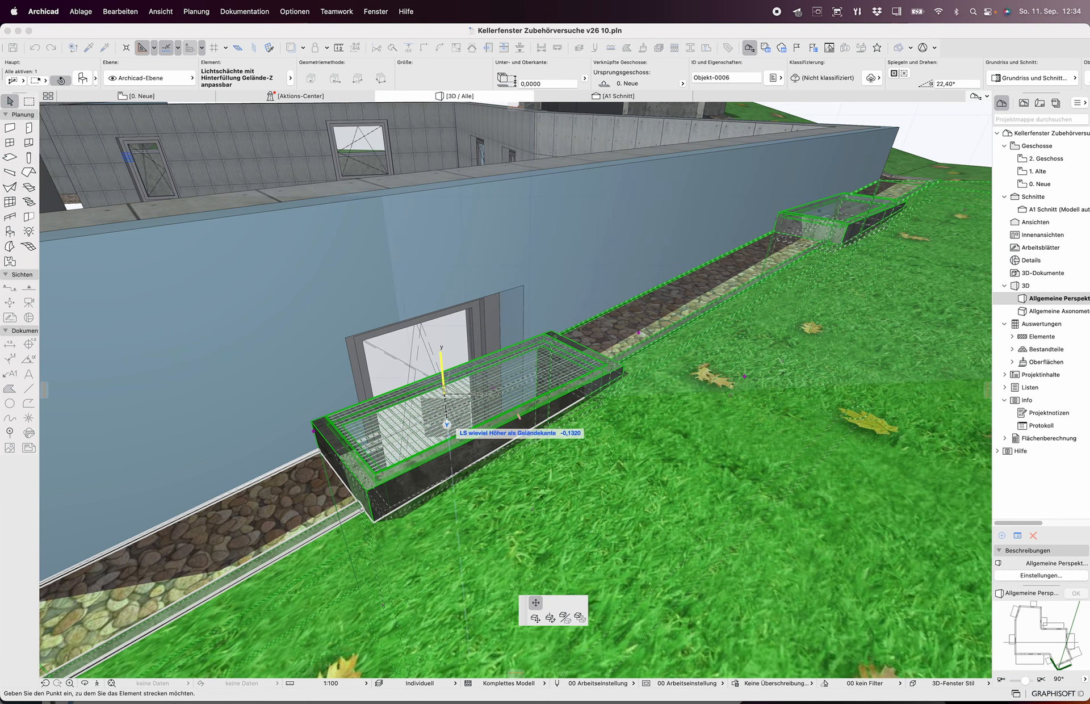
key("Escape")
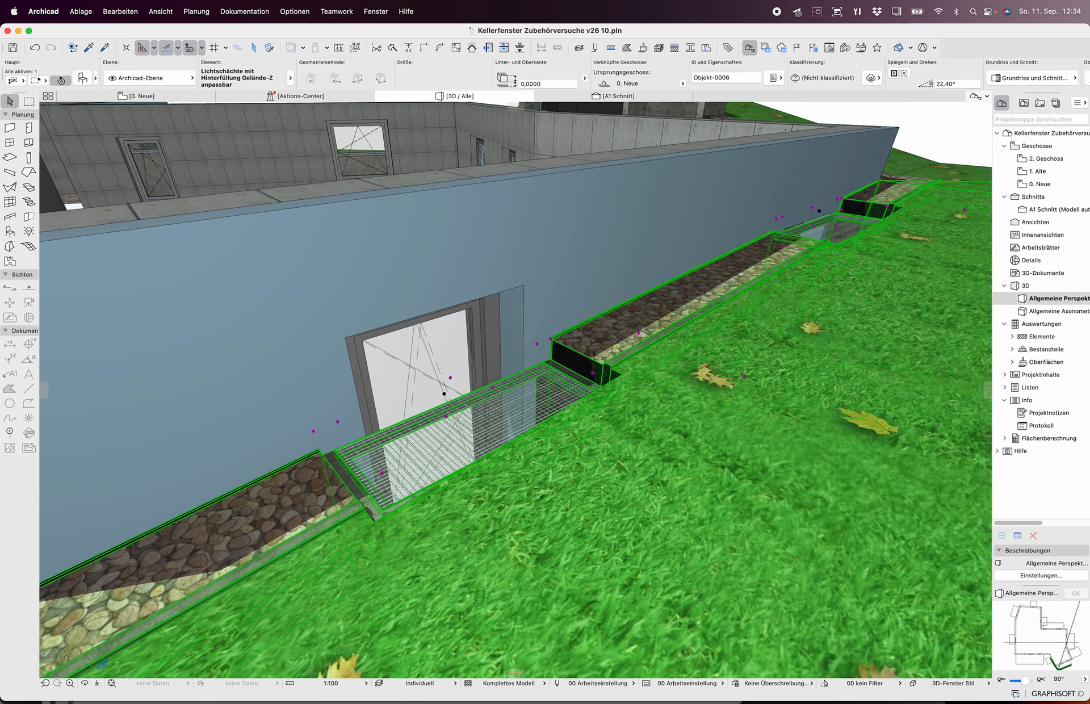
- Raise the tops of both front-wall light shafts together to about 0.057 m above the terrain edge
scroll(446, 392, "down", 5)
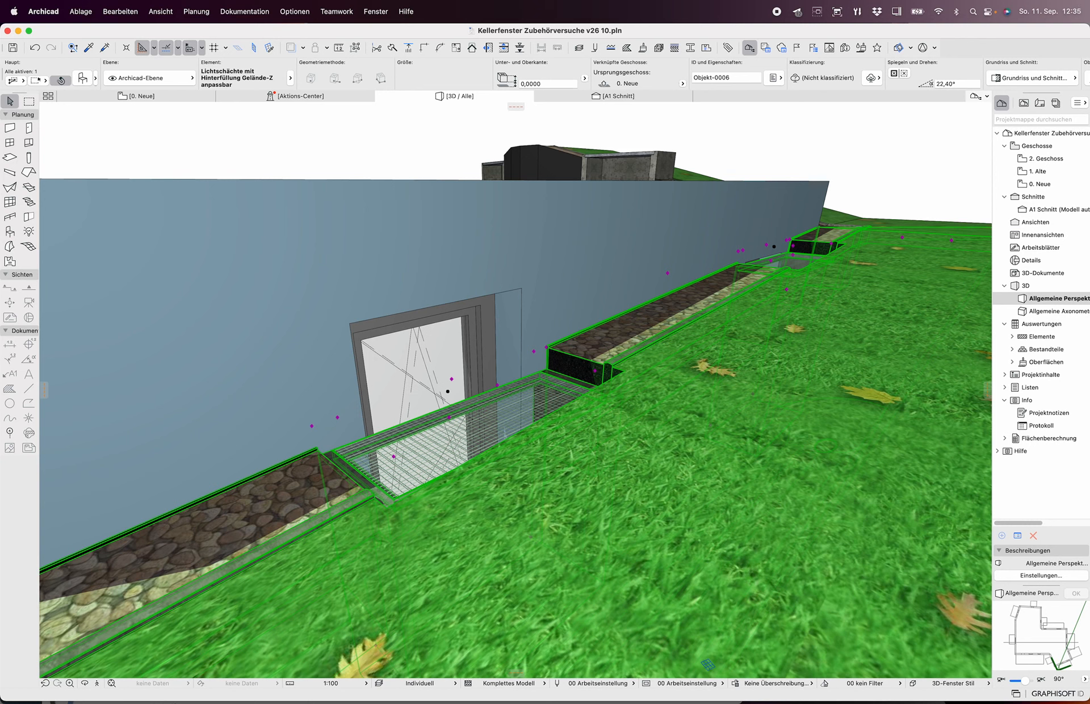
left_click(448, 391)
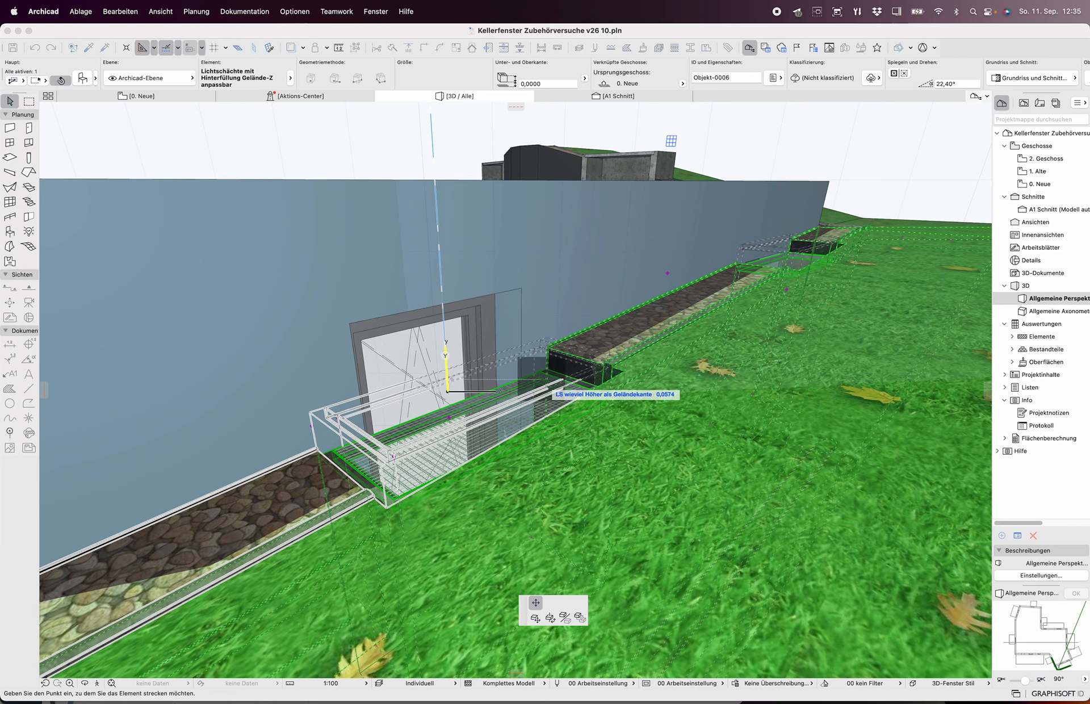
left_click(446, 355)
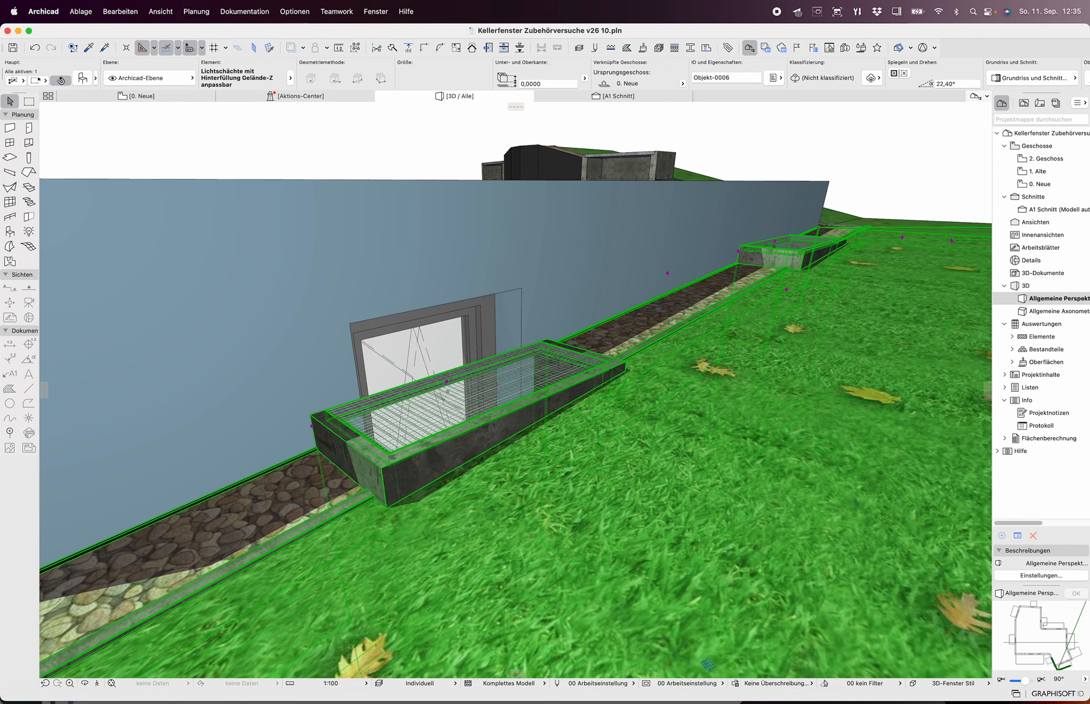
- Try raising only the left light shaft's top individually relative to the terrain edge
left_click(497, 385)
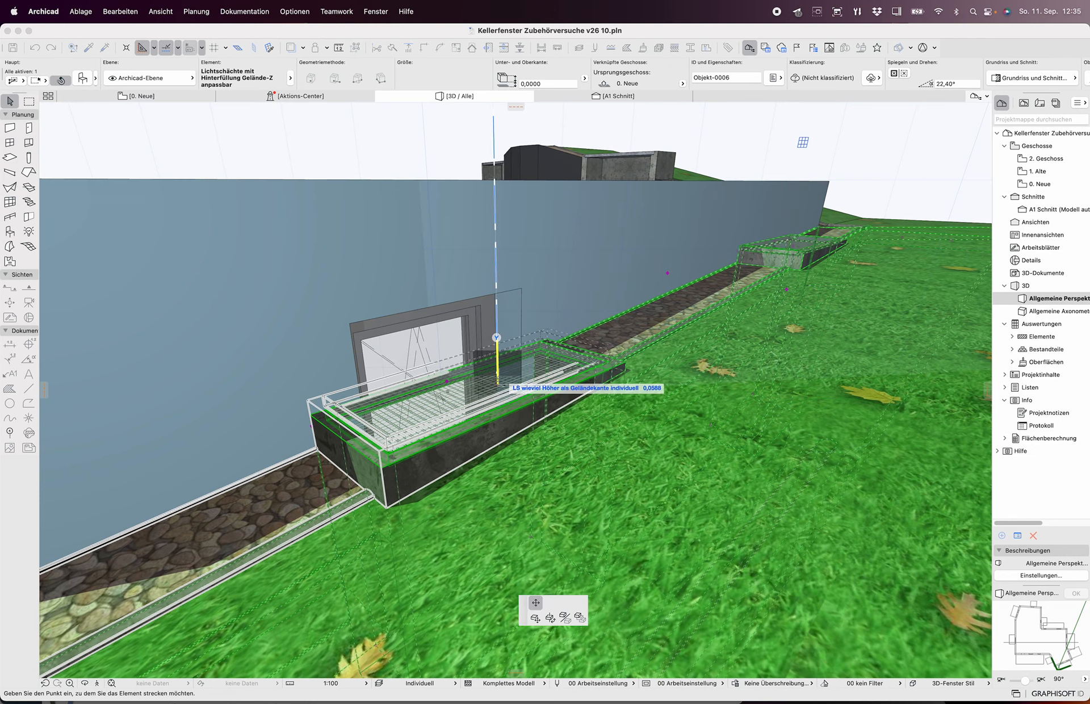
left_click(497, 373)
middle_click_drag(766, 199, 712, 251, "shift")
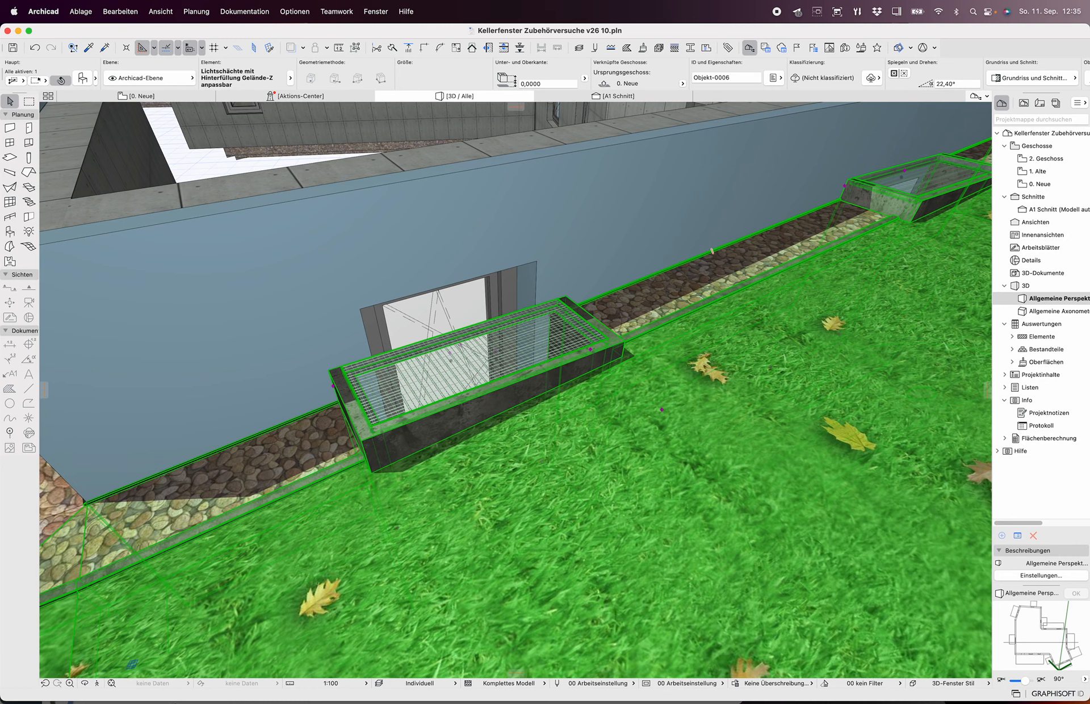
- Try changing the lateral inner-edge widening of both light shafts together and widening only the left shaft individually
left_click(332, 386)
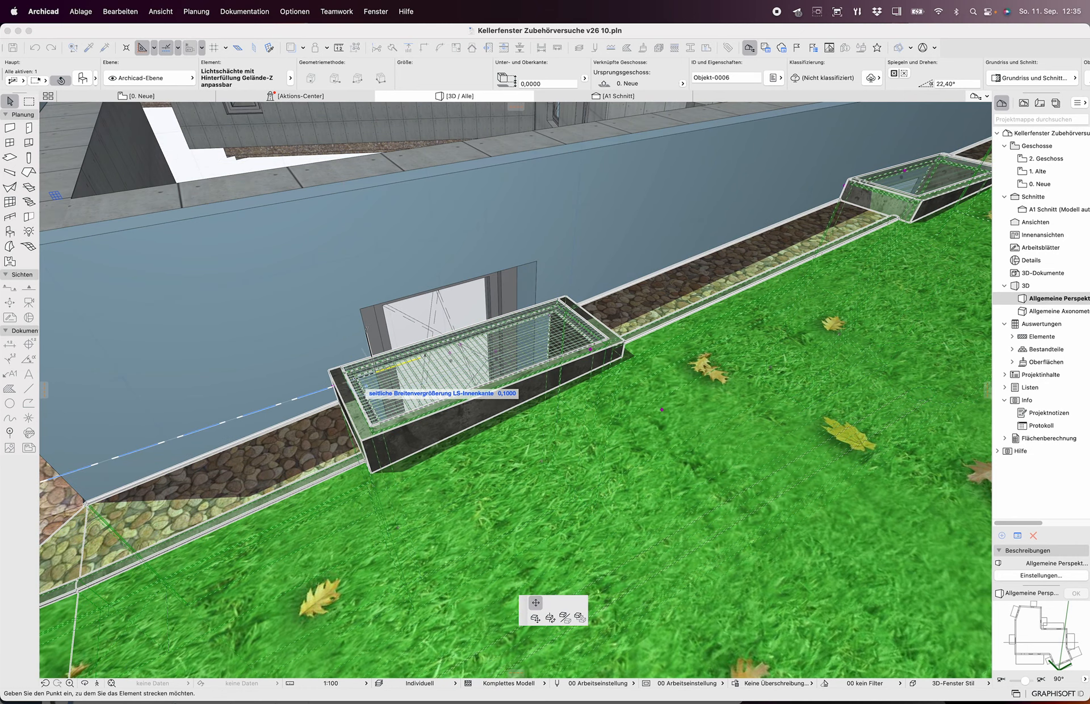
left_click(354, 378)
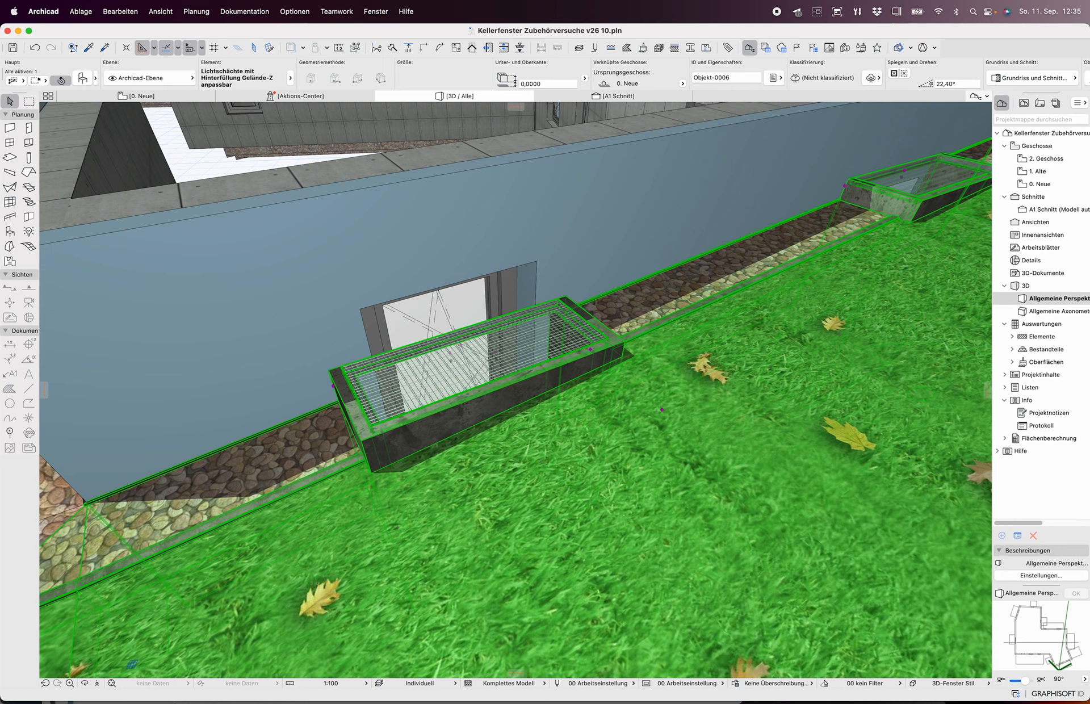
left_click(527, 322)
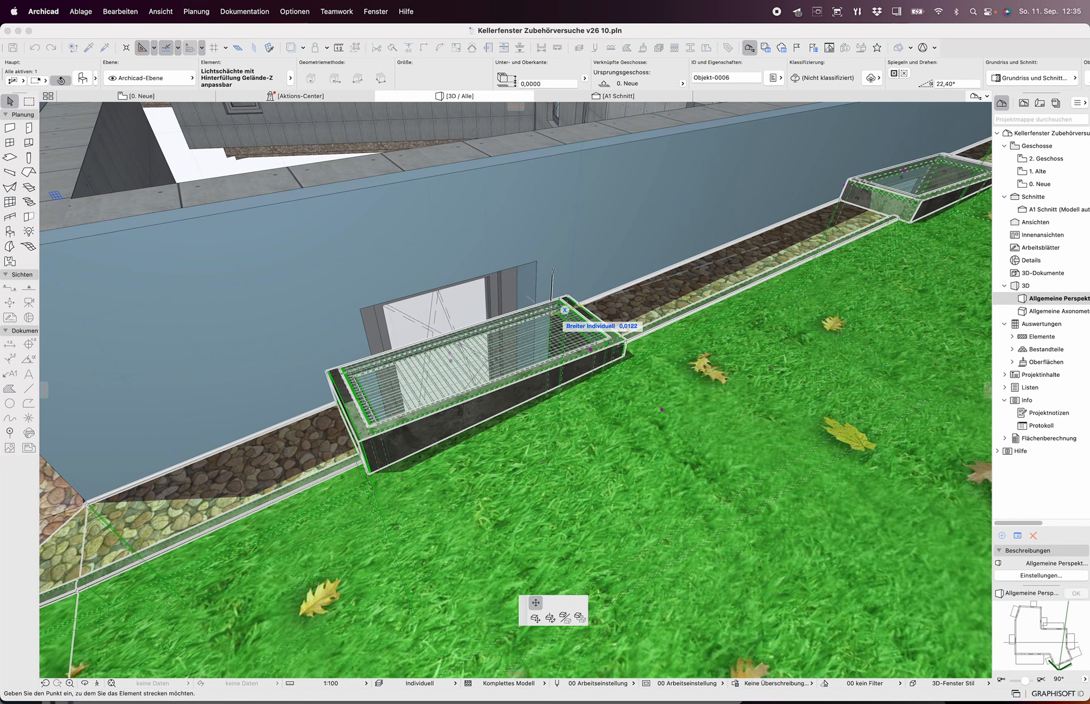
left_click(564, 309)
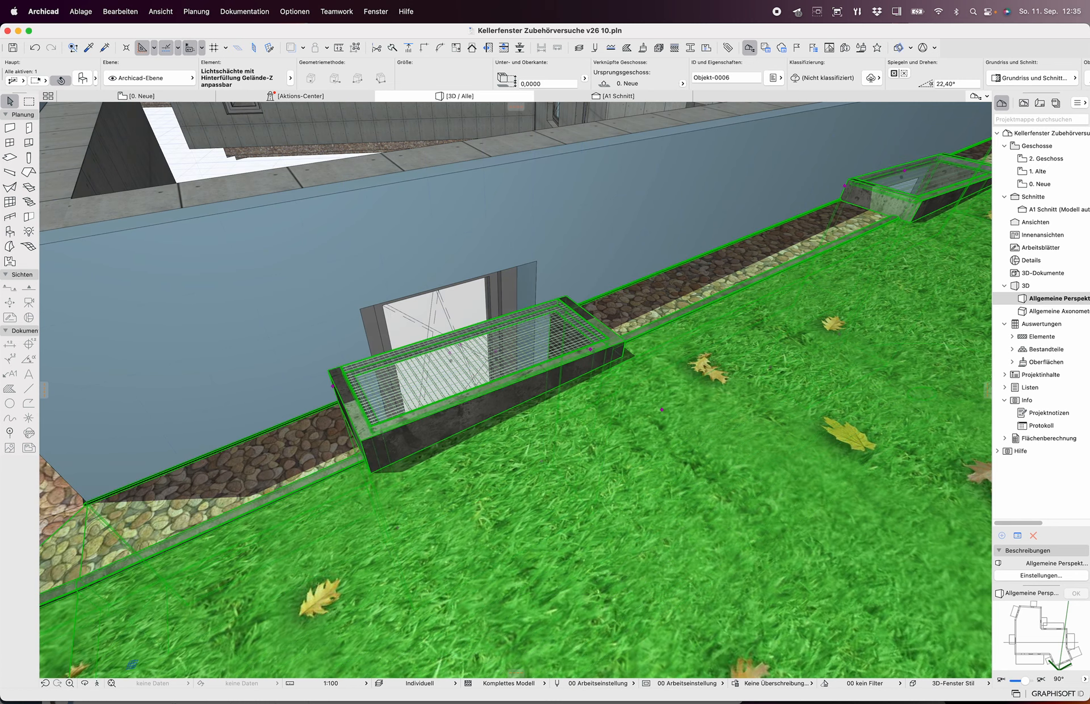
- Vary the wall thickness of both light shafts, ending slightly thicker than at the start, and try thickening only the left shaft's walls
left_click(333, 386)
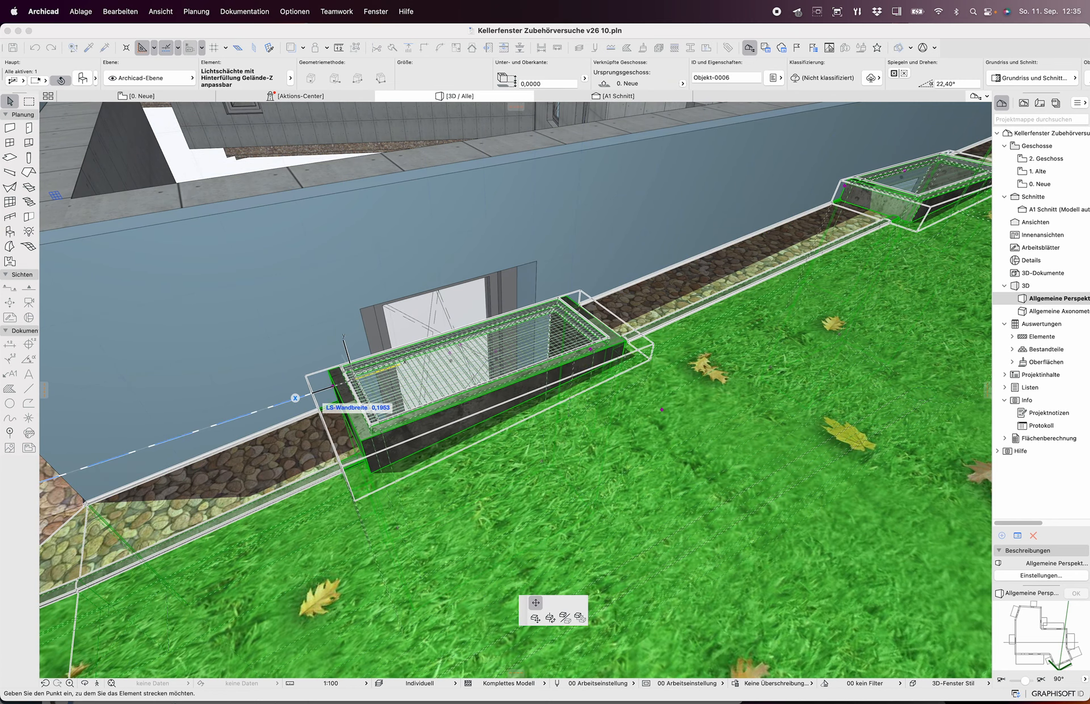
left_click(294, 397)
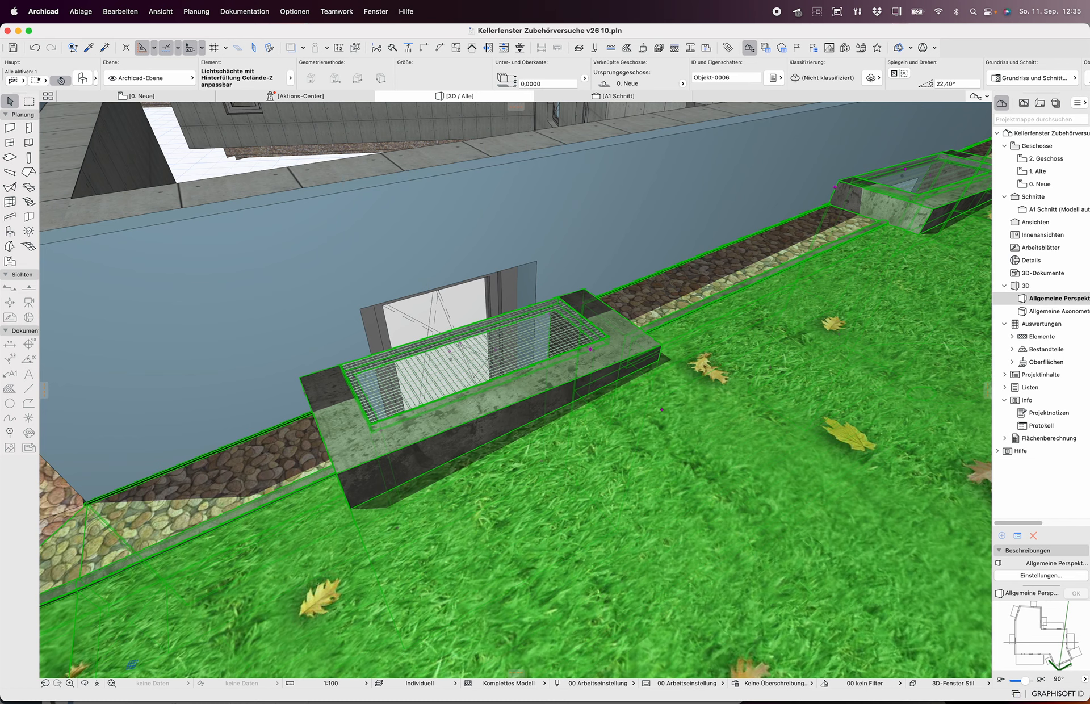
left_click(294, 397)
left_click(330, 386)
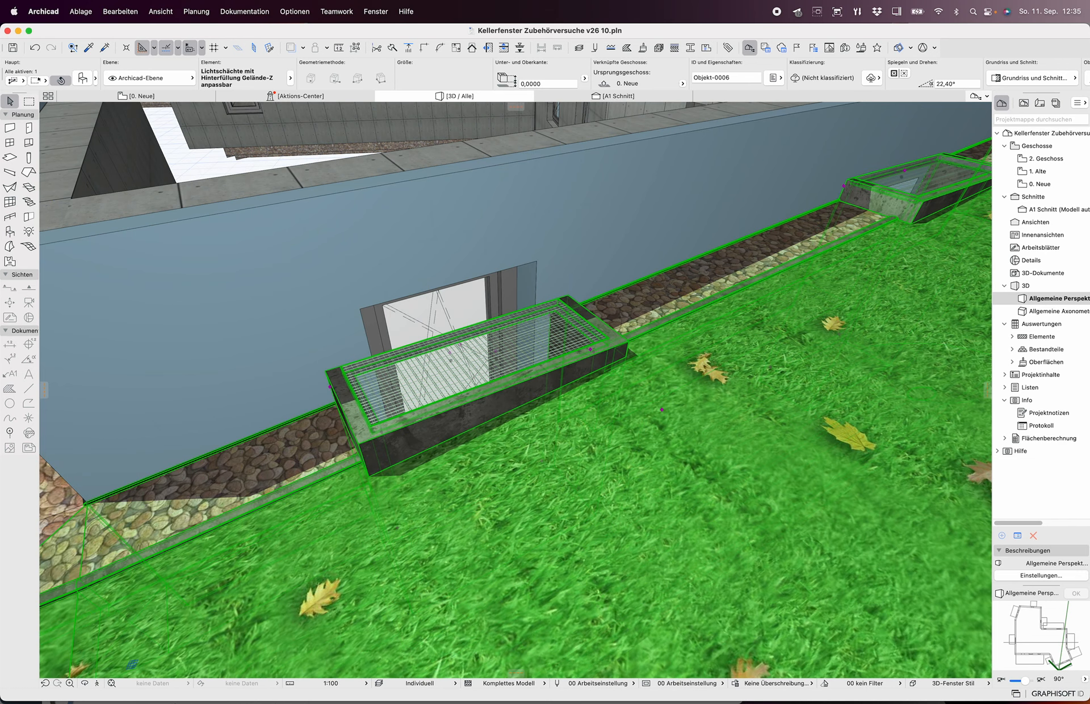
left_click(517, 309)
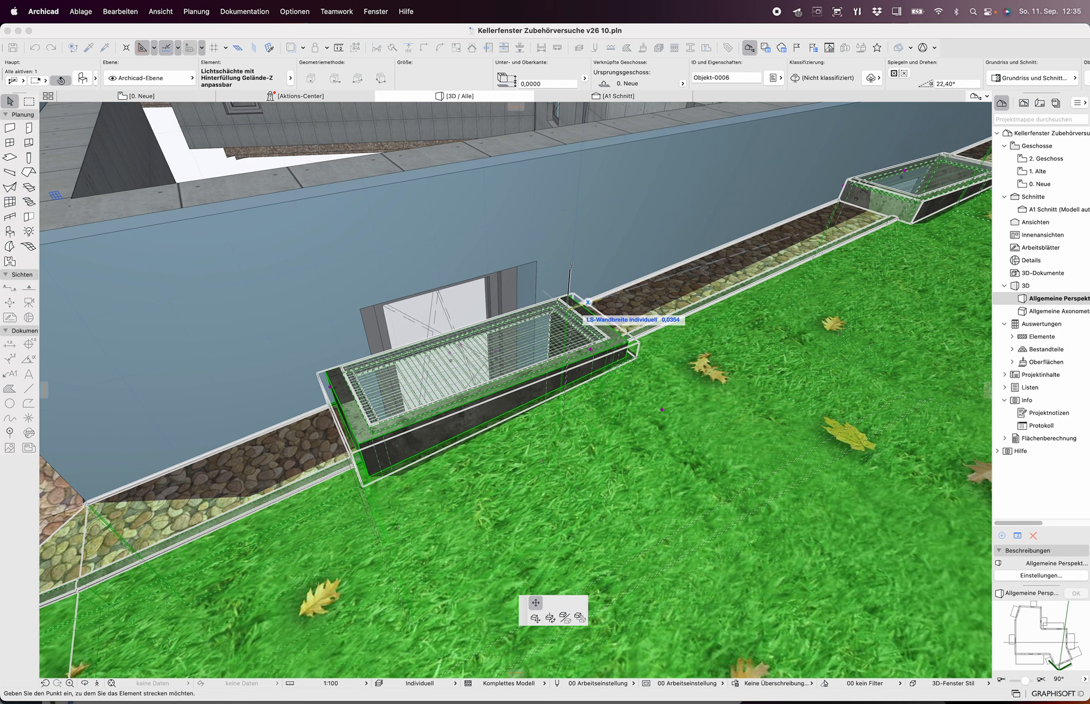
left_click(567, 308)
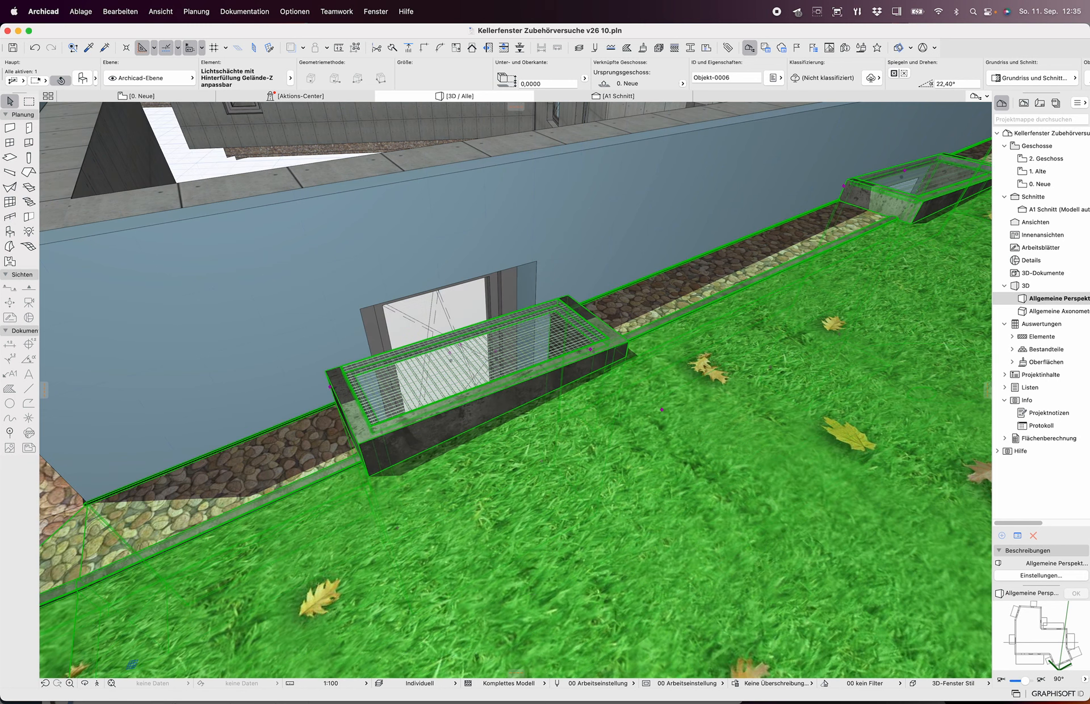
- Raise the left light shaft's inner bottom edge individually, with a depth offset of about -1.34 m
middle_click_drag(567, 318, 700, 387, "shift")
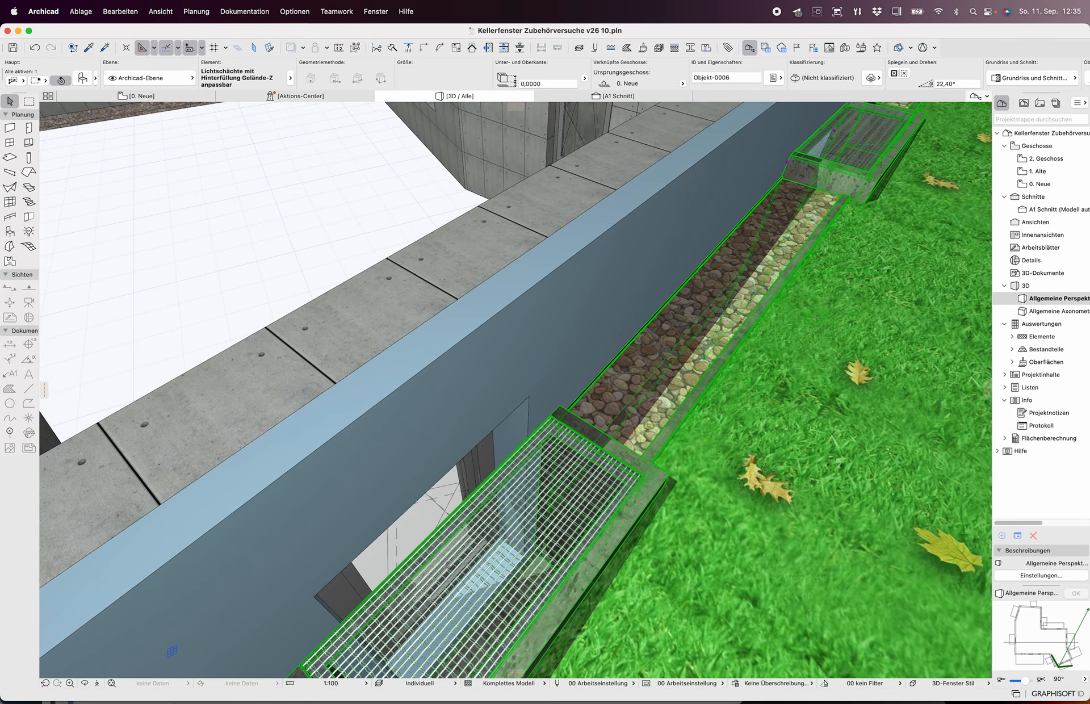
left_click(533, 559)
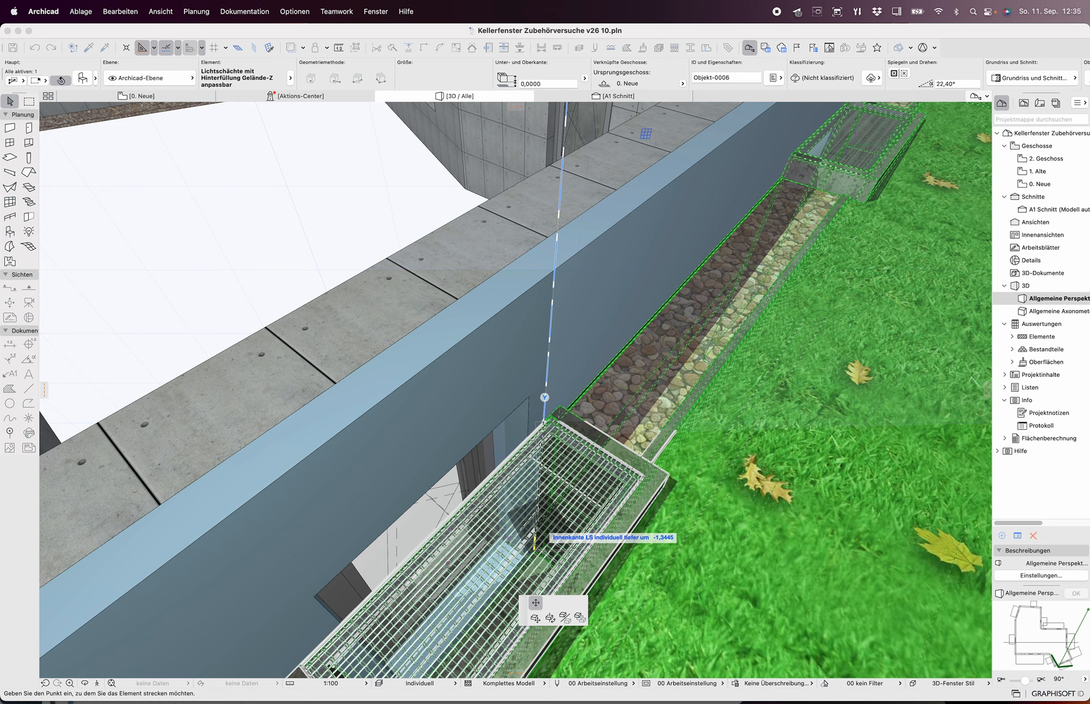
left_click(535, 538)
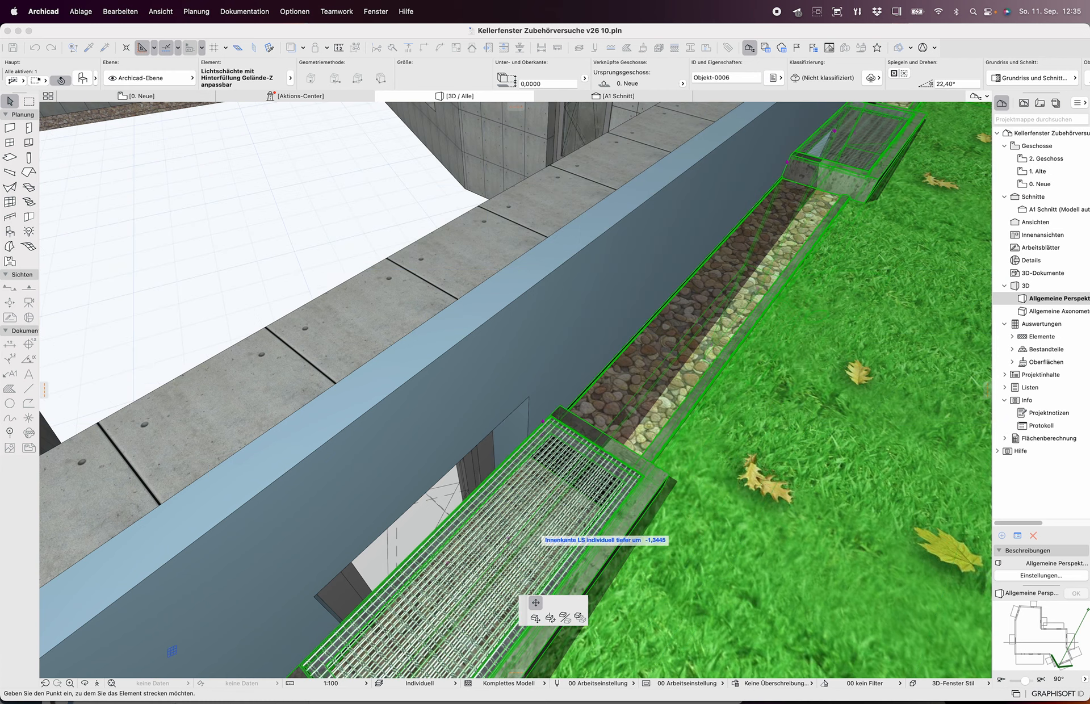
- Add the front wall to the selection and show only the selected wall and light-shaft terrain object in 3D
middle_click_drag(172, 651, 545, 664, "shift")
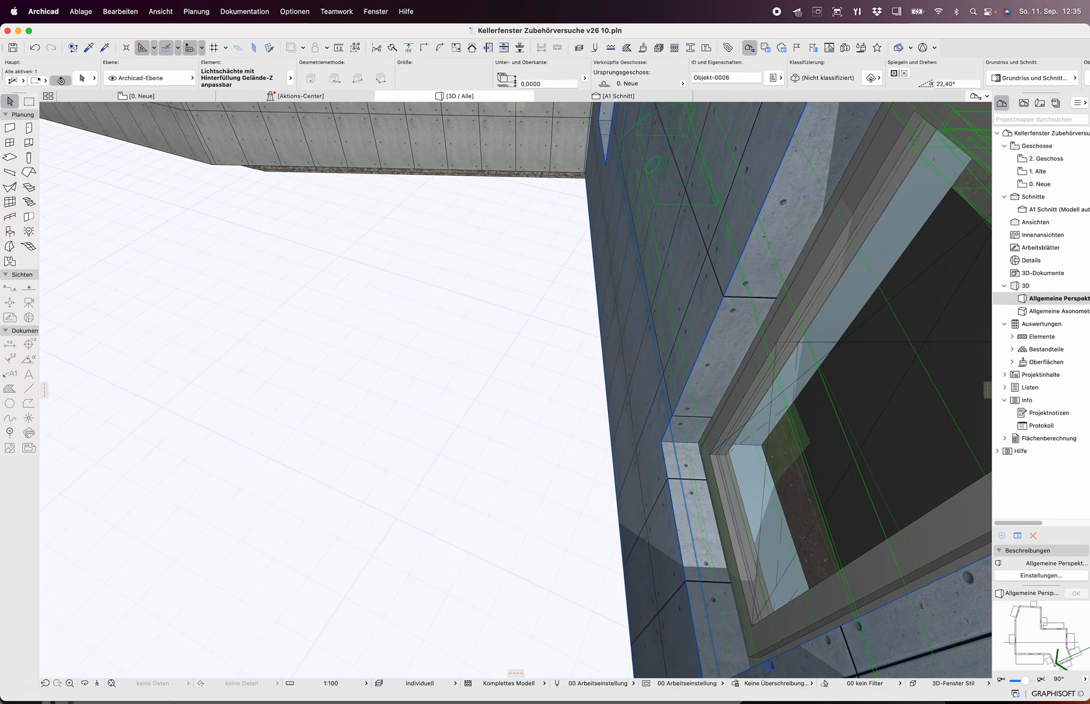
left_click(703, 187)
key("F5")
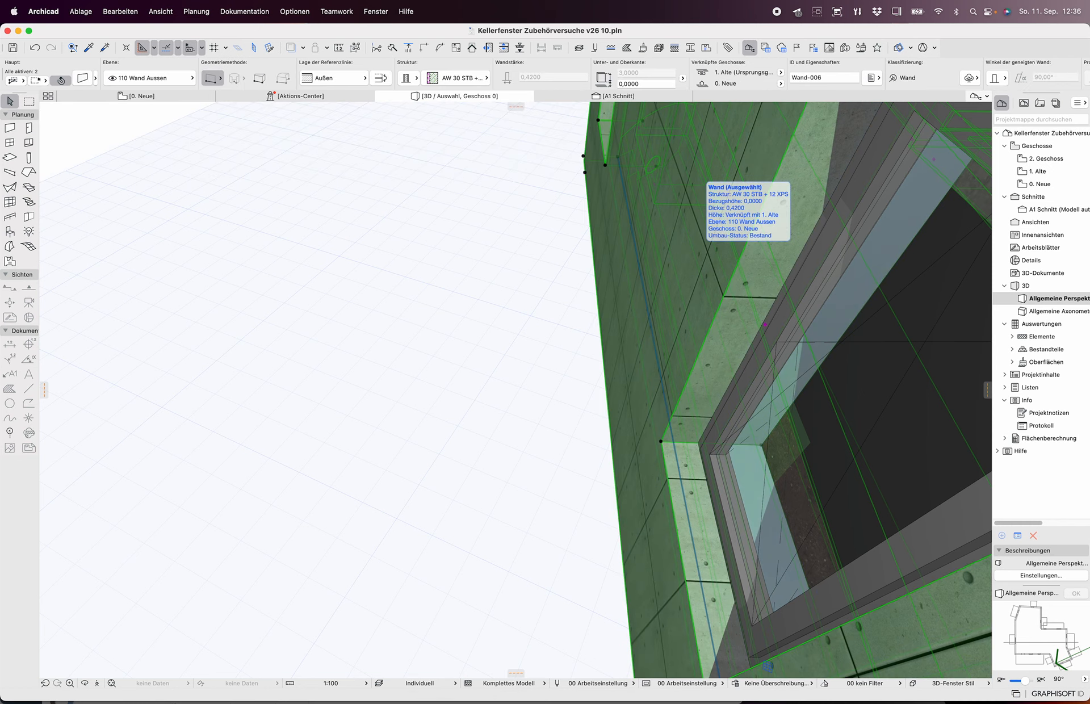
middle_click_drag(545, 568, 340, 652, "shift")
scroll(601, 271, "down", 12)
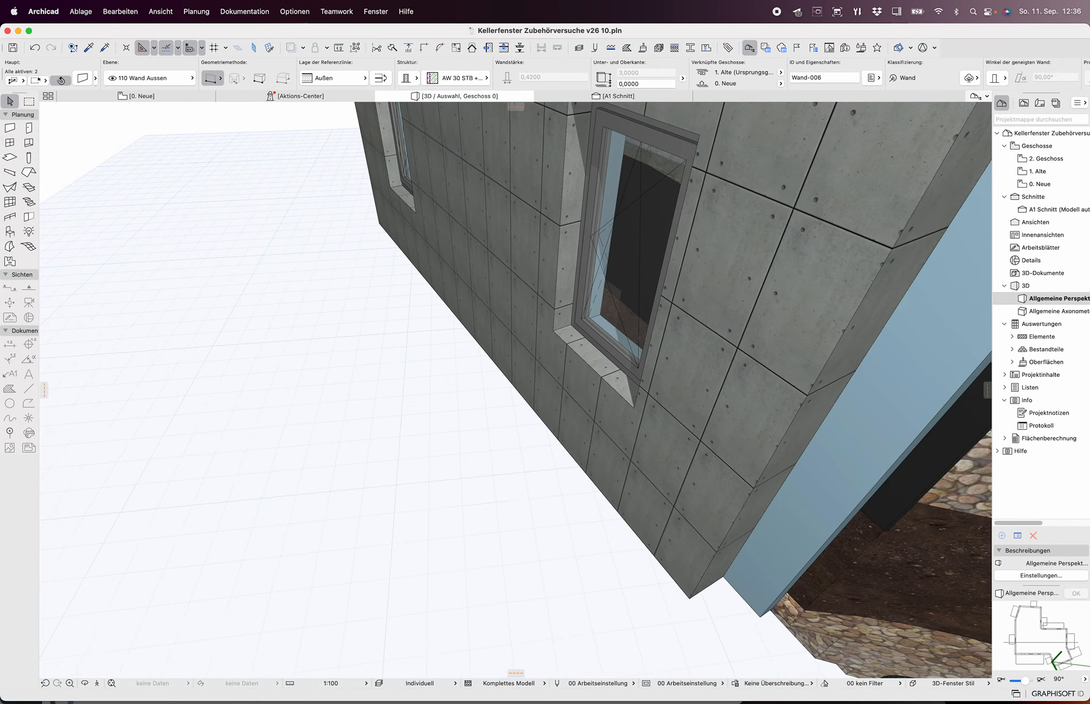
middle_click_drag(602, 273, 567, 363, "shift")
middle_click_drag(579, 255, 693, 341, "shift")
scroll(604, 253, "down", 2)
- Select all isolated elements, try moving them away from their position, and undo the last length change
key("super+a")
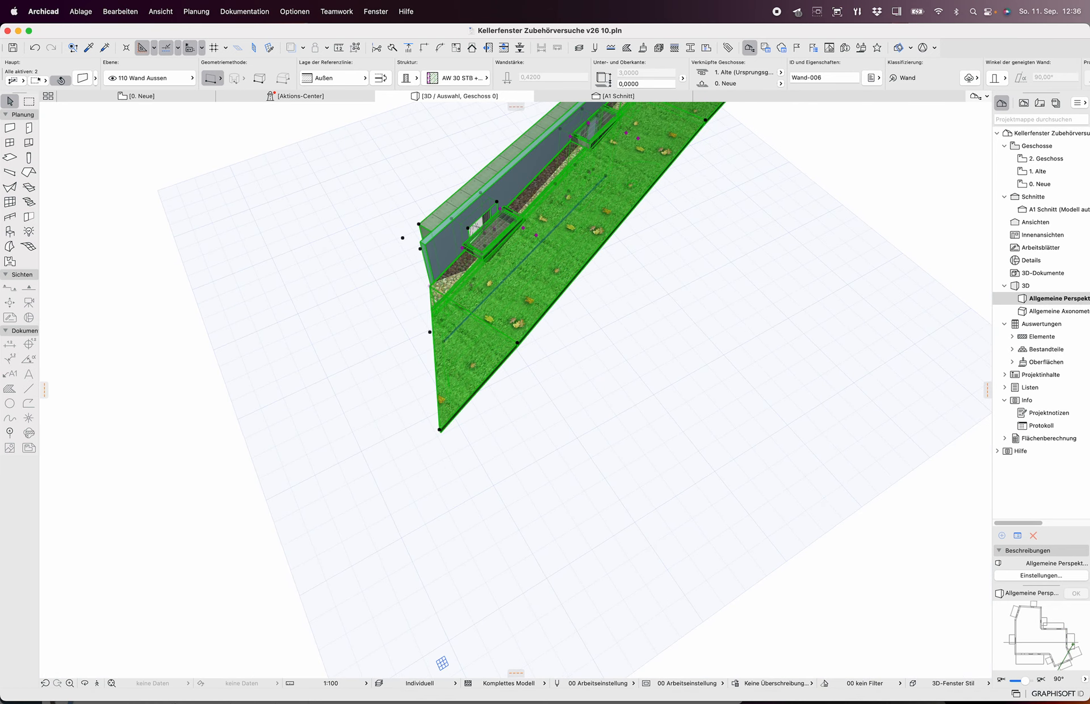
left_click(500, 226)
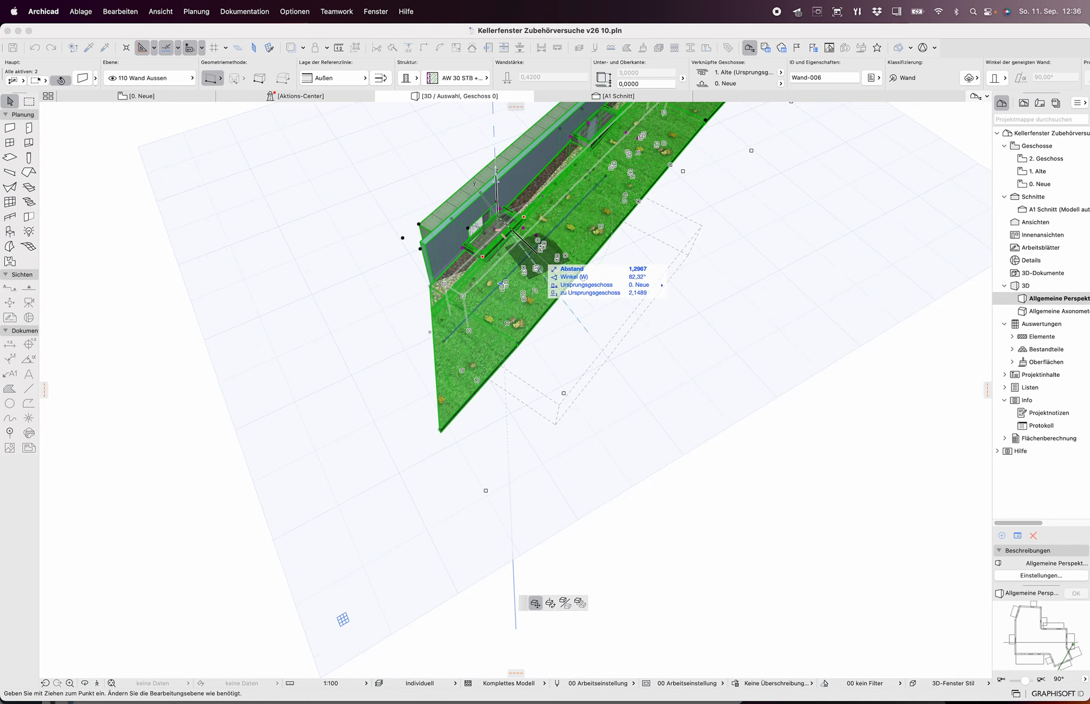
left_click(623, 323)
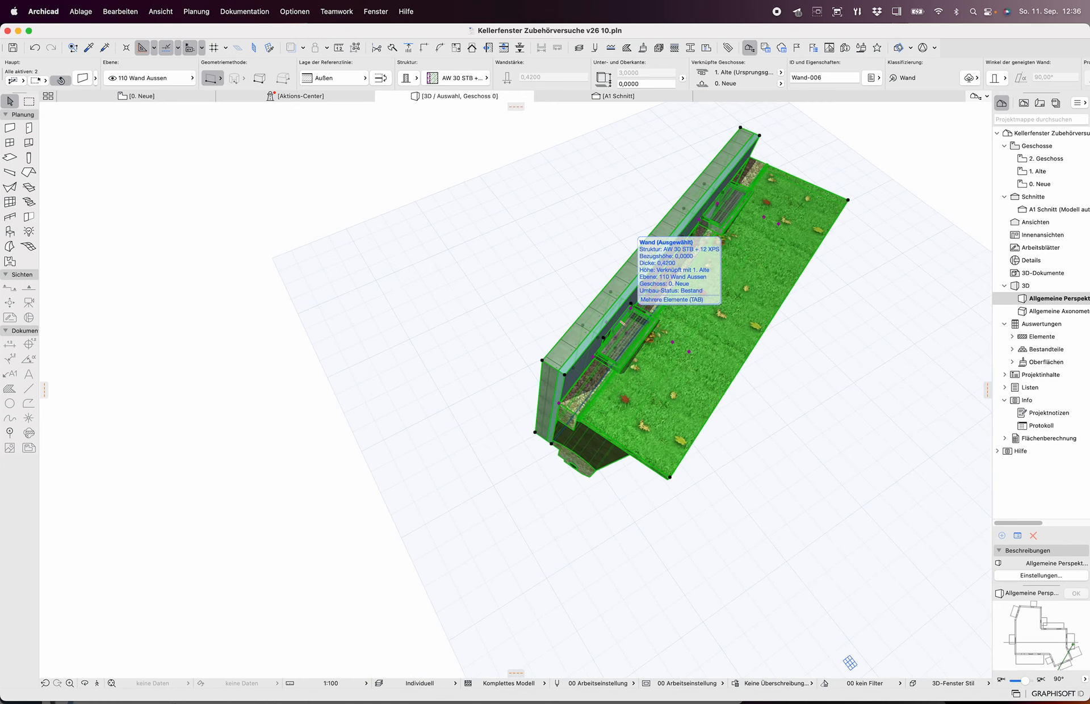
key("Escape")
key("super+z")
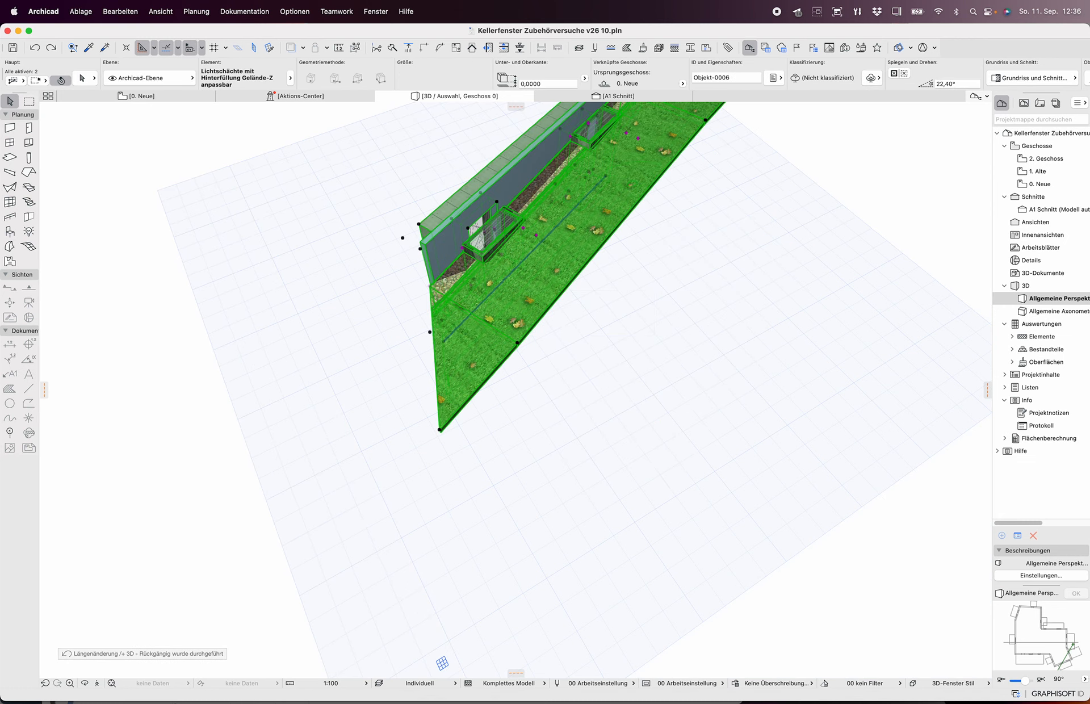
- Clear the selection, select only the light-shaft terrain object and isolate it in 3D without the wall
middle_click_drag(630, 327, 823, 267, "shift")
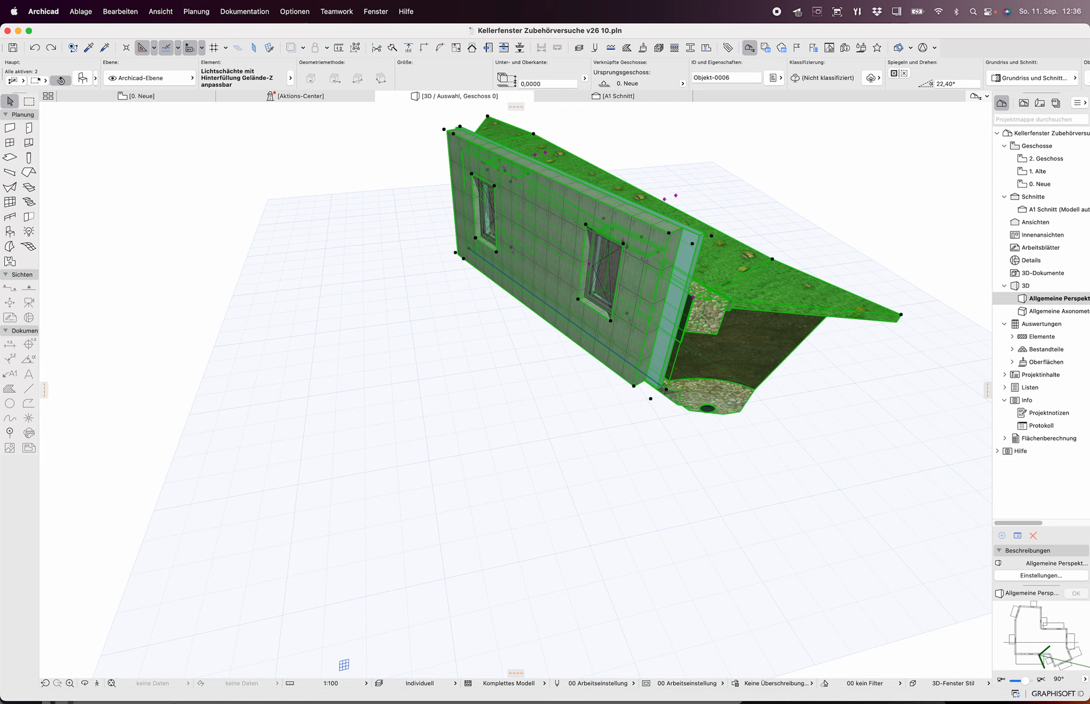
key("Escape")
left_click(747, 273)
key("F5")
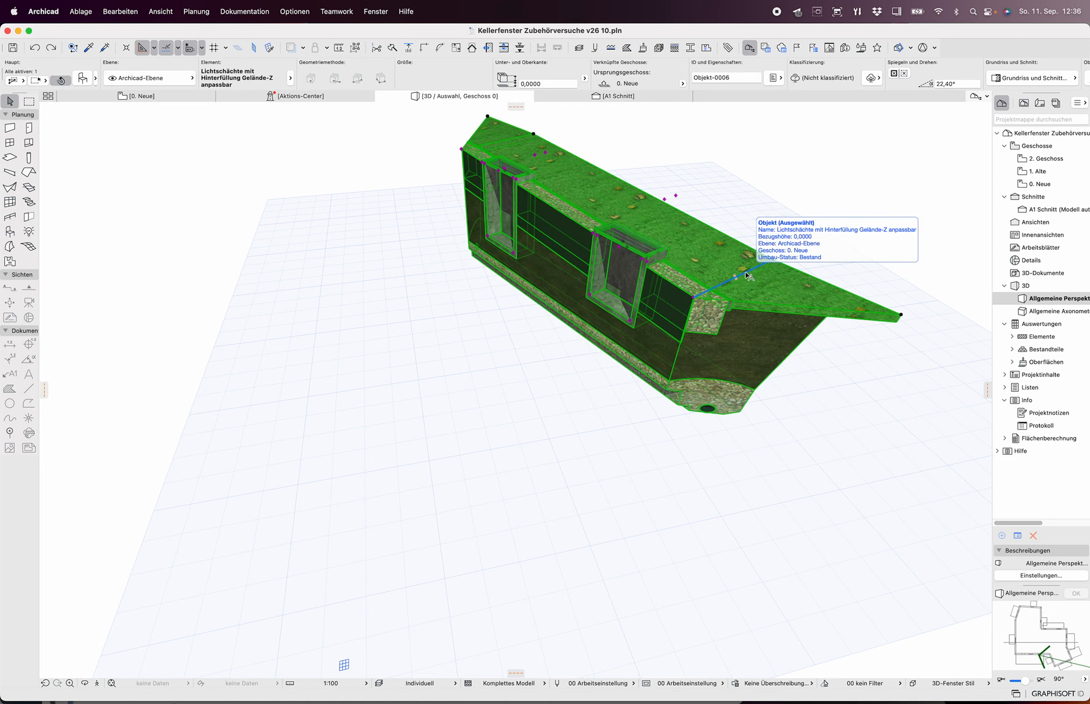
- Raise the inner bottom edge of the light shaft nearer the viewer individually, making that shaft about half as deep
left_click(590, 295)
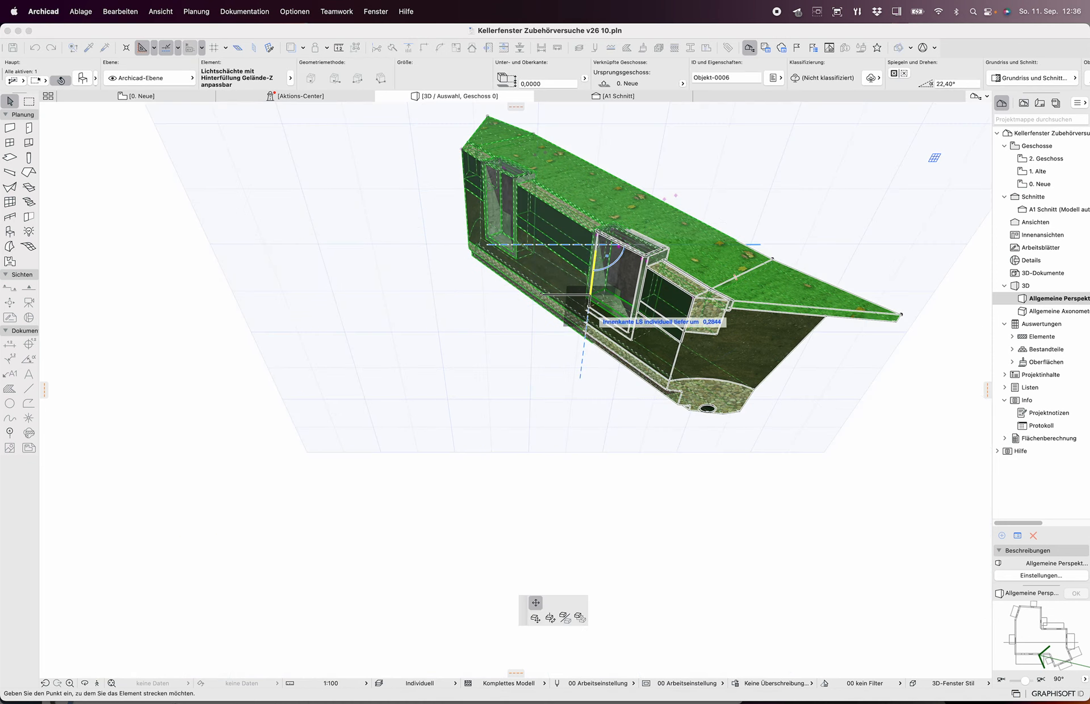
left_click(594, 262)
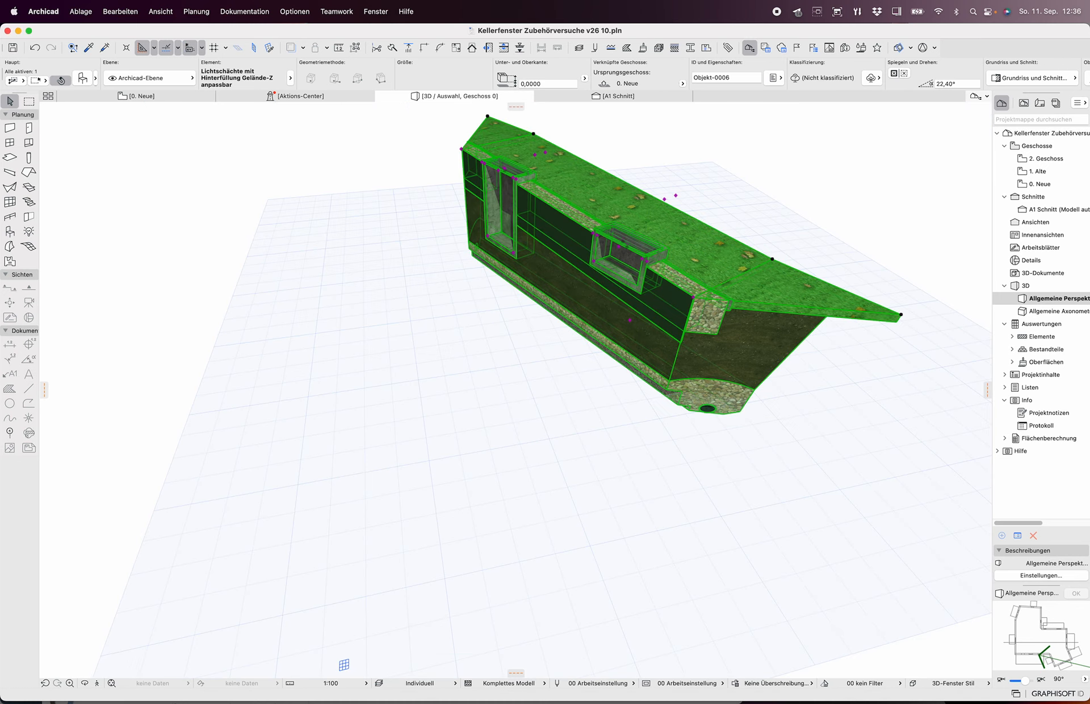
- Lower the inner bottom edge of the light shaft nearer the viewer individually, restoring that shaft to its full depth
left_click(594, 262)
left_click(589, 316)
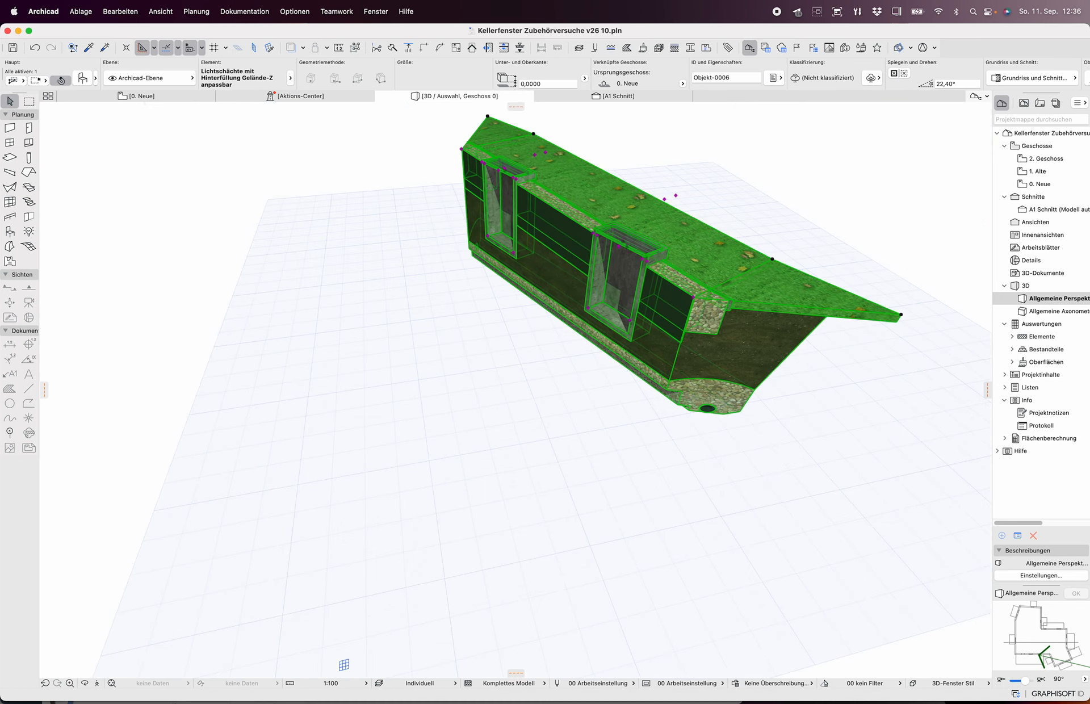
- Switch the nearer light shaft off individually and turn it back on
scroll(587, 311, "up", 5)
scroll(595, 256, "up", 3)
middle_click_drag(596, 255, 476, 266, "shift")
scroll(593, 272, "down", 5)
middle_click_drag(593, 273, 704, 295, "shift")
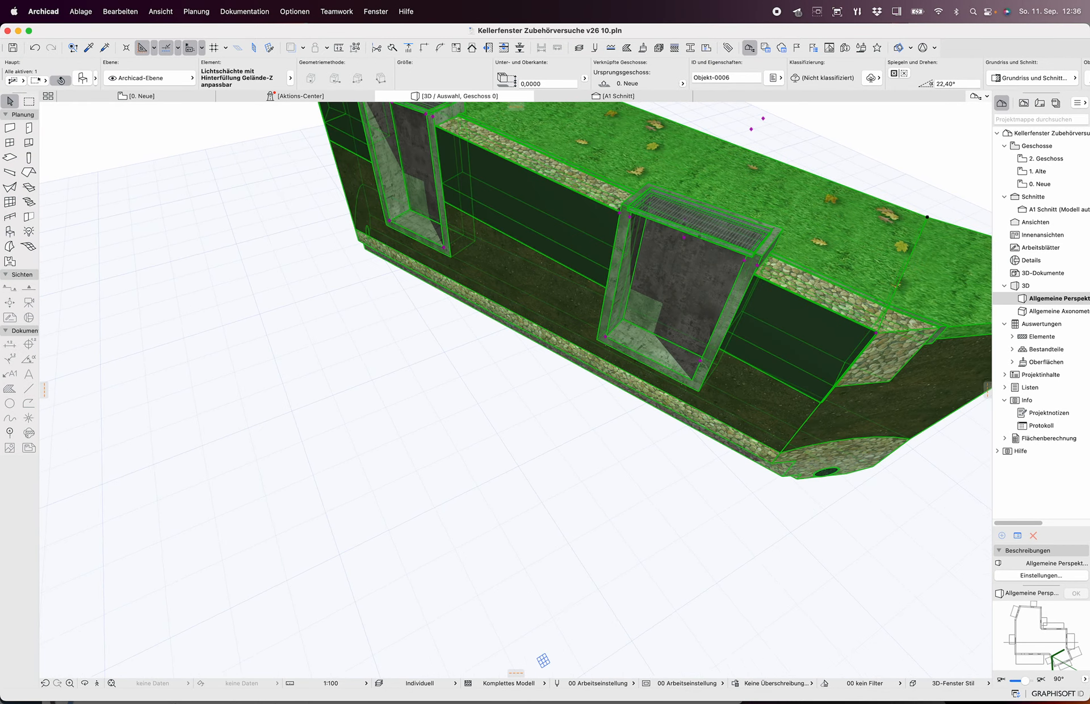
left_click(751, 129)
left_click(716, 228)
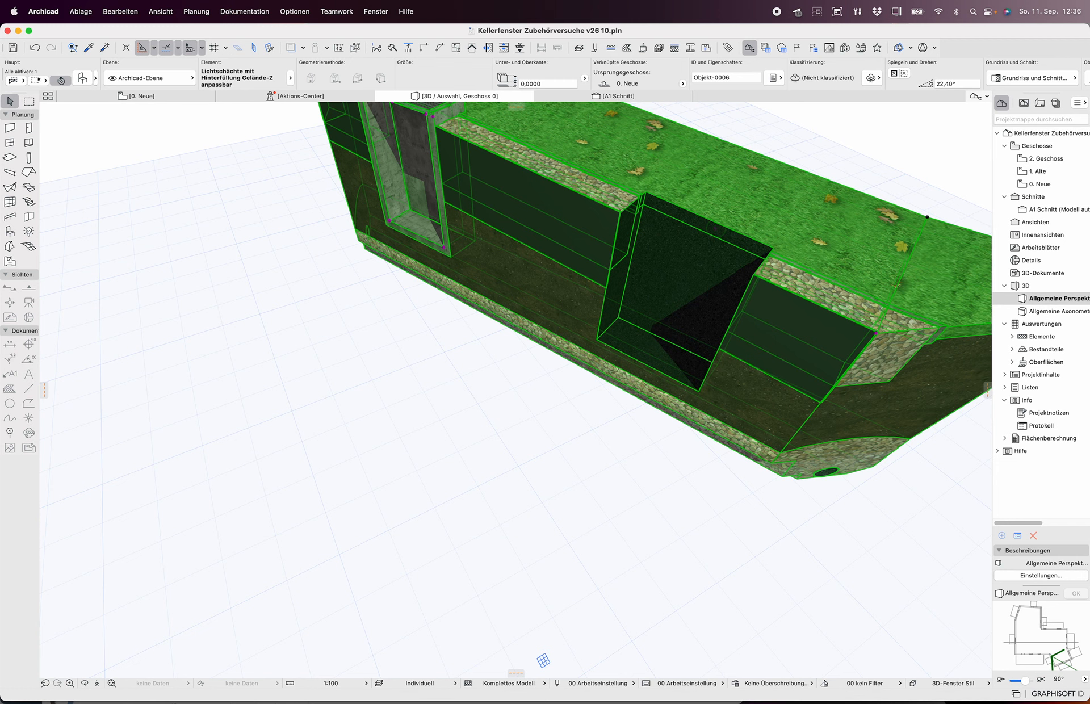
left_click(715, 228)
left_click(751, 130)
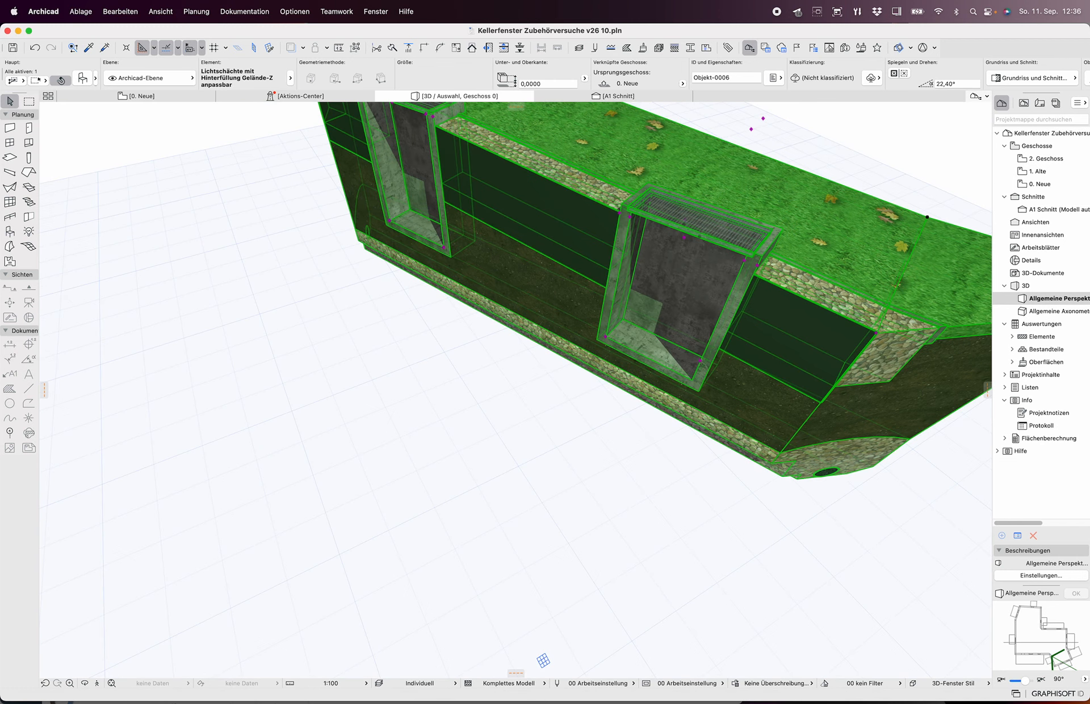
- Switch off the nearer shaft's cover grating with Gitter Ein-Ausschalter and turn it back on
left_click(763, 119)
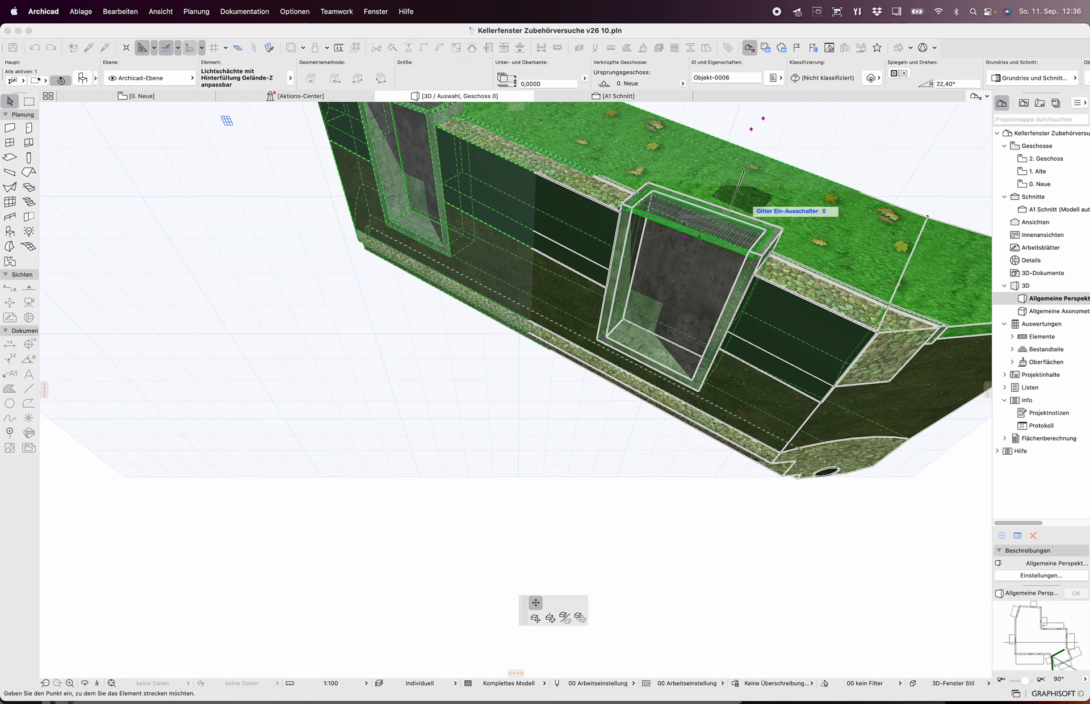
left_click(737, 191)
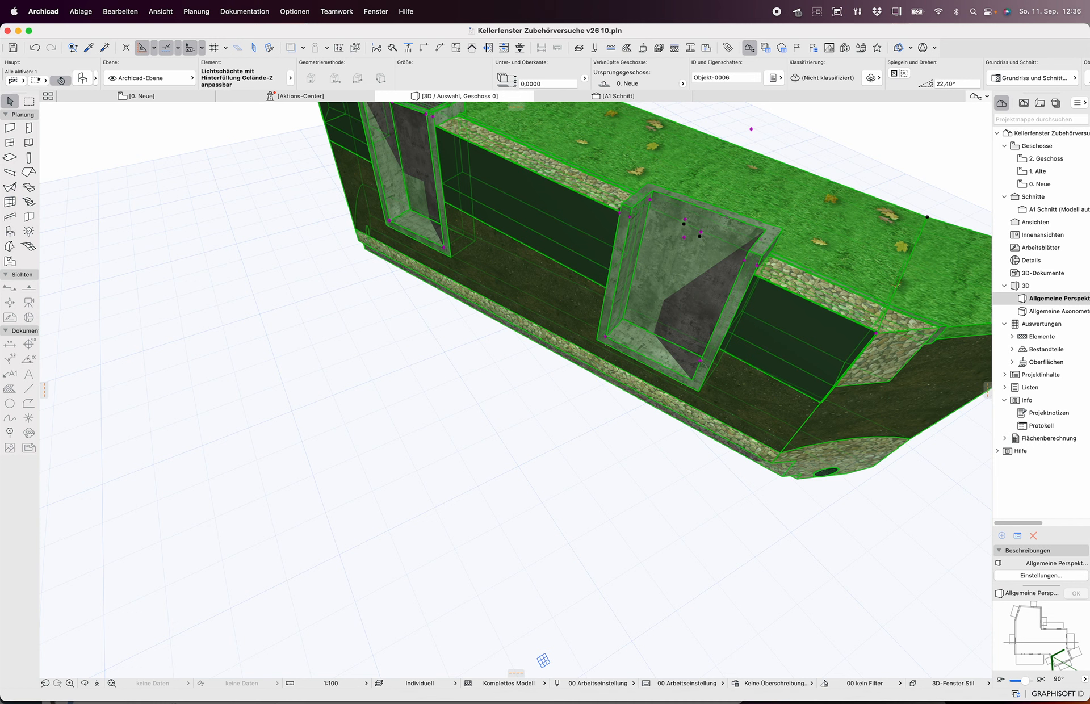
left_click(736, 192)
left_click(763, 118)
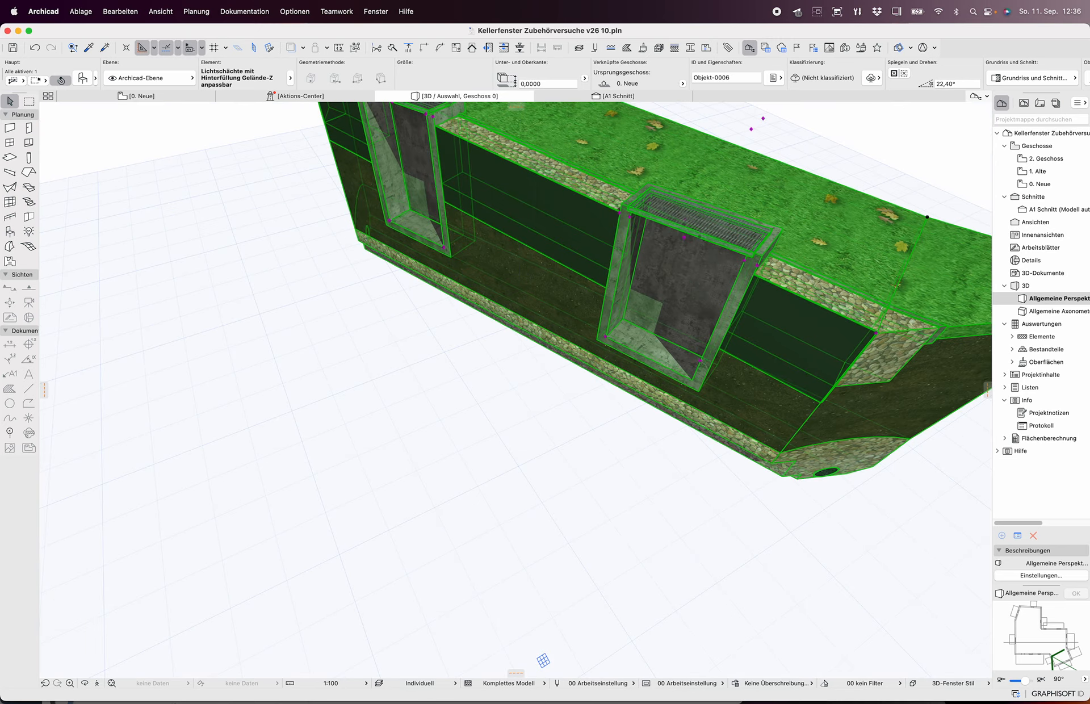
- Lower terrain edge 1 at the near end of the light-shaft terrain object and raise it partway again
middle_click_drag(700, 236, 570, 198)
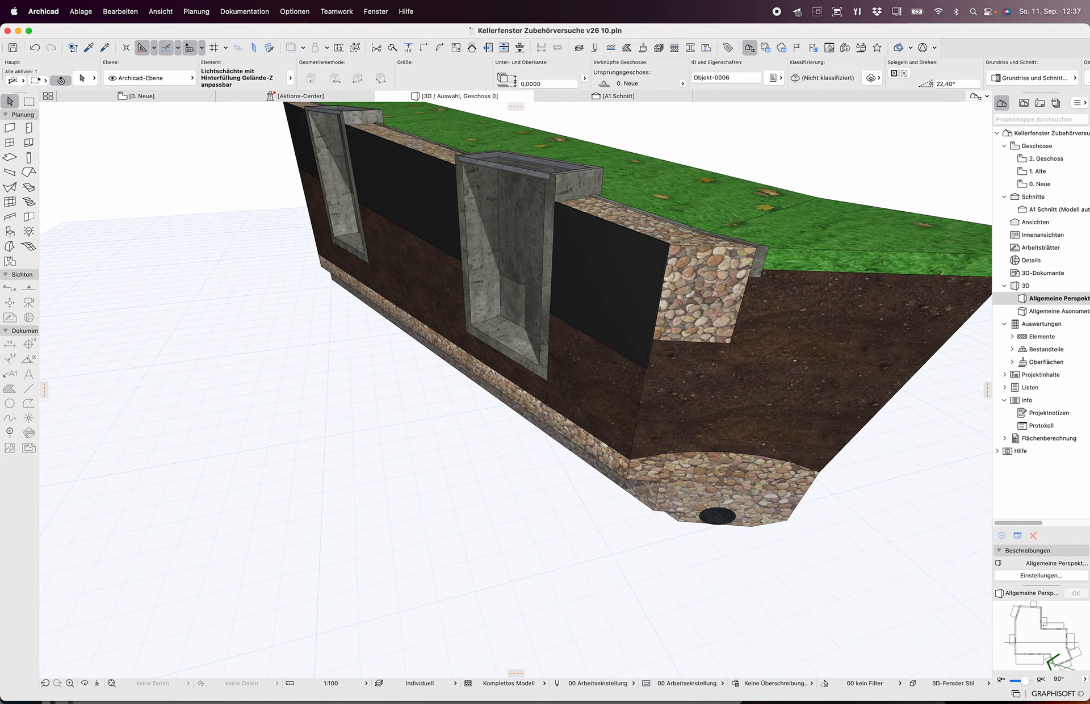
left_click(667, 245)
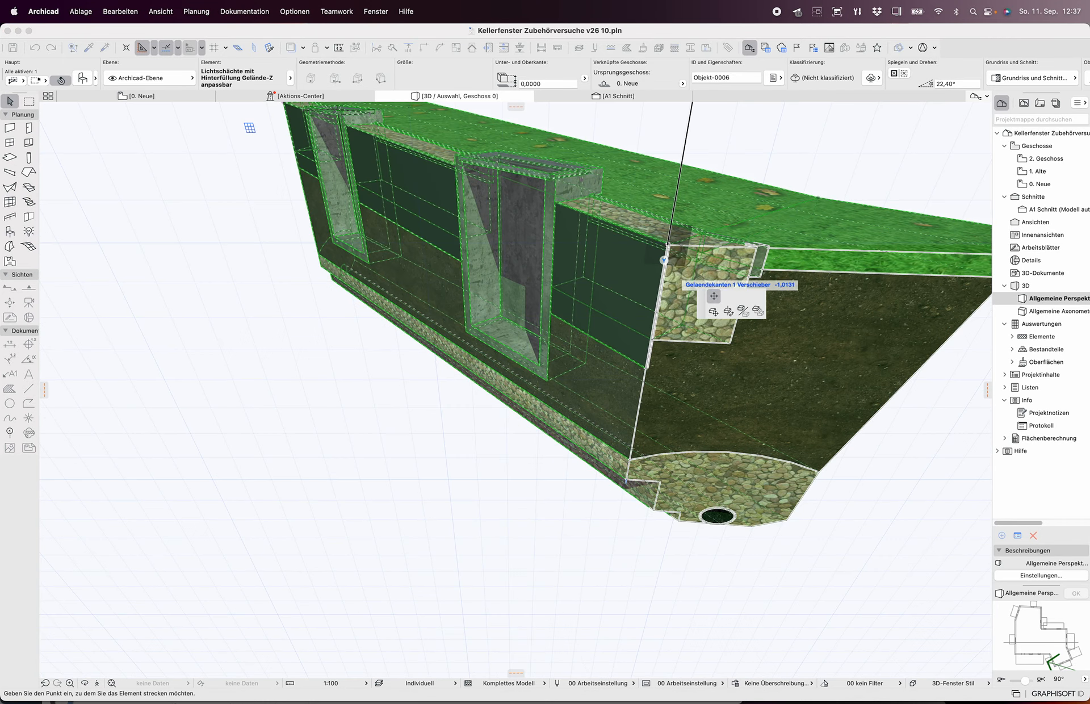
left_click(650, 338)
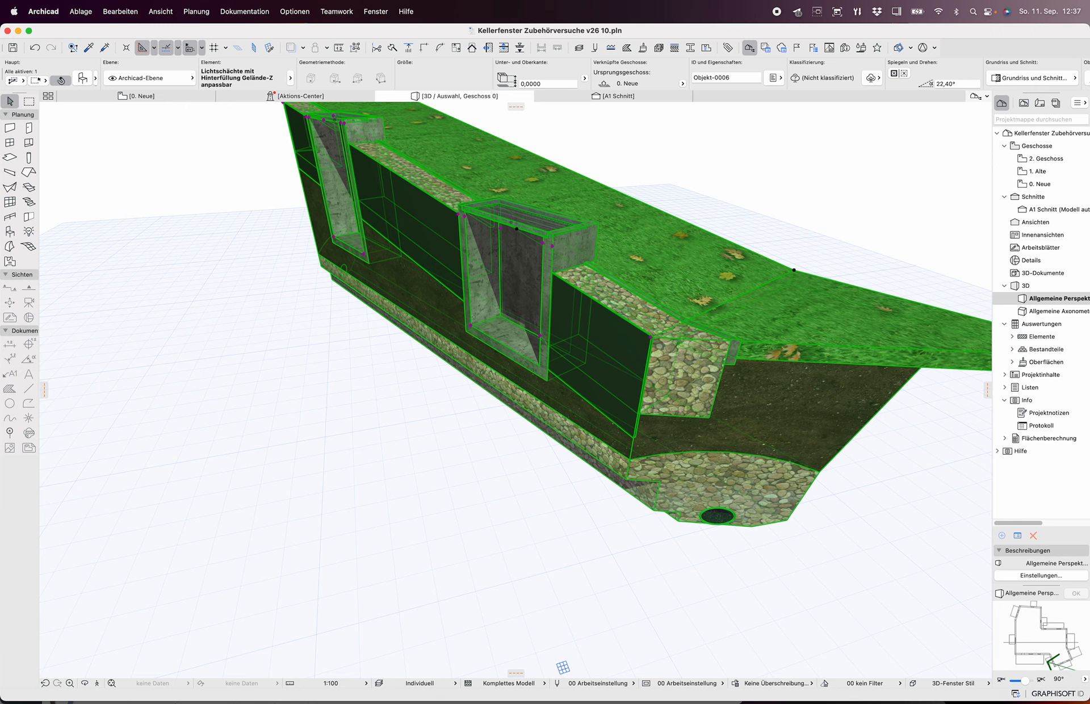
left_click(651, 337)
left_click(663, 263)
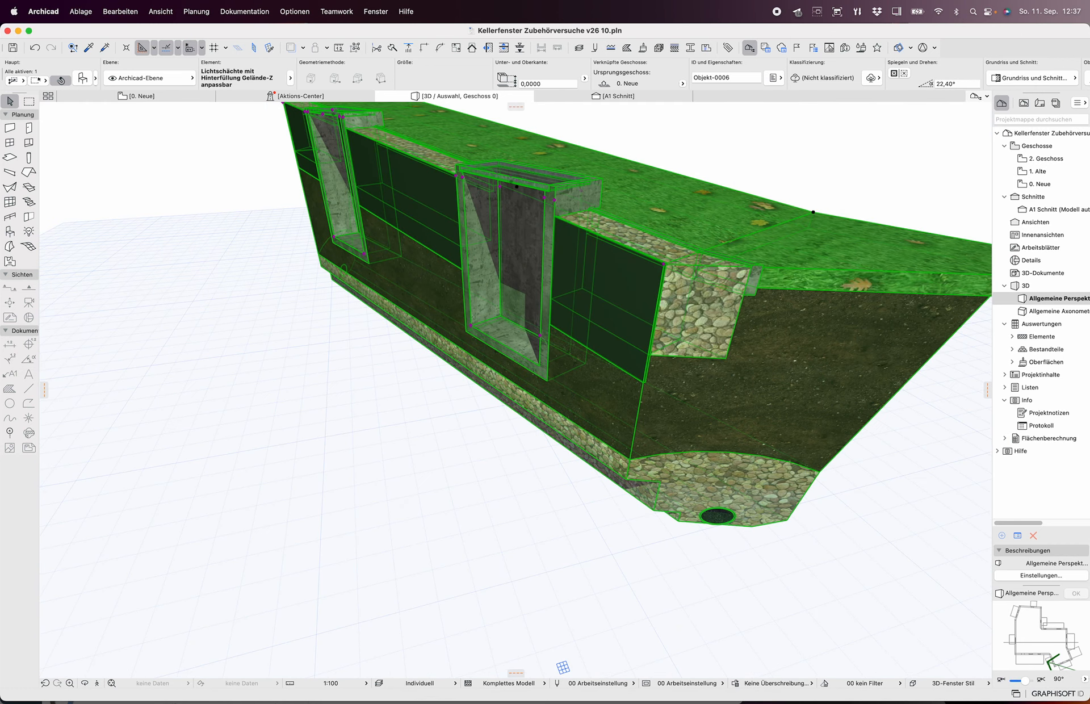
- Lower the near terrain edge once more and raise it to about -1.01 with Geländekanten 1 Verschieber
left_click(662, 263)
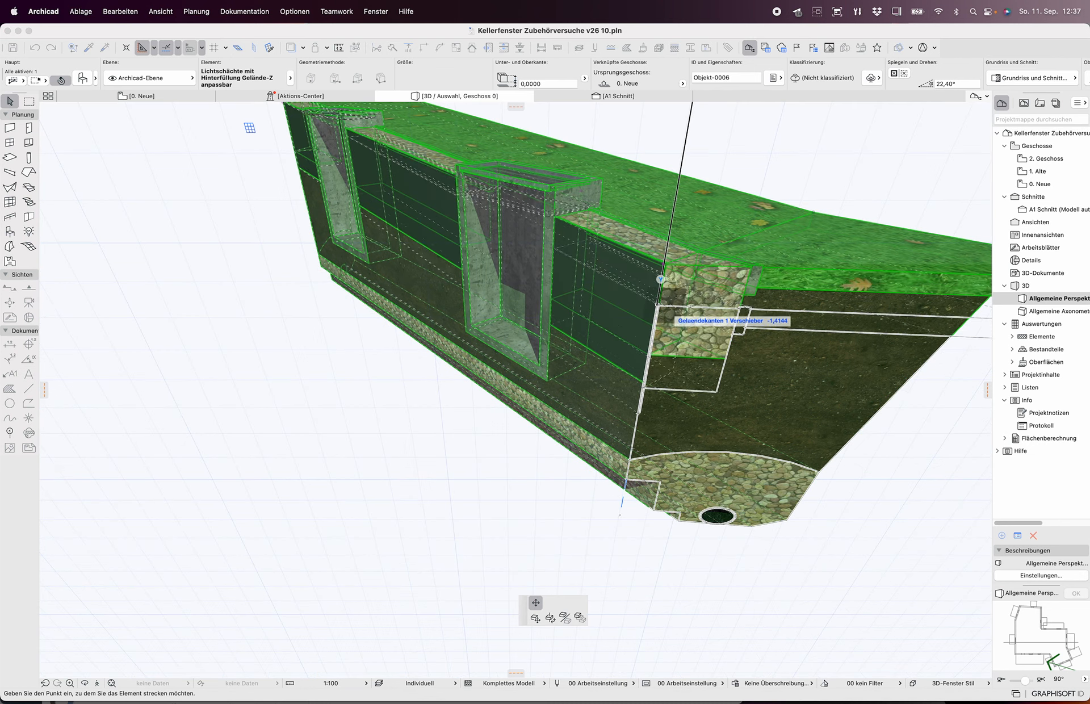
left_click(649, 339)
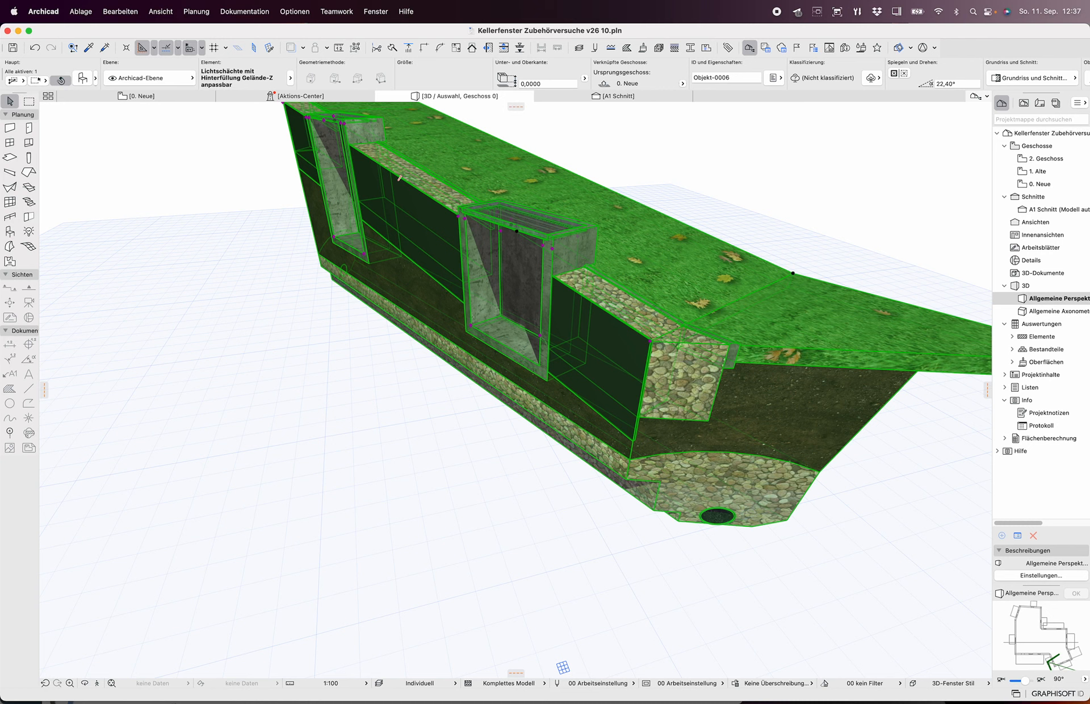
left_click(649, 339)
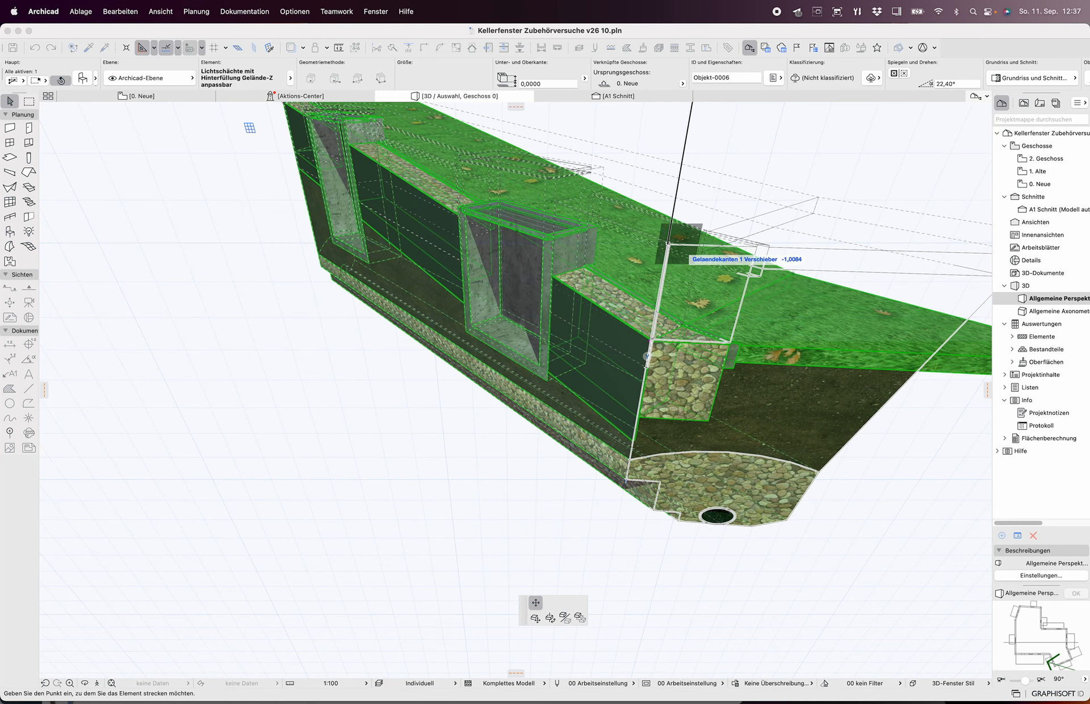
left_click(667, 243)
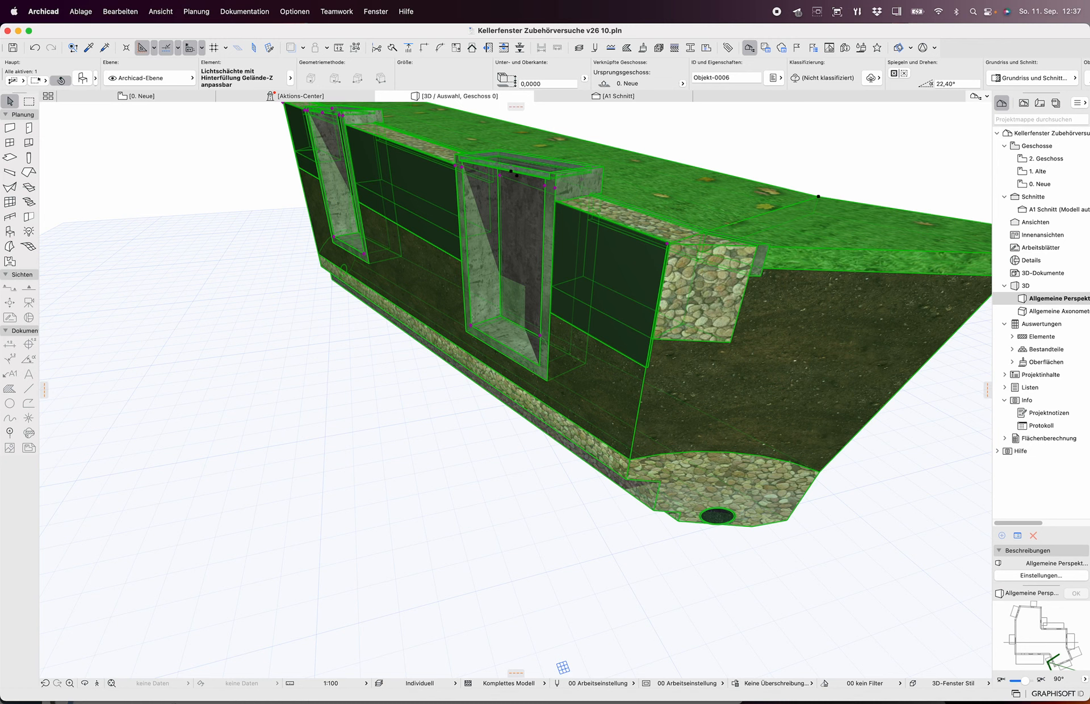
- Clear the selection, show the complete model in 3D and select the large concrete light-shaft object in front of the door and windows
key("Escape")
key("F5")
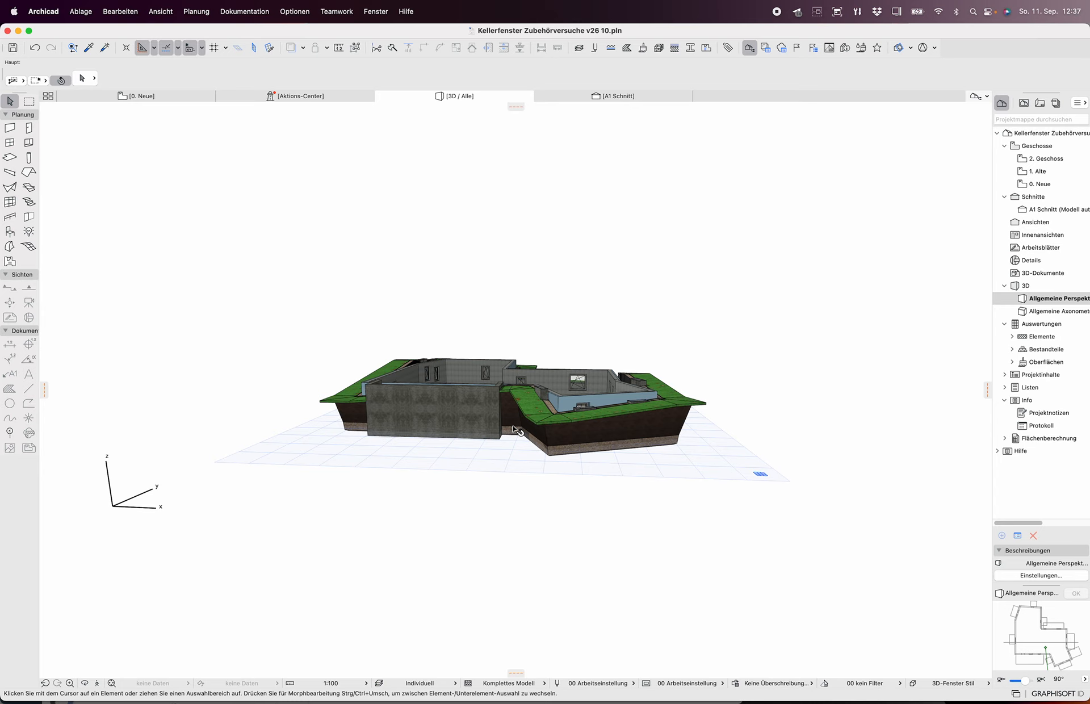
middle_click_drag(511, 369, 531, 499, "shift")
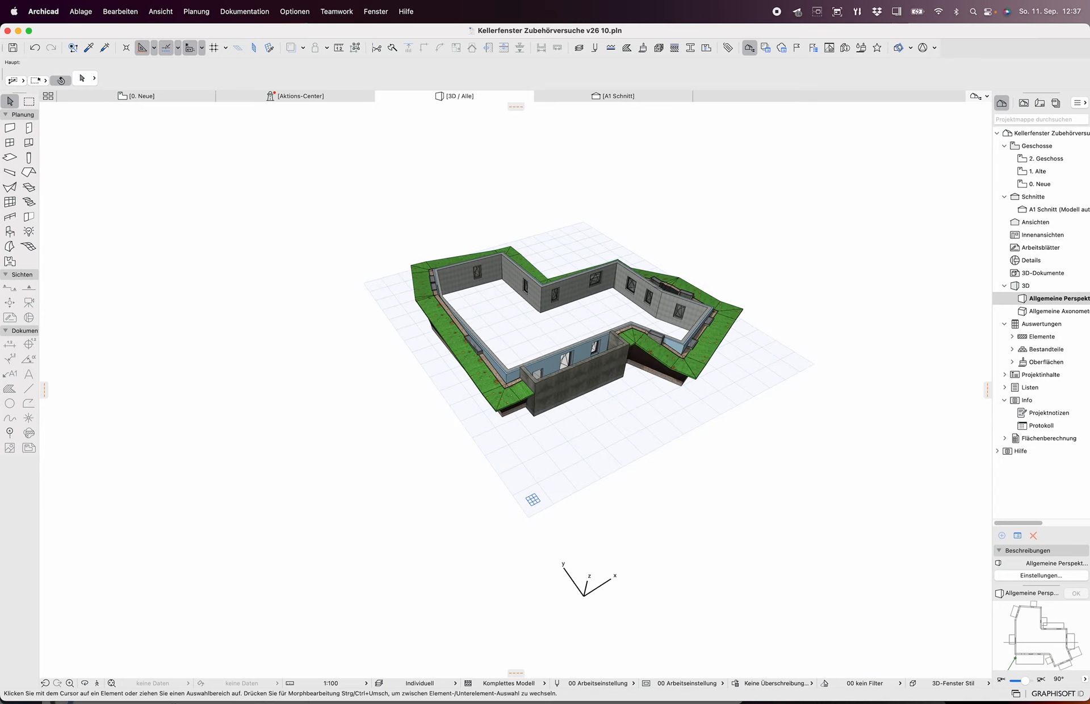
scroll(570, 375, "up", 5)
scroll(570, 375, "up", 5)
left_click(561, 346)
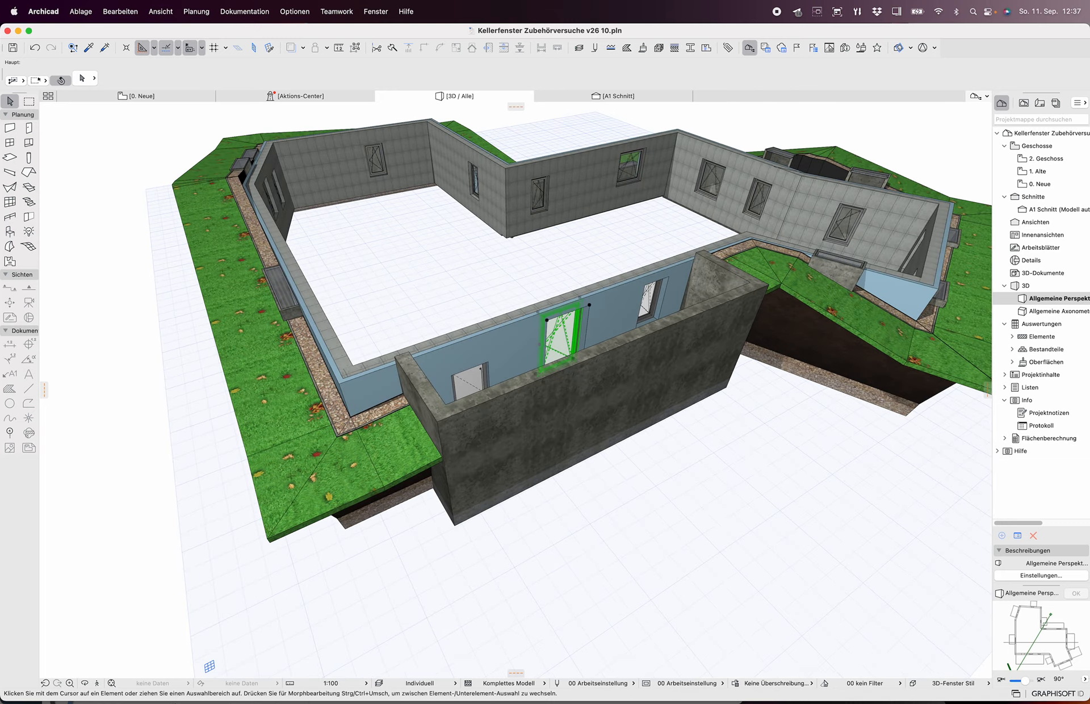
left_click(573, 397)
- Try switching on the individual light shaft at the middle window inside the large concrete shaft, and undo it
middle_click_drag(568, 397, 650, 434, "shift")
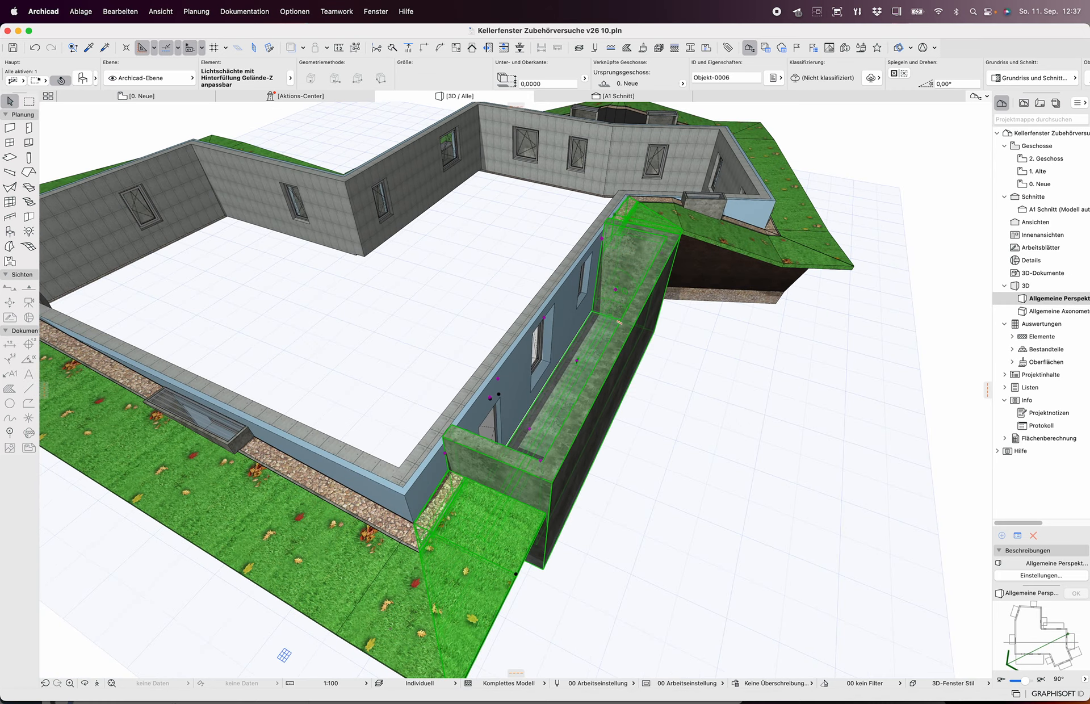
scroll(598, 360, "up", 10)
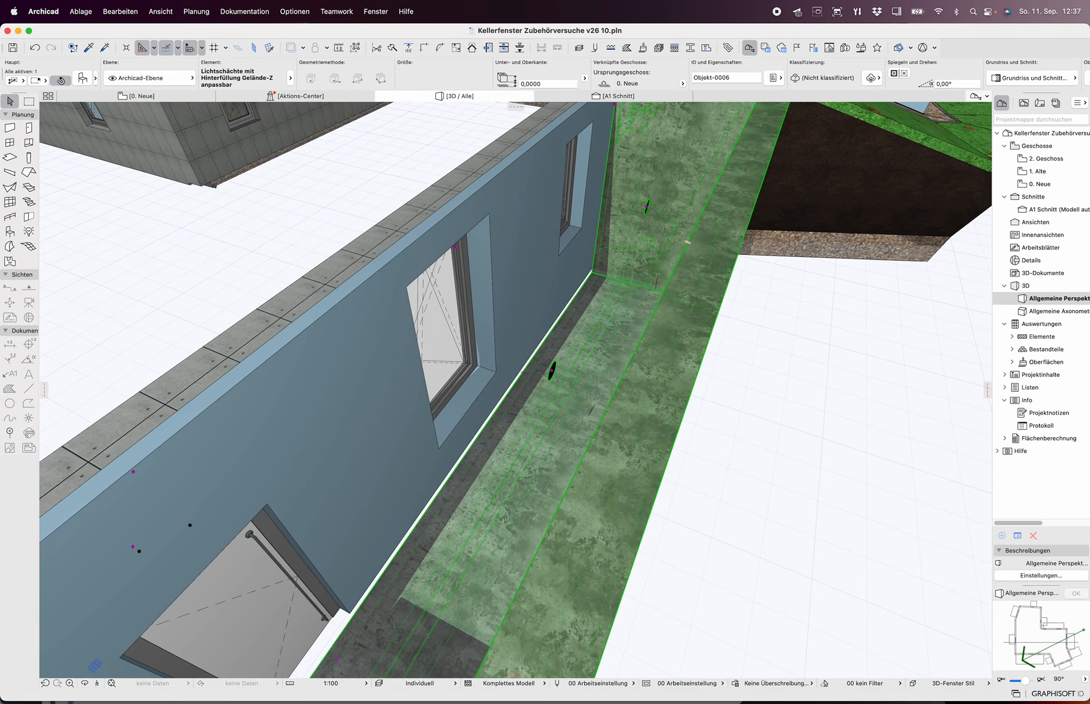
left_click(553, 366)
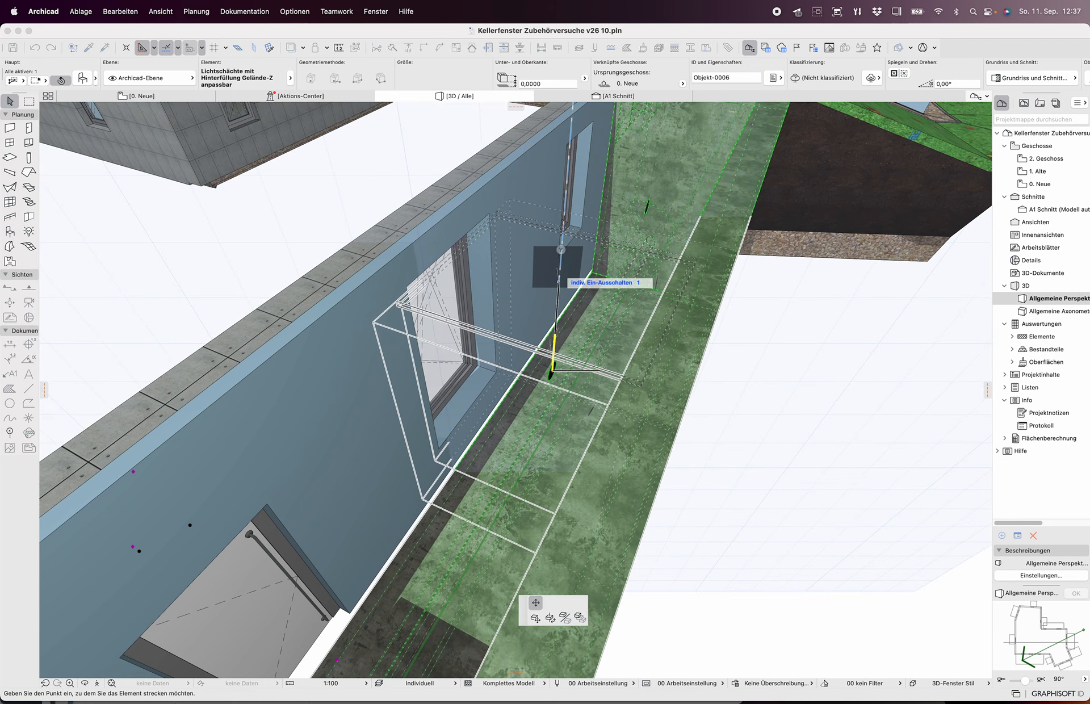
key("Escape")
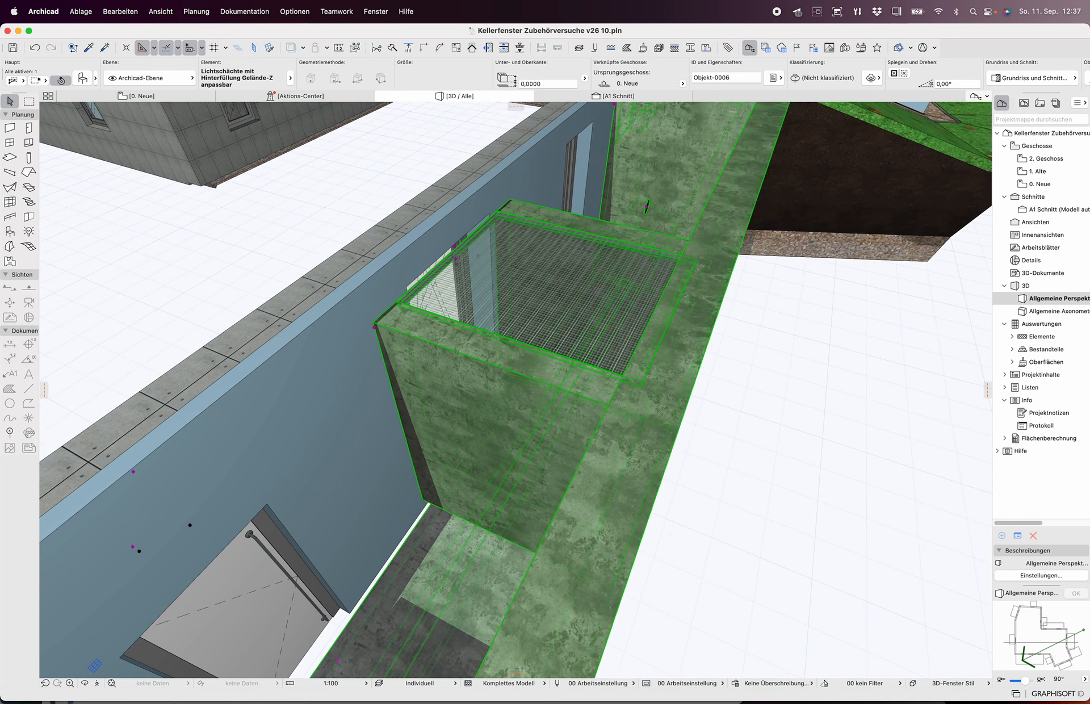
key("super+z")
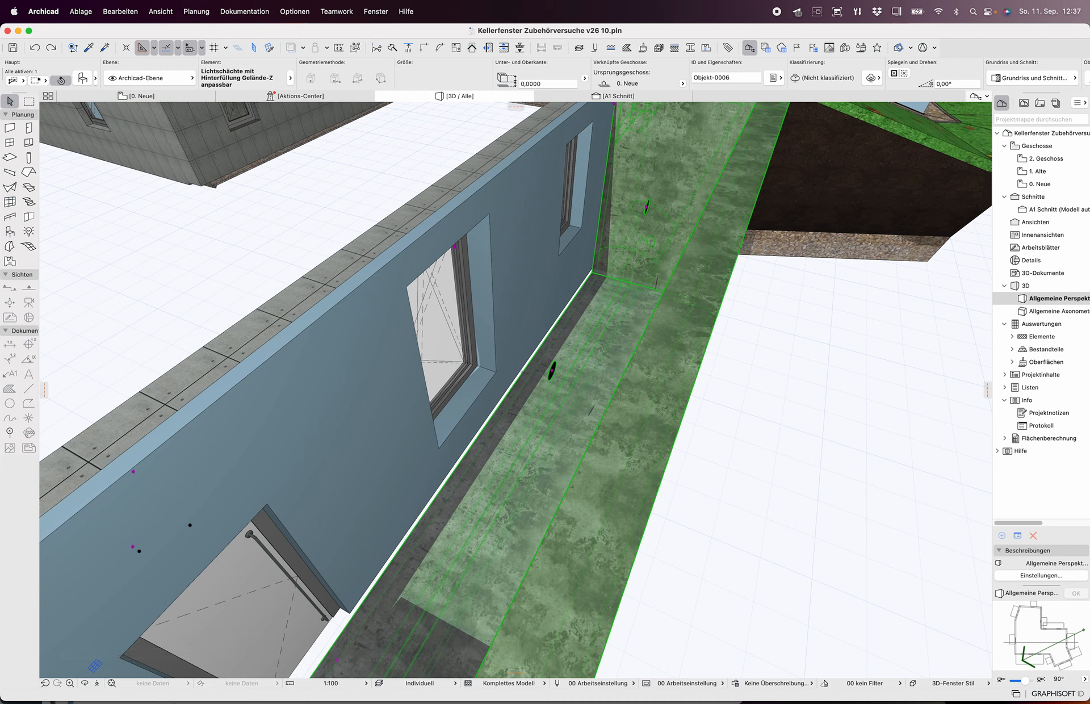
- Stretch the large concrete light shaft along the wall with its Lageverschiebung individuell point
middle_click_drag(499, 420, 568, 335, "shift")
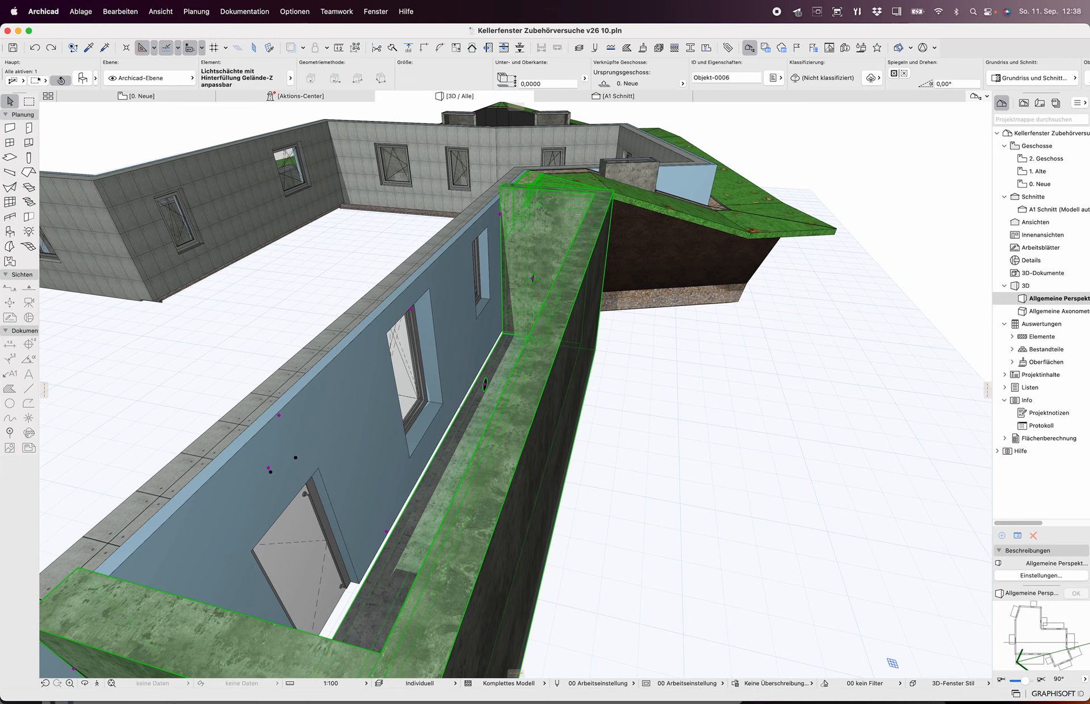
middle_click_drag(530, 454, 465, 455, "shift")
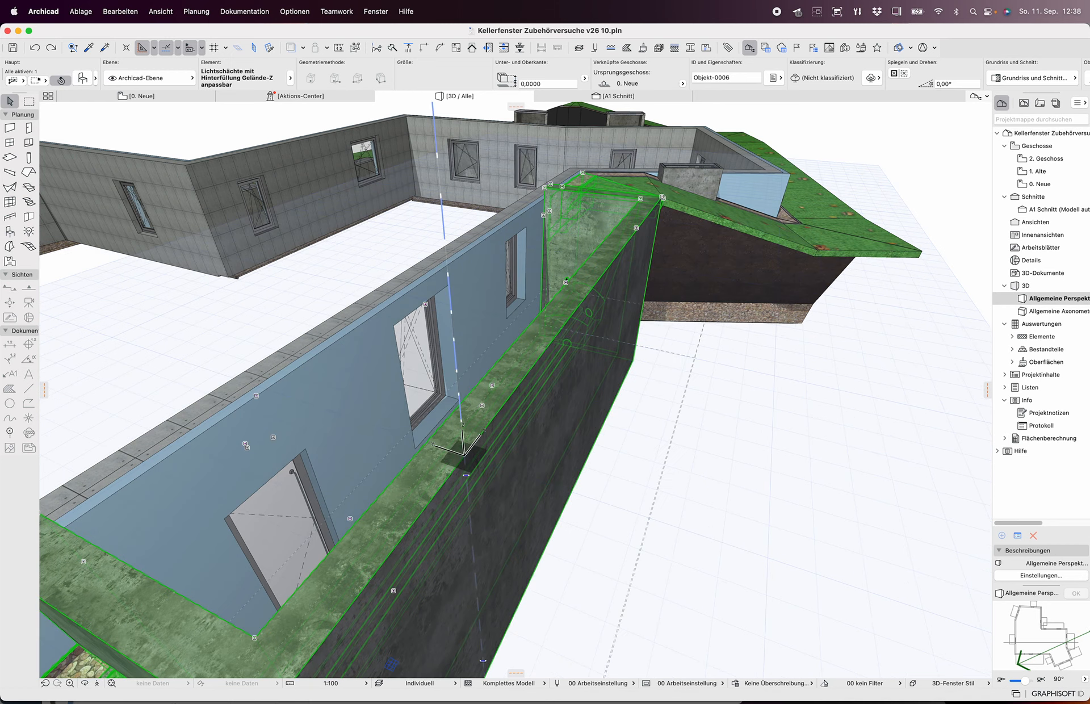
left_click(465, 474)
key("Escape")
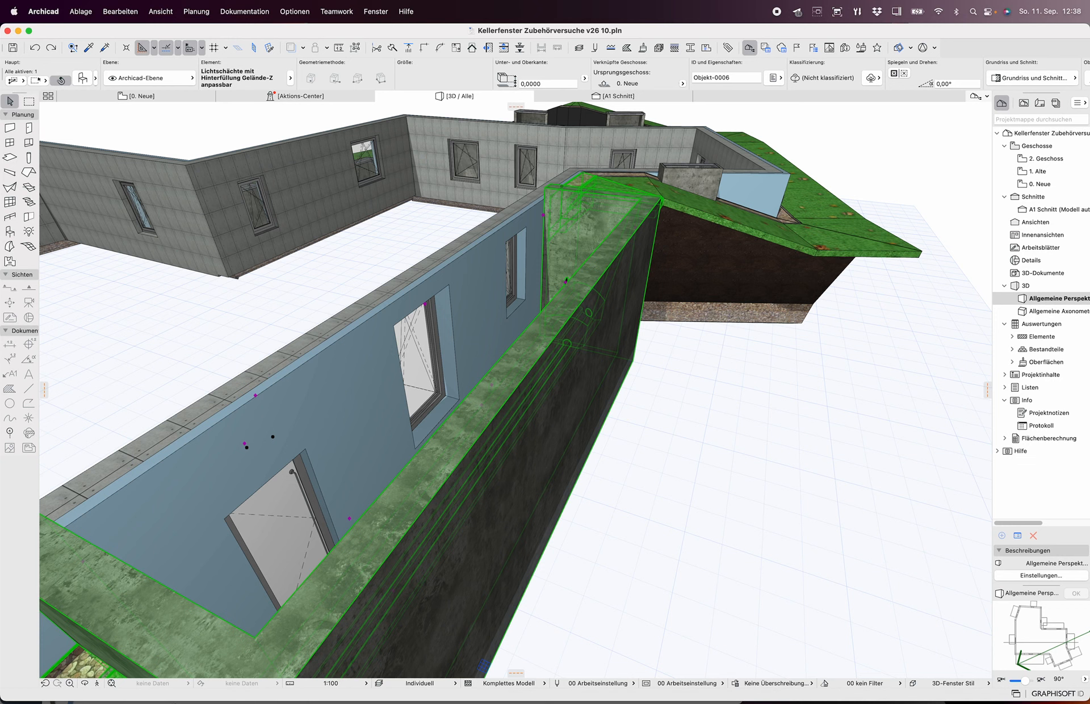
left_click(246, 441)
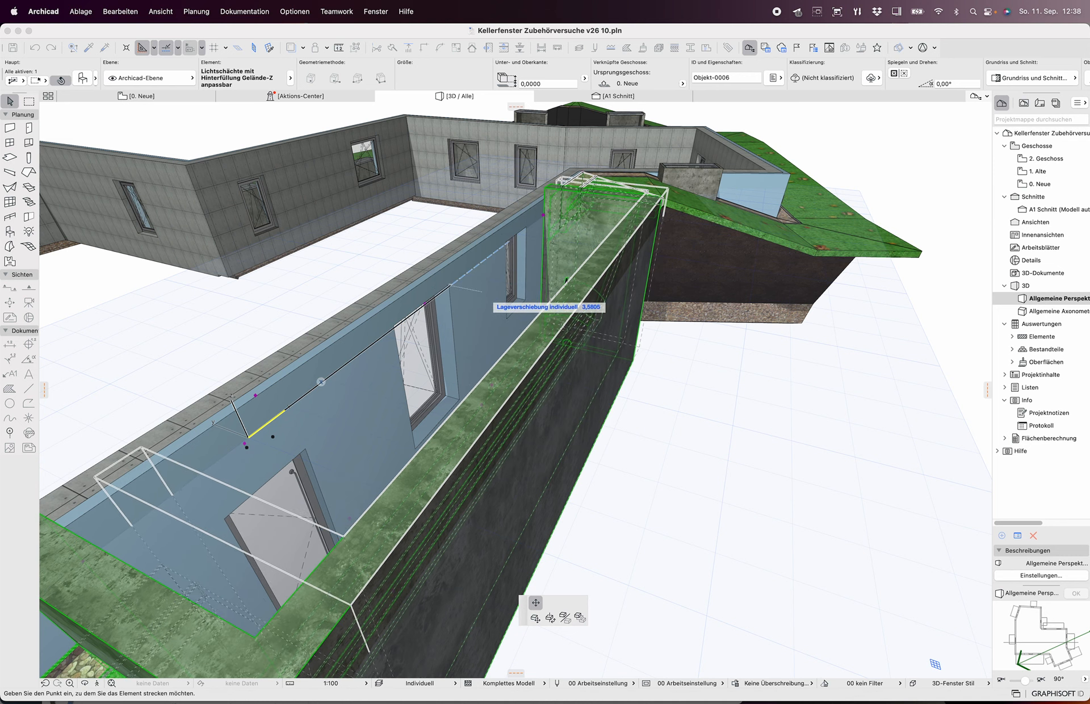
left_click(545, 295)
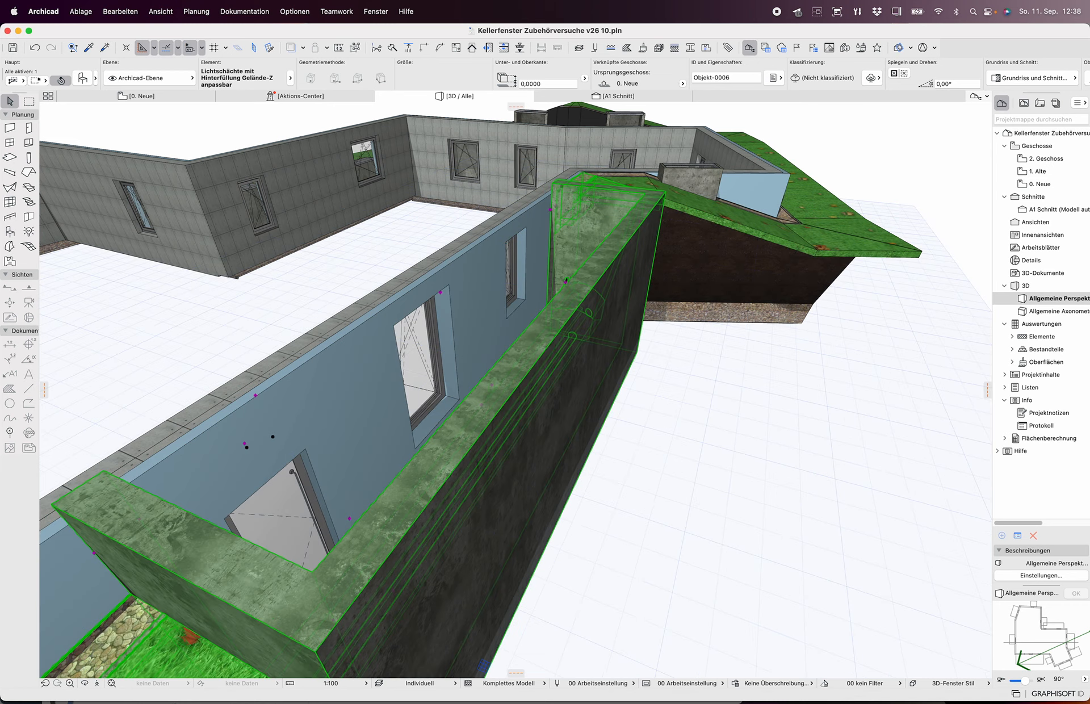
- Add the adjoining light-shaft terrain object to the selection, raise their shared terrain edge high above the walls, and clear the selection
middle_click_drag(544, 340, 488, 315, "shift")
scroll(329, 417, "down", 8)
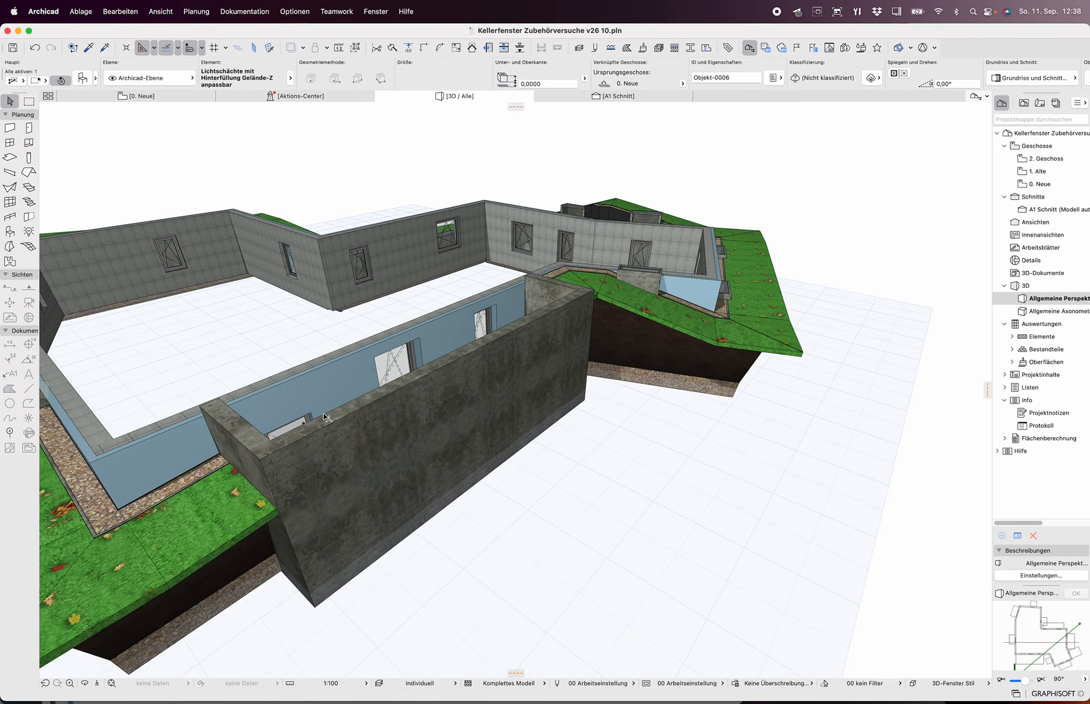
middle_click_drag(329, 417, 182, 417, "shift")
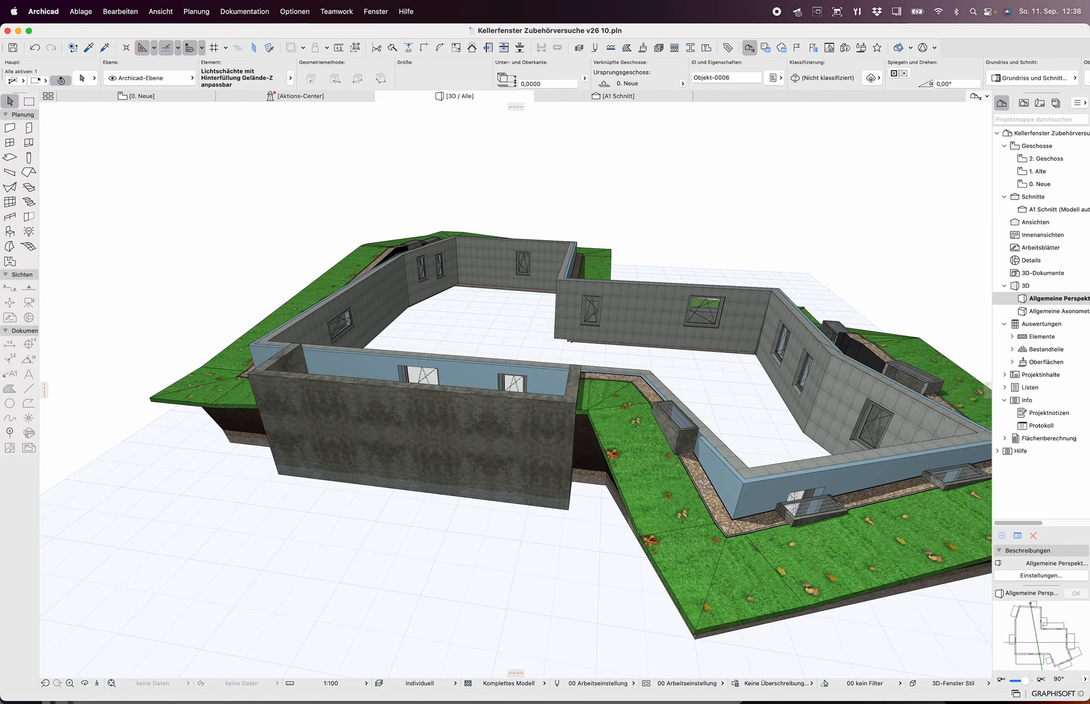
left_click(675, 436, "shift")
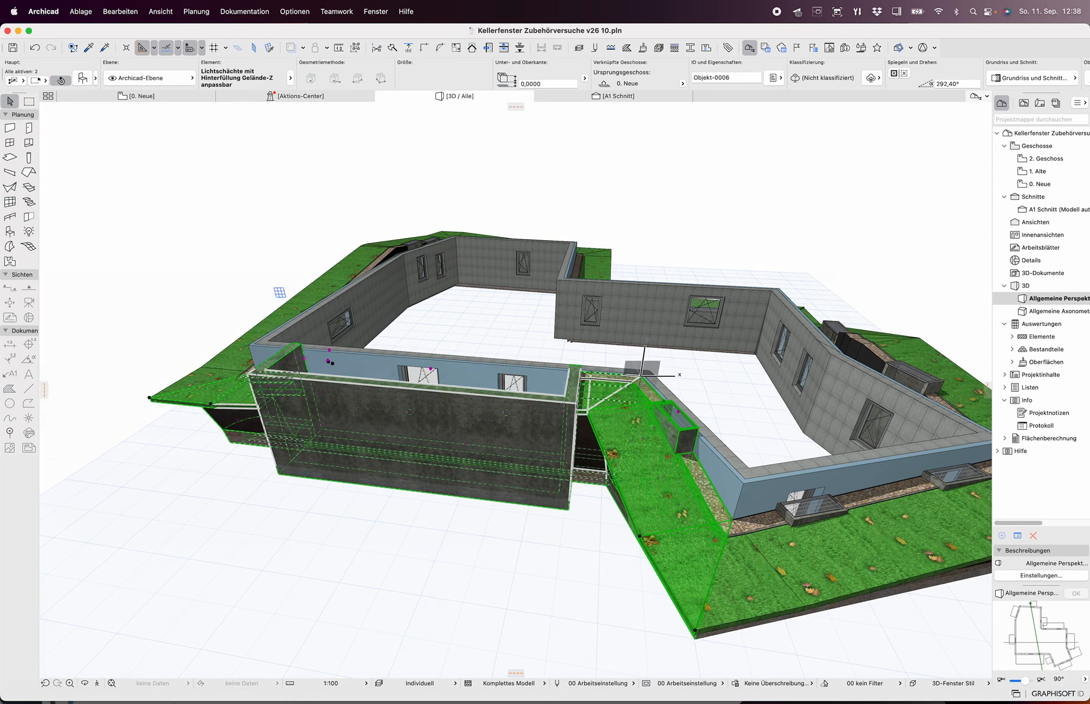
left_click(641, 375)
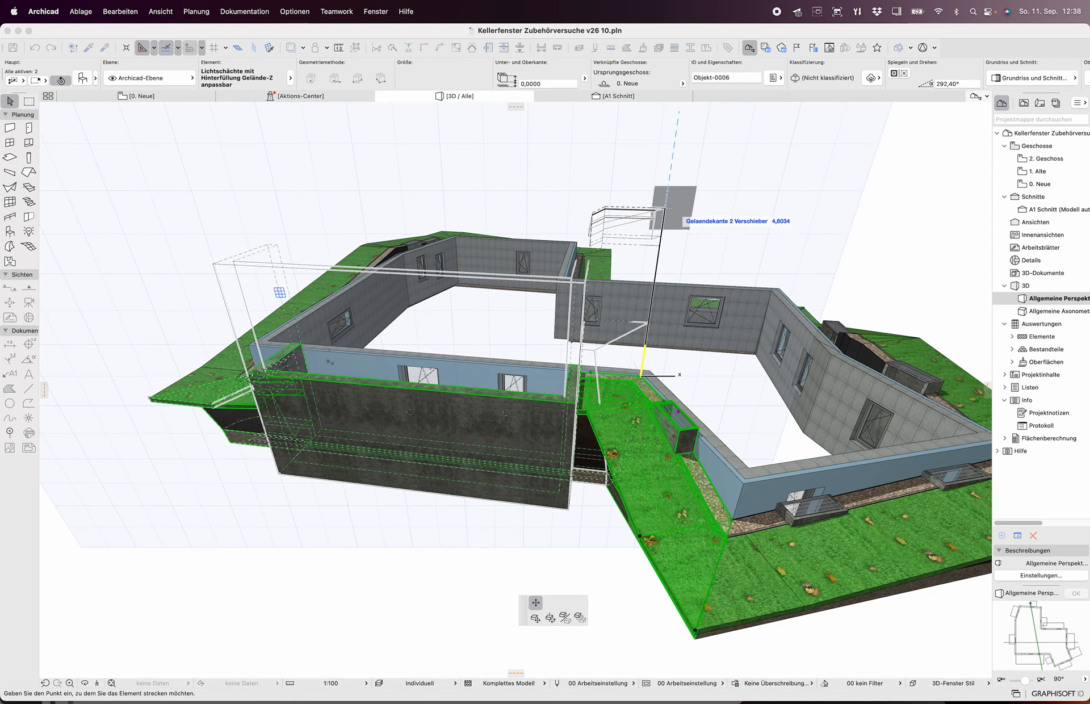
left_click(657, 124)
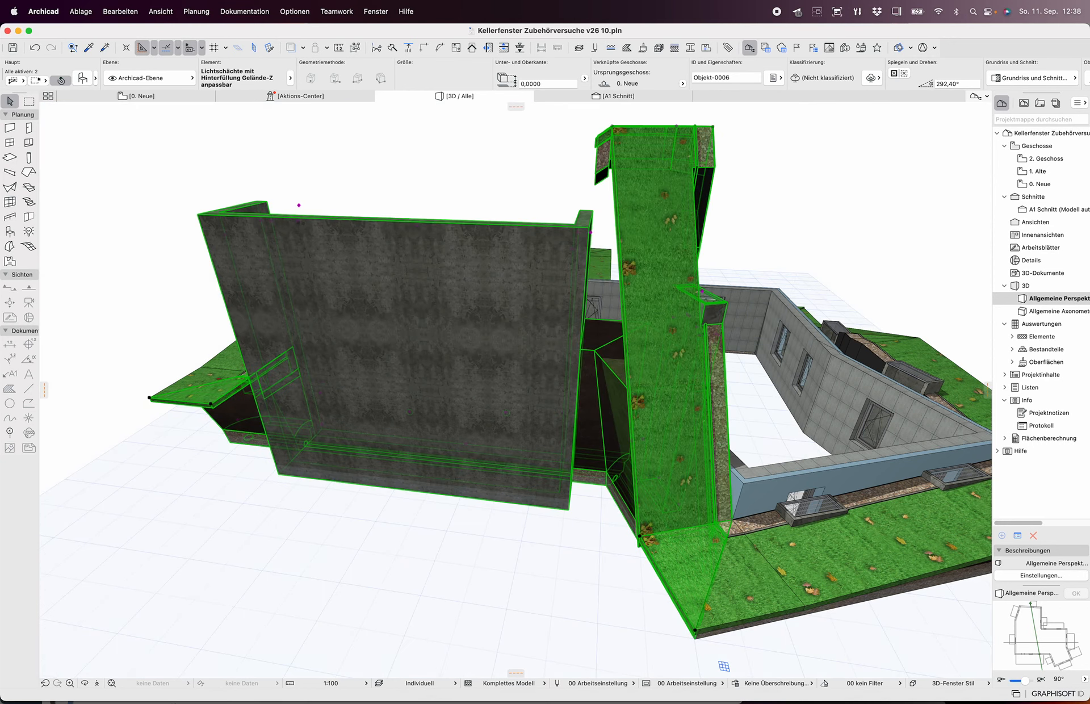
middle_click_drag(488, 340, 908, 363, "shift")
middle_click_drag(363, 369, 479, 384, "shift")
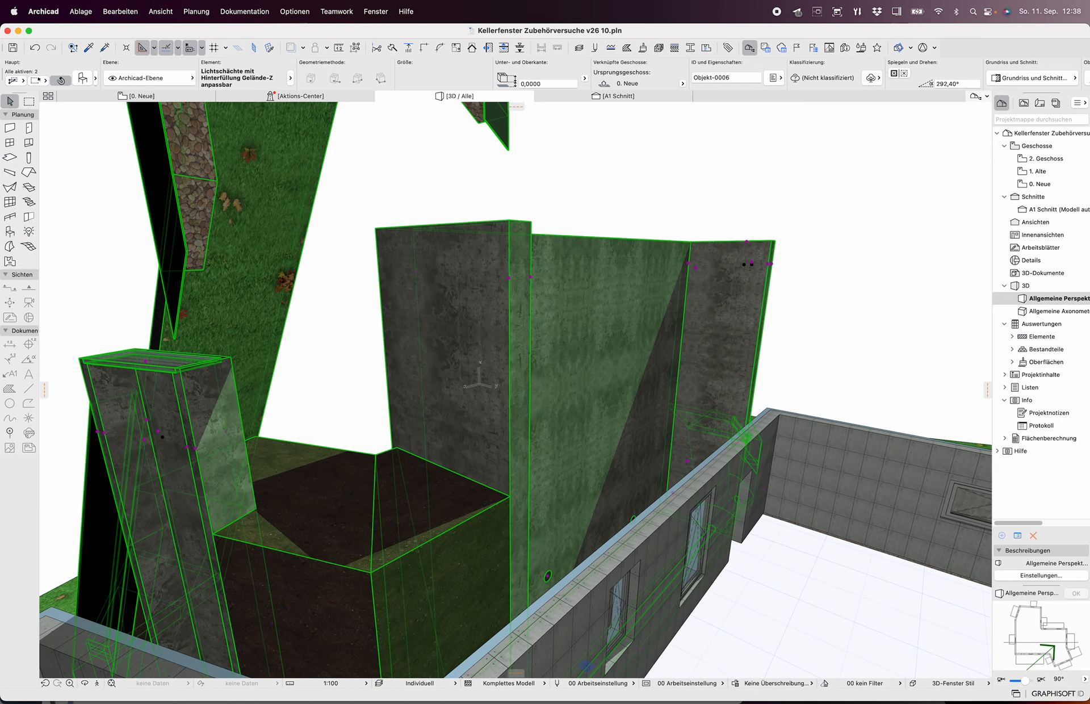
key("Escape")
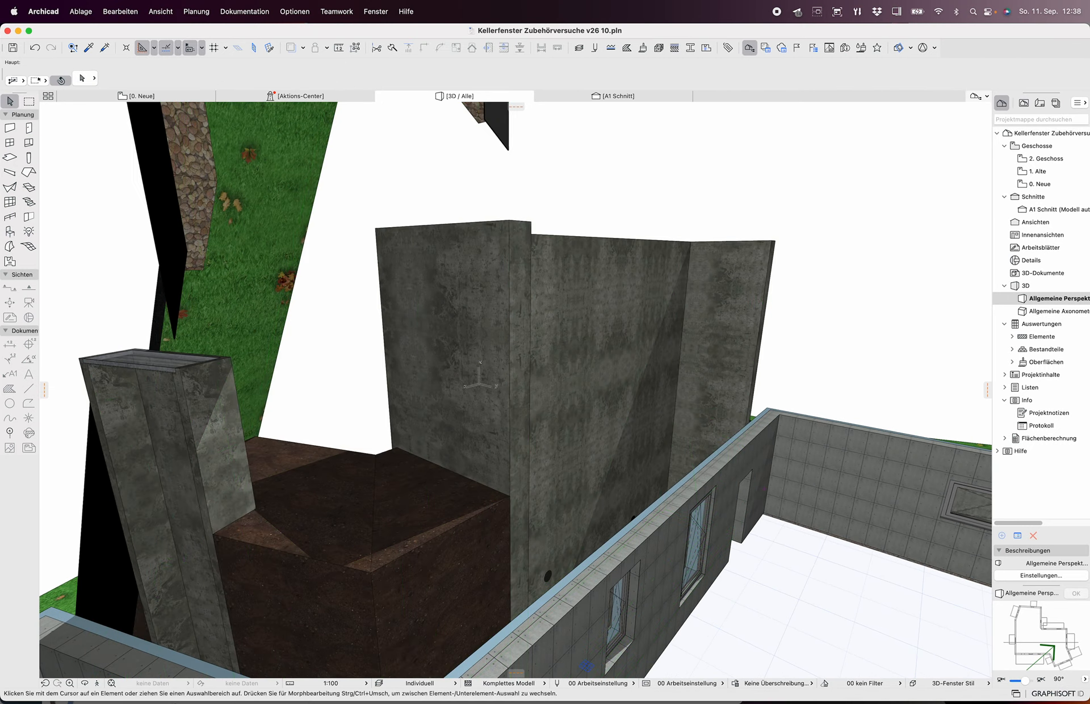
- Select the corner light-shaft object and the adjoining large concrete shaft, and lower their shared terrain edge from its raised position to about 2.68
left_click(254, 307)
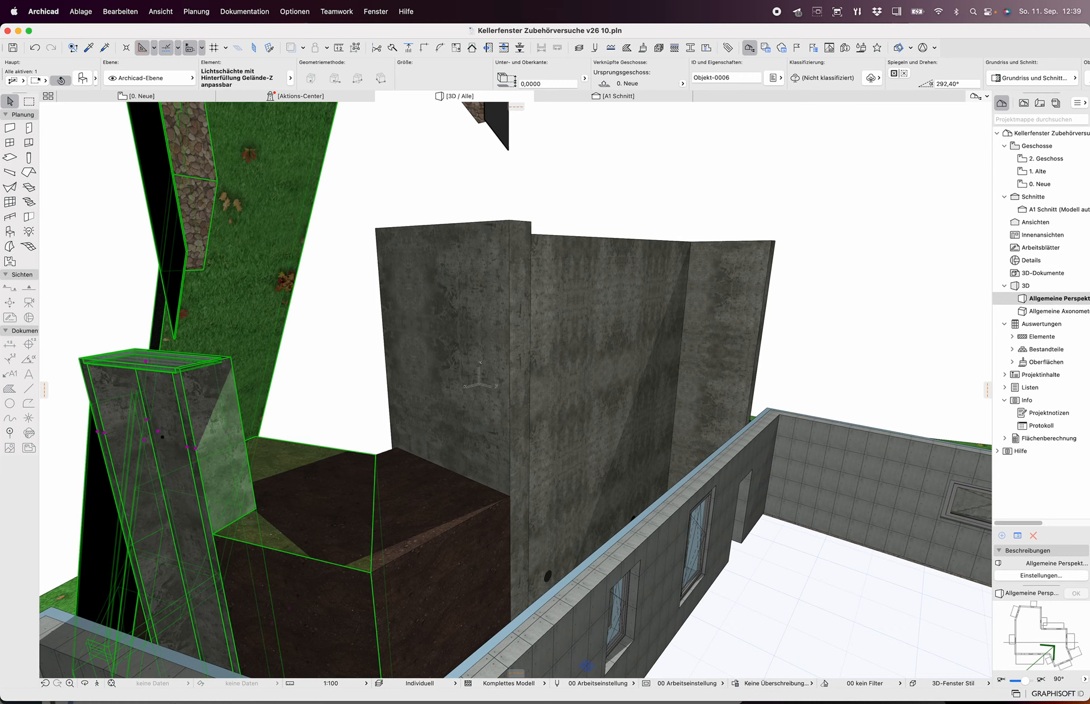
scroll(317, 566, "down", 5)
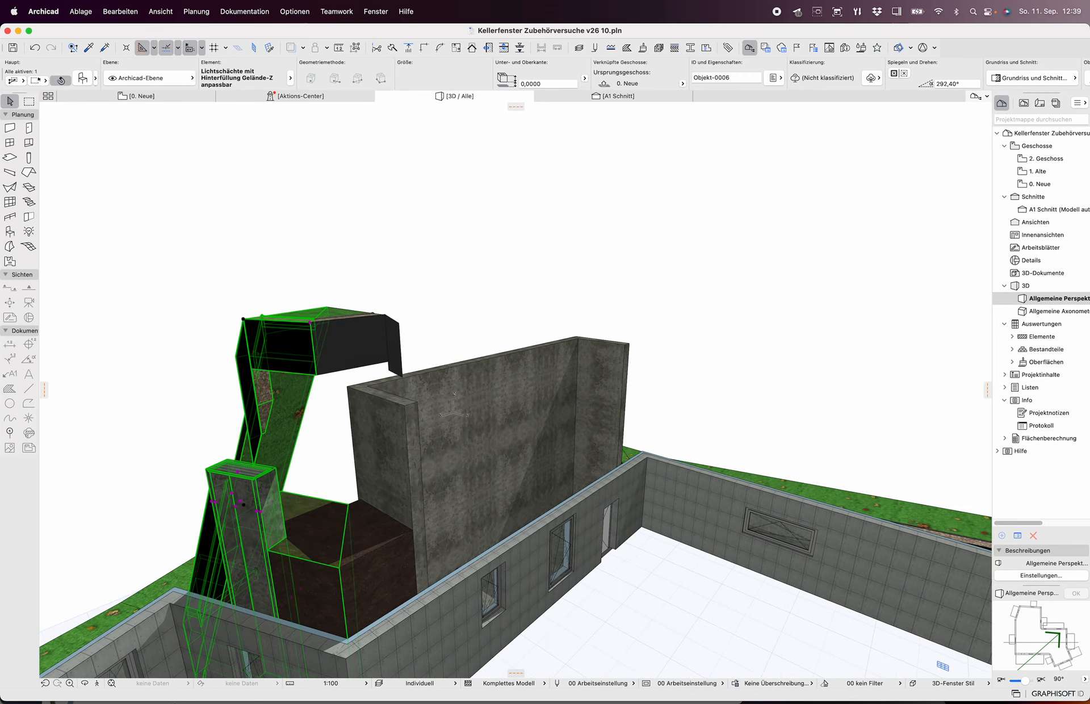
left_click(350, 343, "shift")
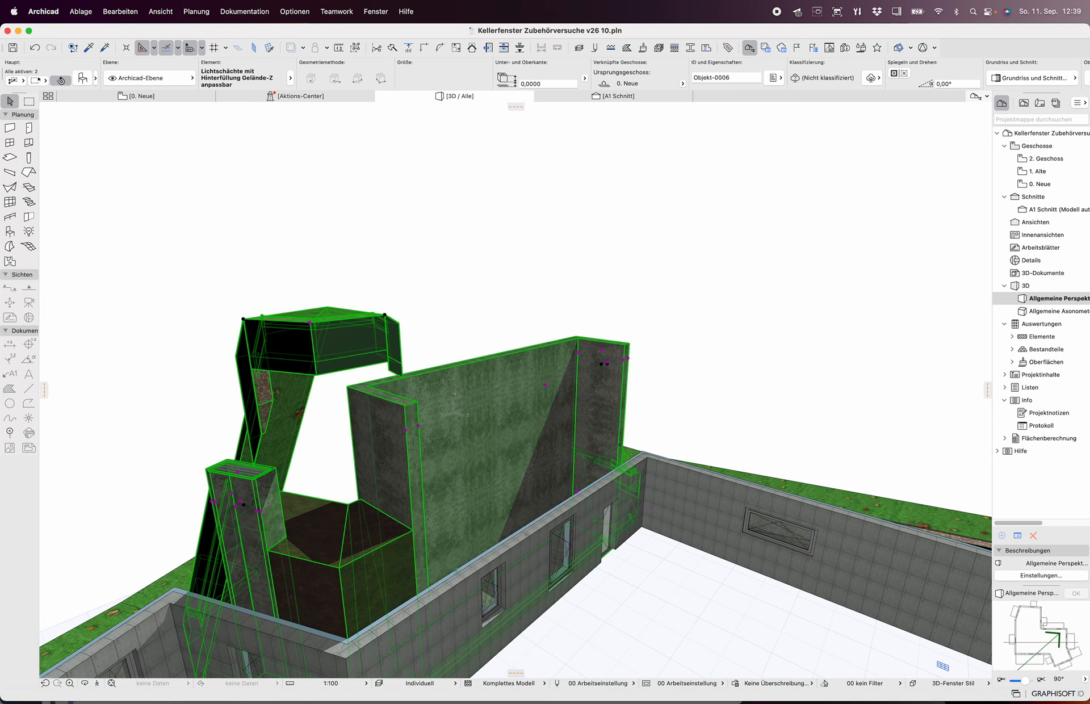
left_click(310, 322)
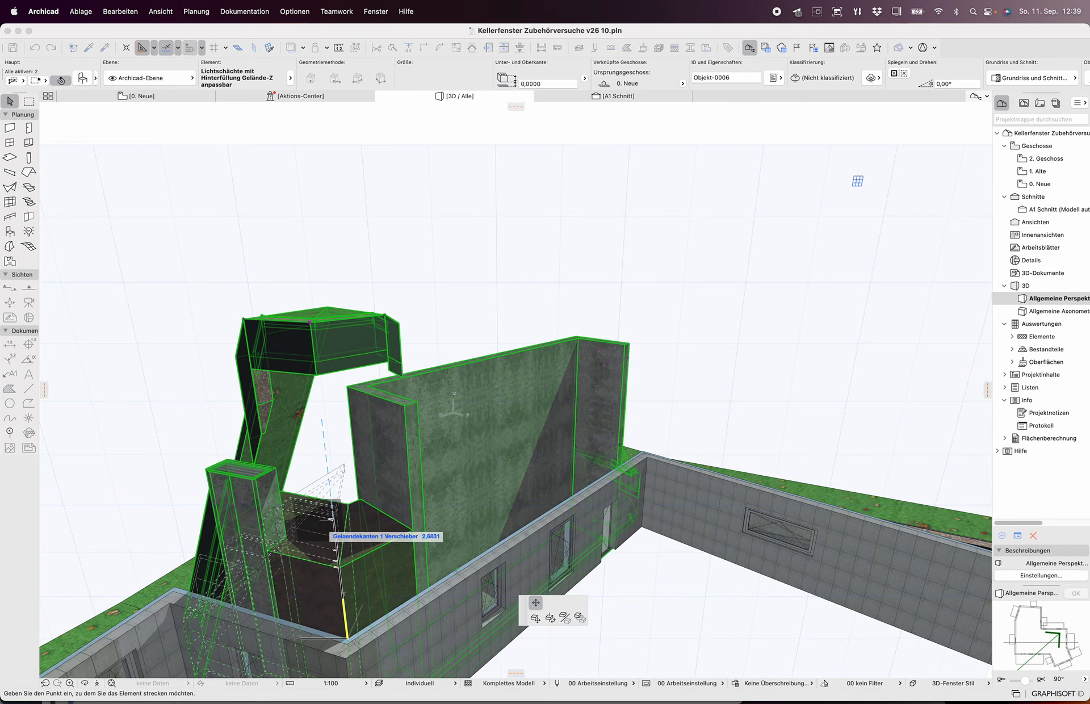
left_click(335, 543)
- Lower the shared terrain edge of both adjoining objects further towards the wall's upper edge at the inner corner, and clear the selection
middle_click_drag(398, 527, 49, 432, "shift")
scroll(480, 414, "up", 8)
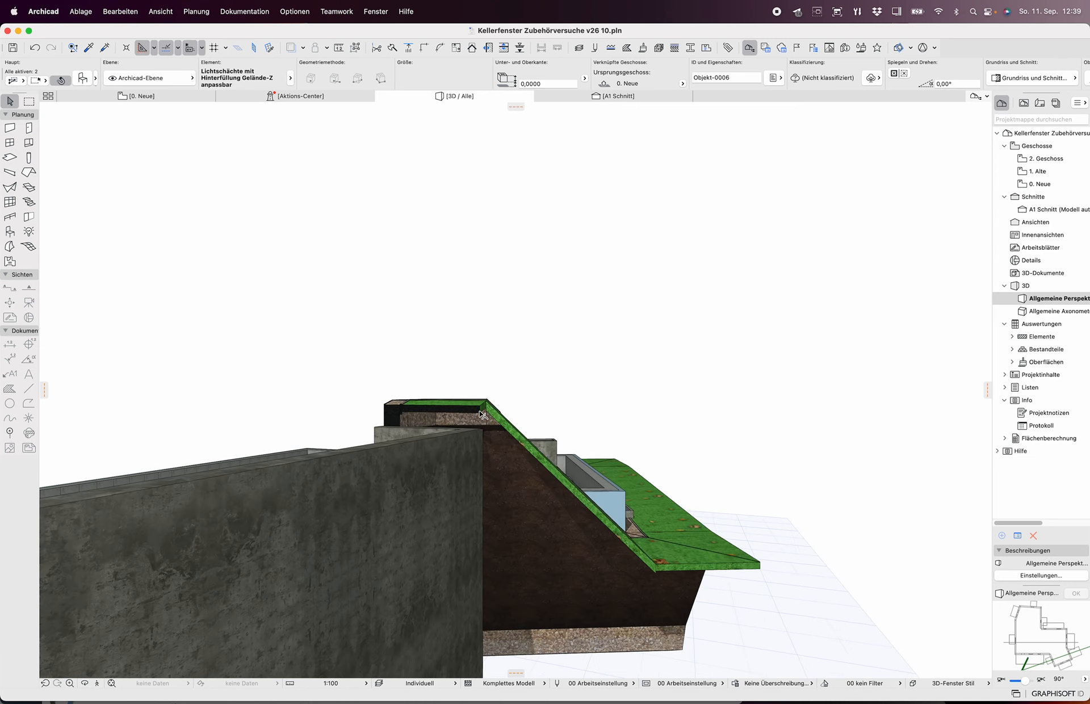
scroll(480, 414, "up", 4)
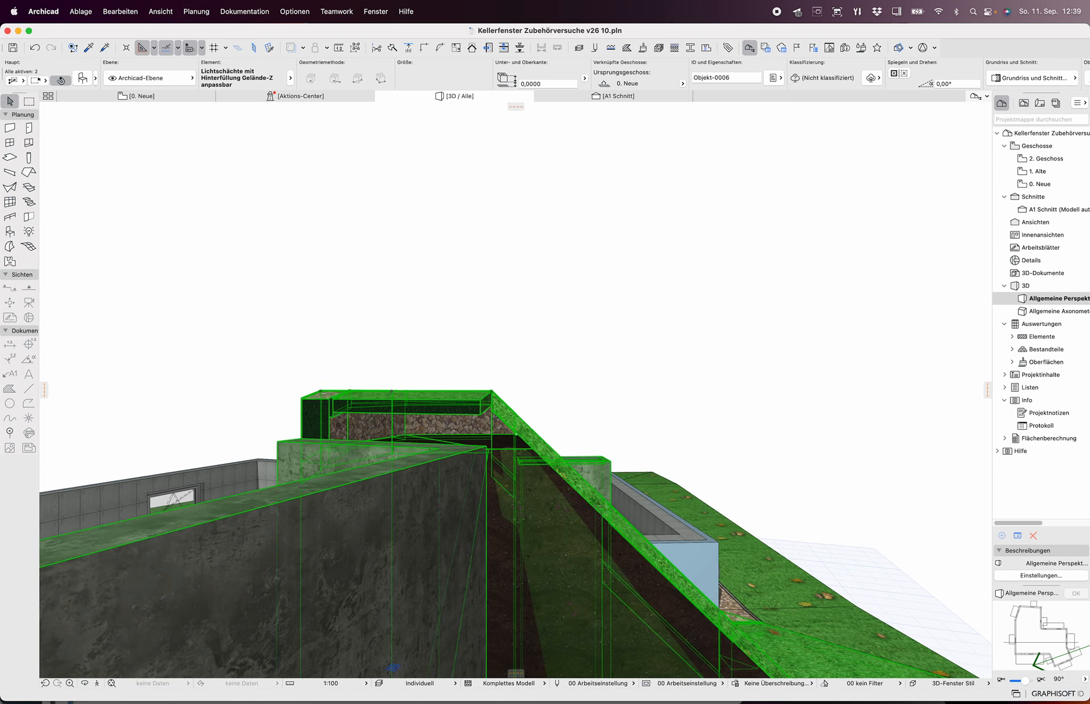
scroll(505, 423, "down", 8)
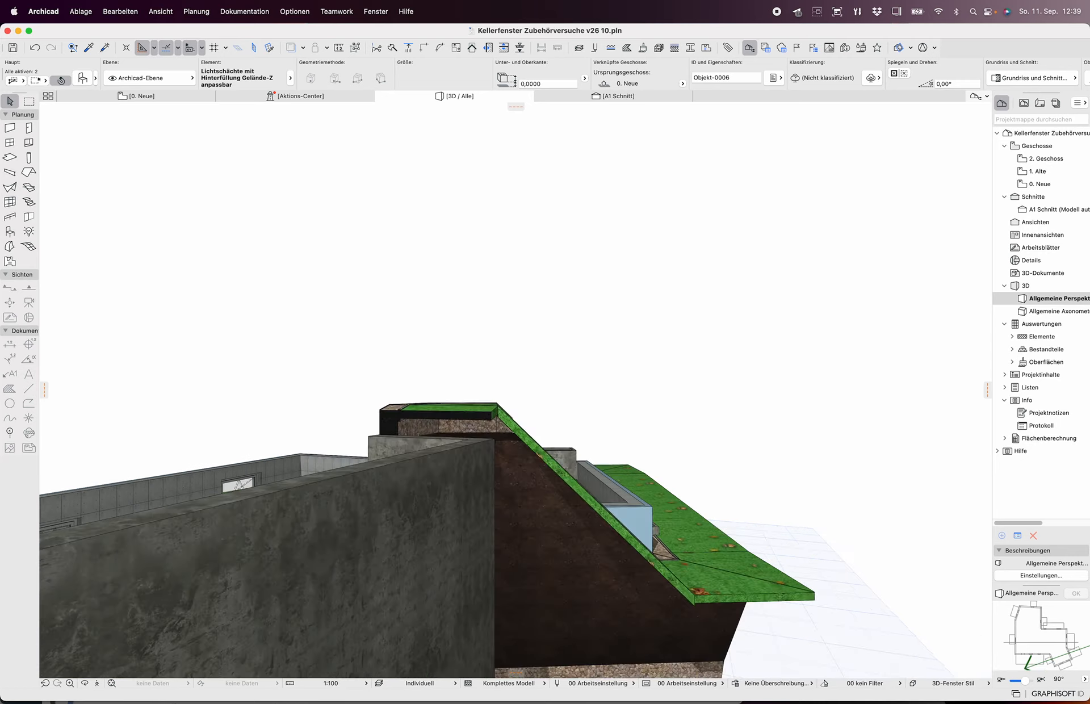
middle_click_drag(505, 423, 508, 460, "shift")
middle_click_drag(261, 475, 479, 666, "shift")
left_click(614, 340)
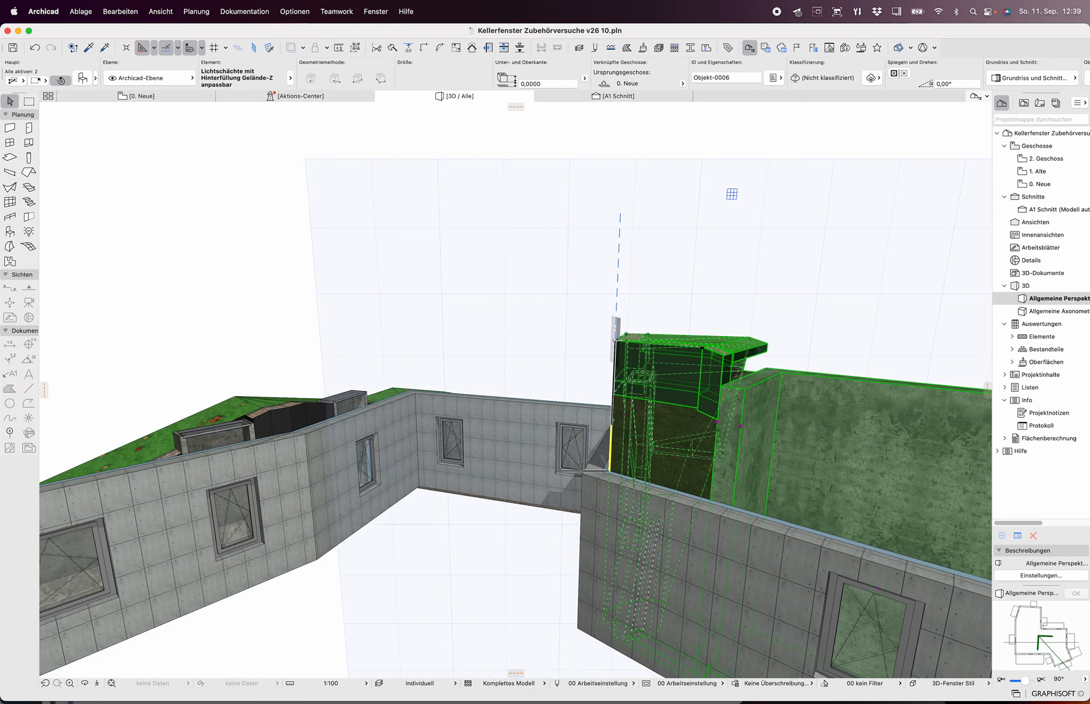
left_click(611, 412)
middle_click_drag(611, 412, 499, 445, "shift")
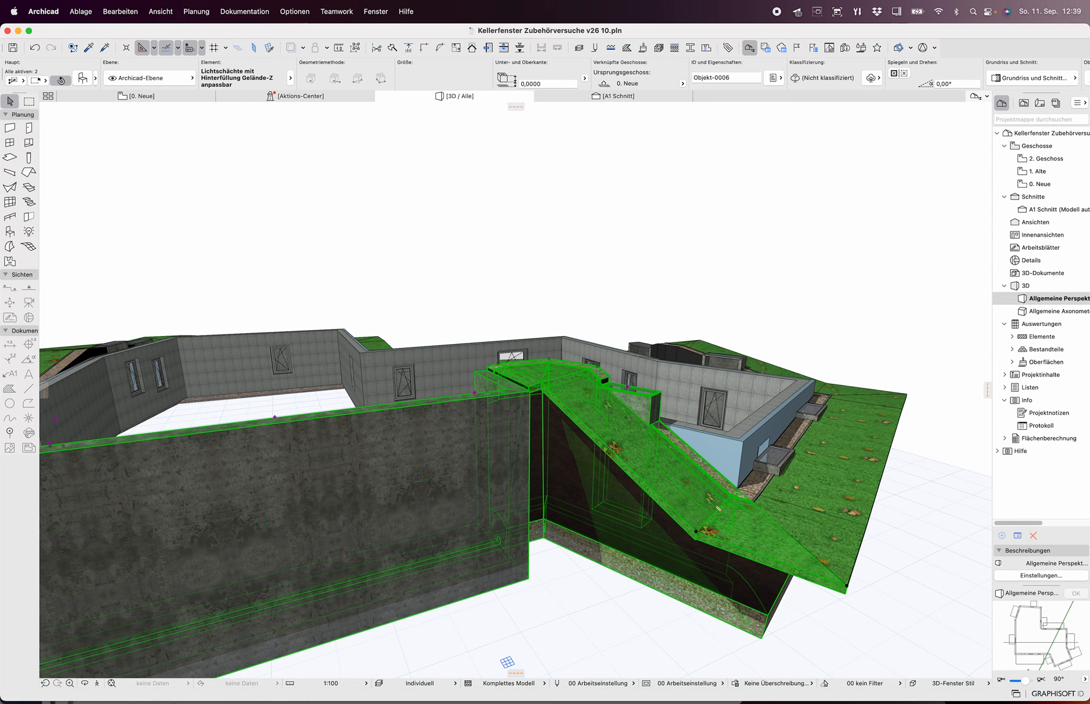
key("Escape")
- Examine the sloping terrain and the edges where the neighbouring light-shaft objects meet around the whole building
middle_click_drag(718, 507, 261, 518, "shift")
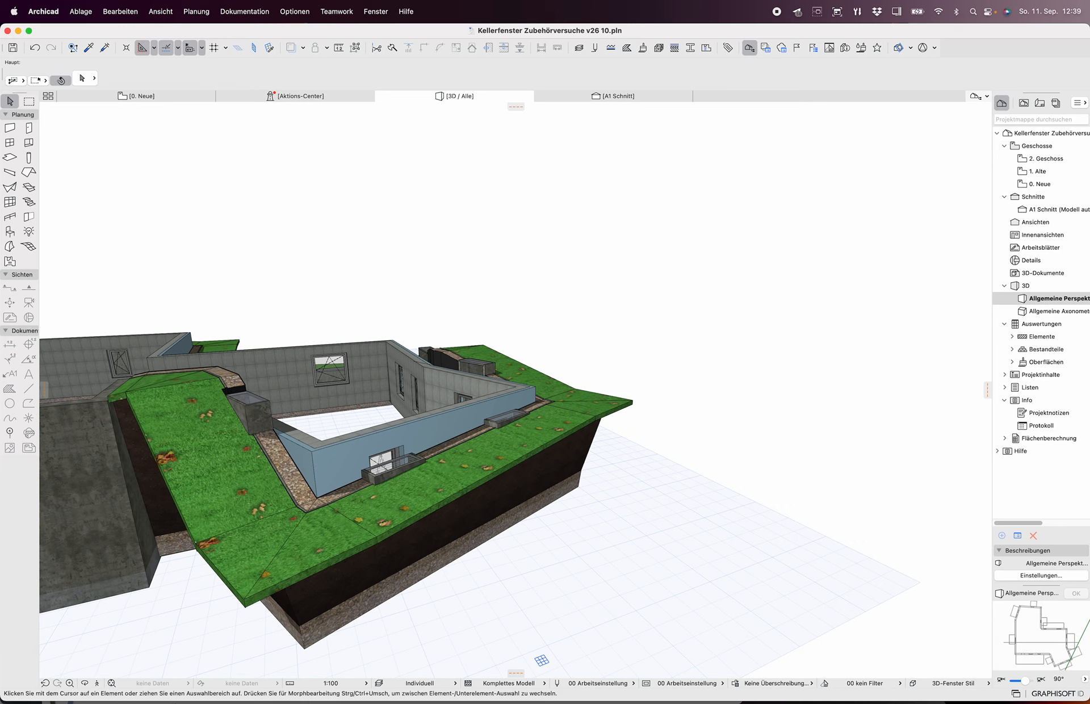
left_click(629, 402)
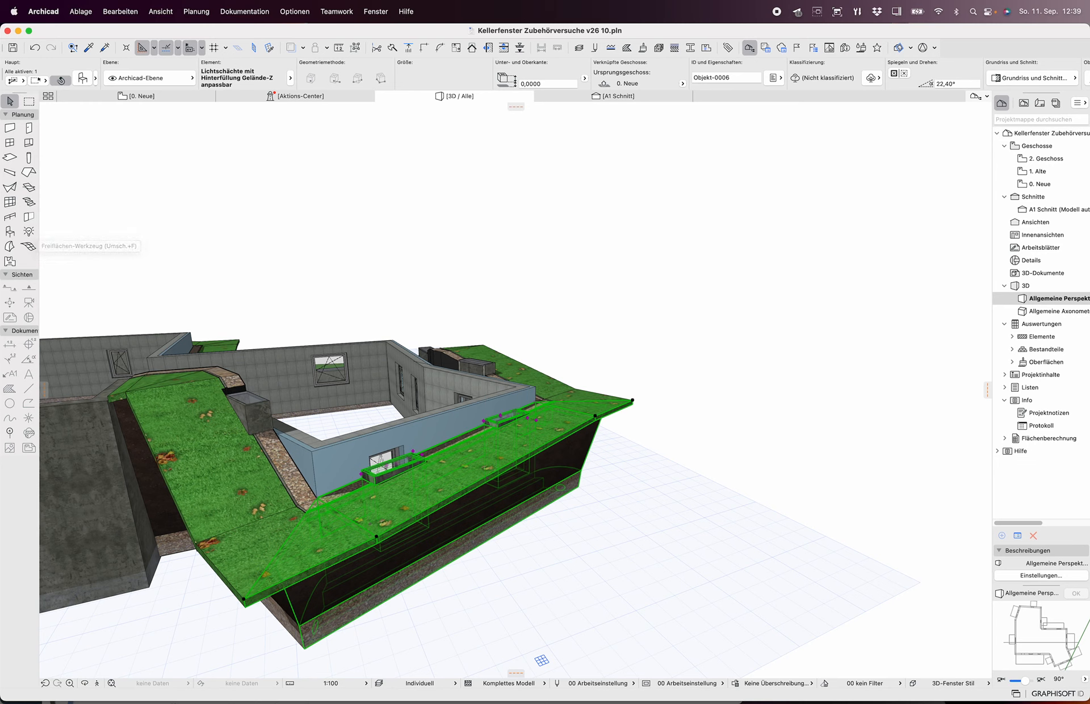
key("Escape")
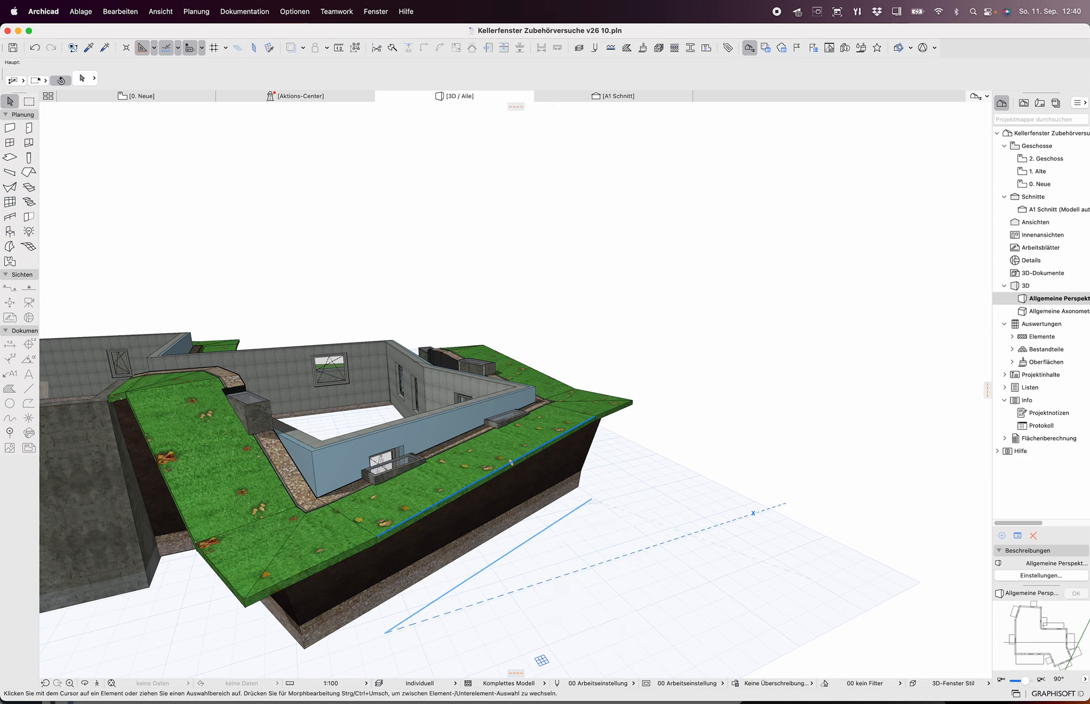
middle_click_drag(753, 512, 1033, 540, "shift")
middle_click_drag(505, 568, 744, 579, "shift")
scroll(451, 664, "down", 5)
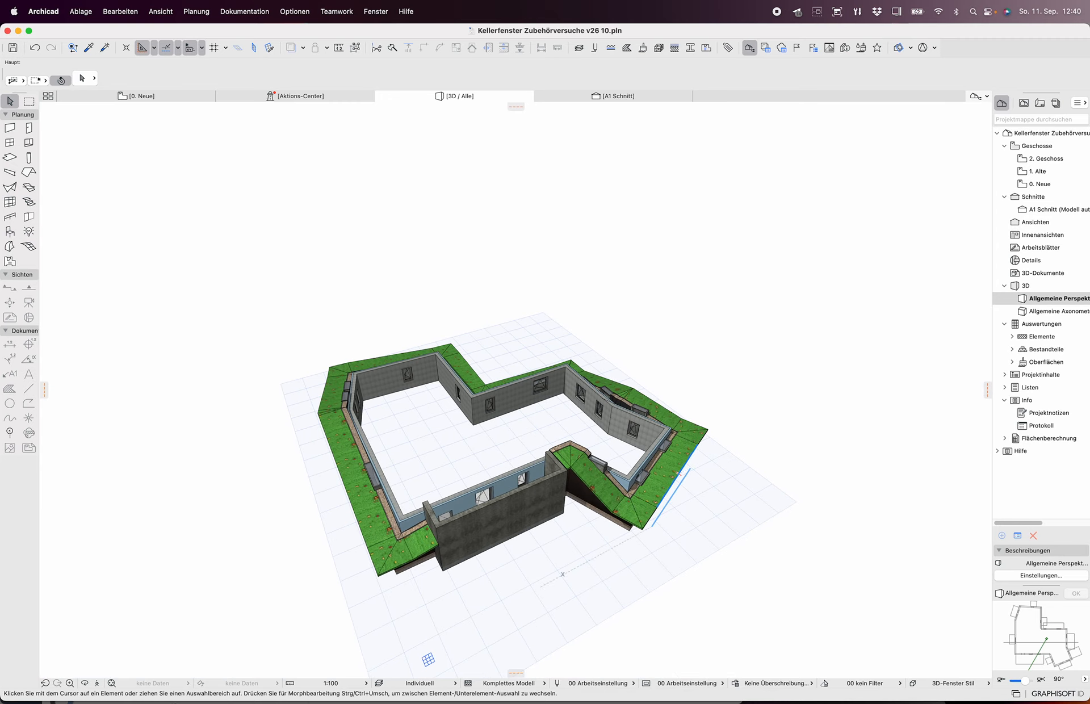
- Select all light-shaft terrain objects in the model and delete them
left_click(10, 231)
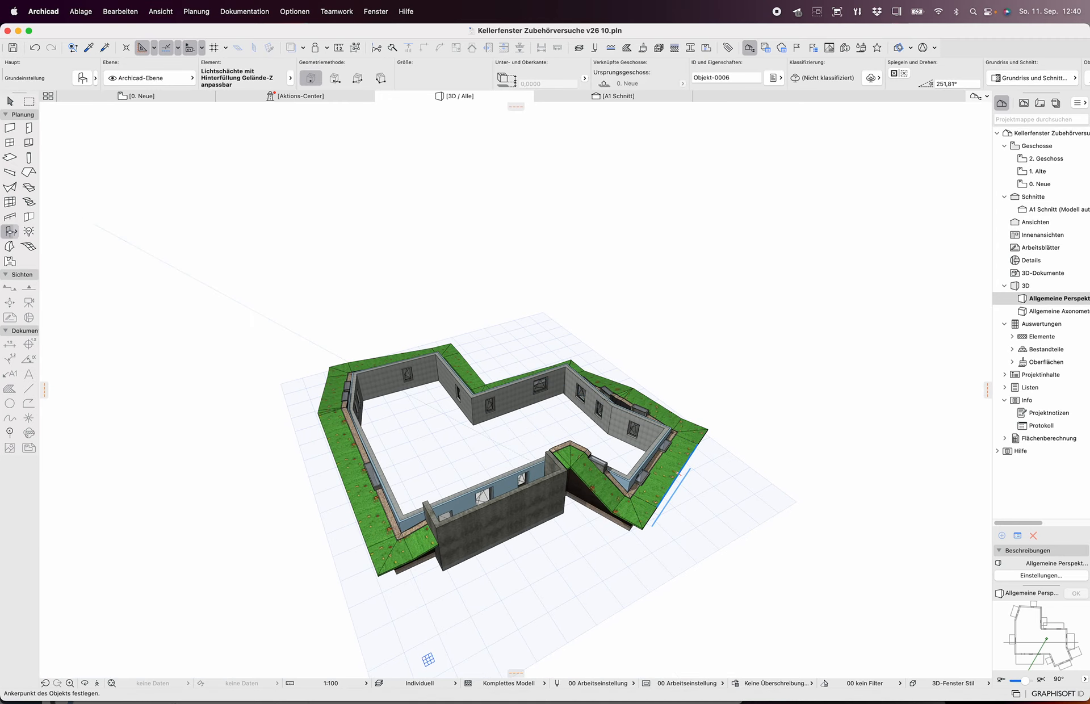
key("super+a")
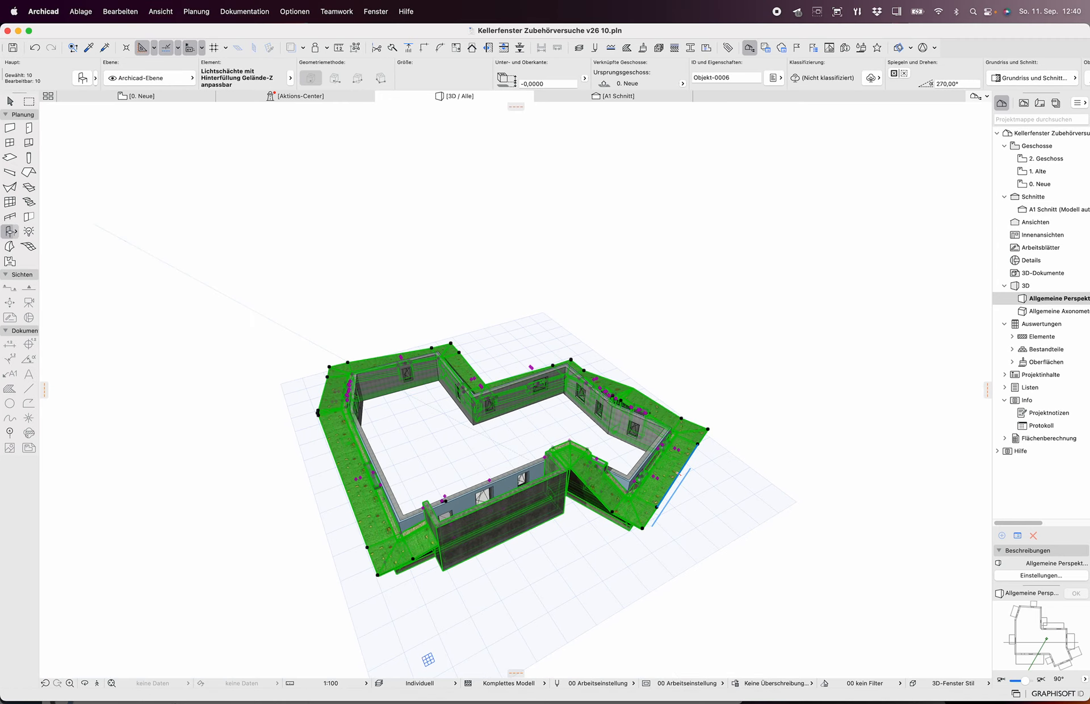
key("Delete")
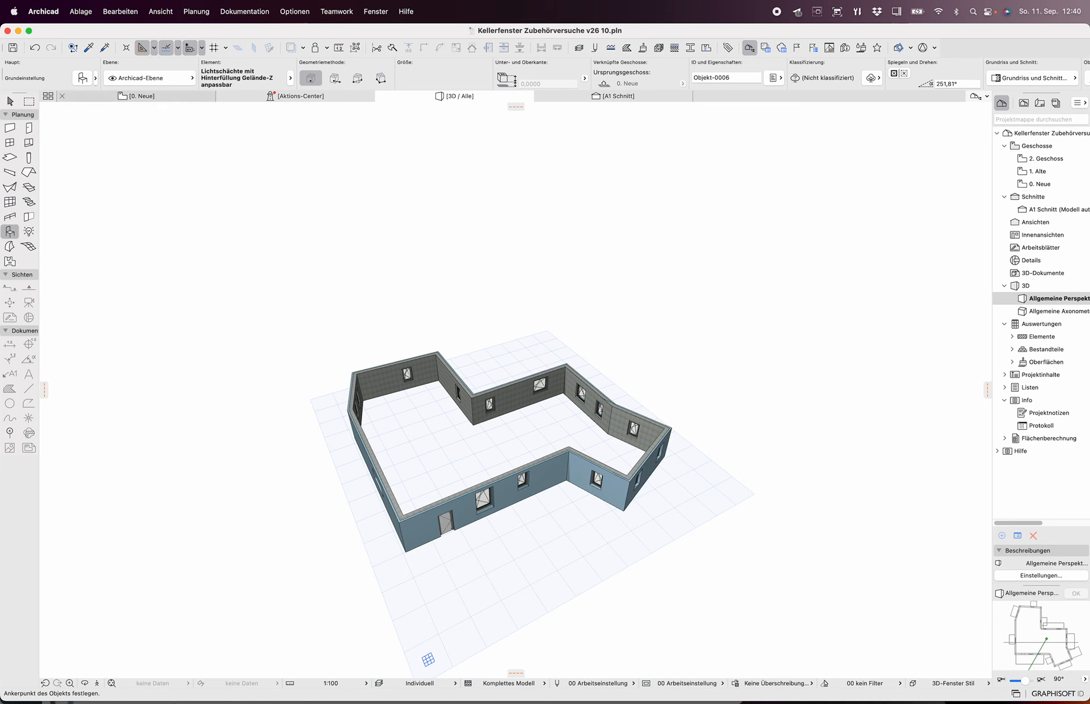
- Show the 0. Neue floor plan, activate the Wall tool and remove the Name criterion from the Find & Select criteria
left_click(139, 96)
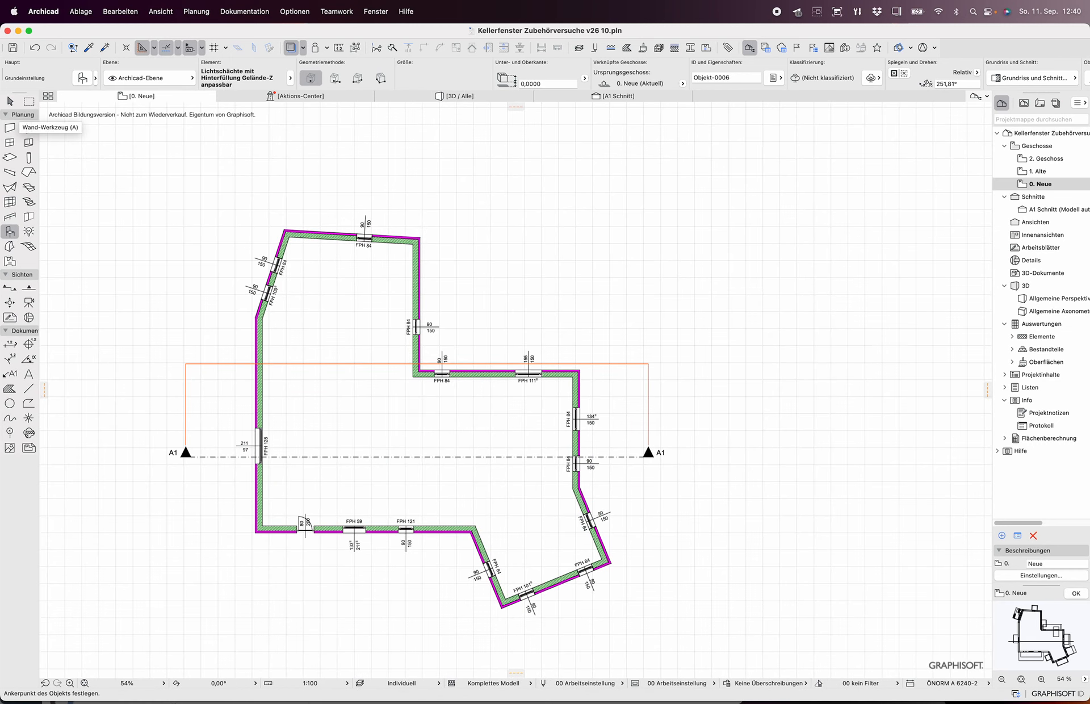
left_click(10, 127)
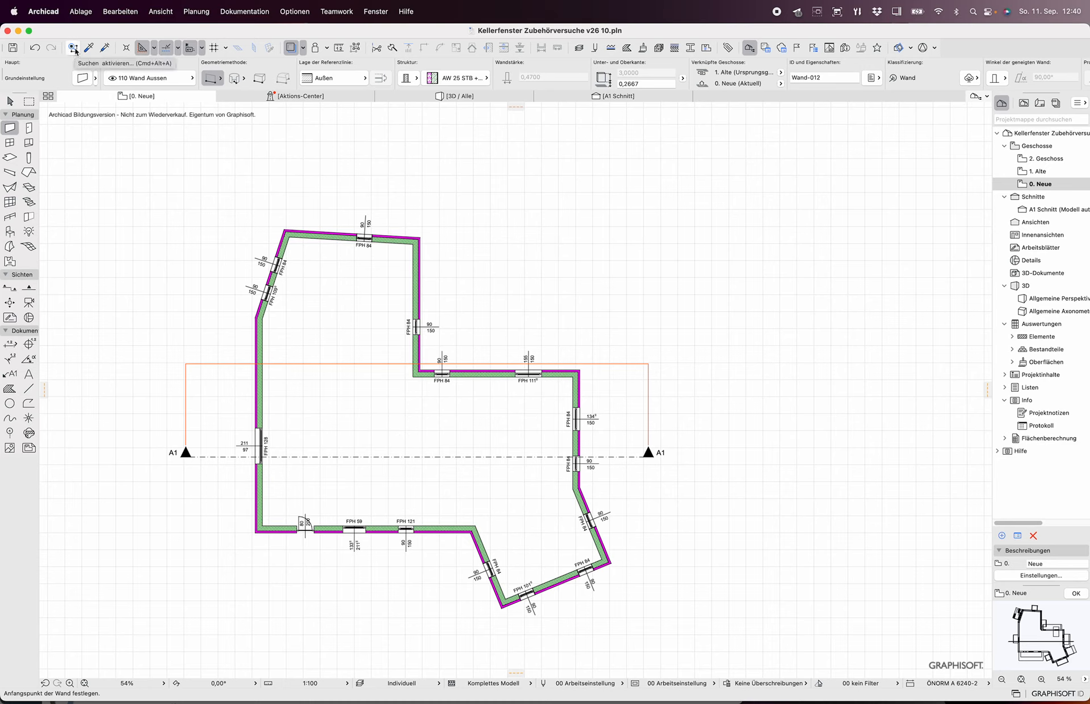
left_click(74, 47)
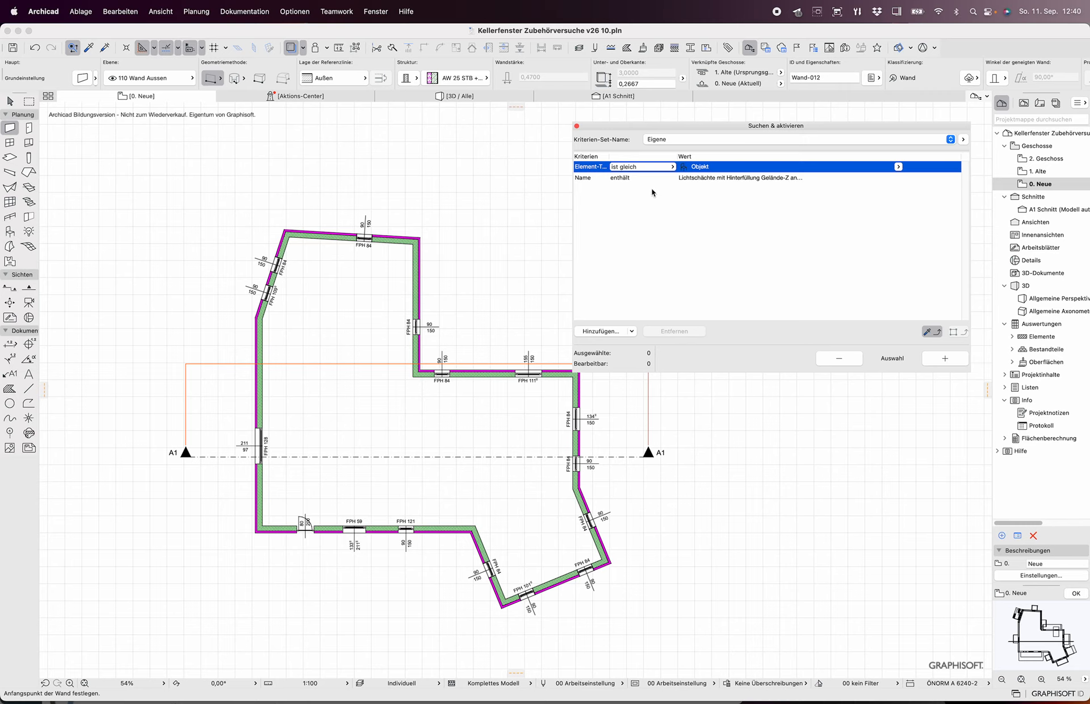
left_click(716, 179)
left_click(701, 331)
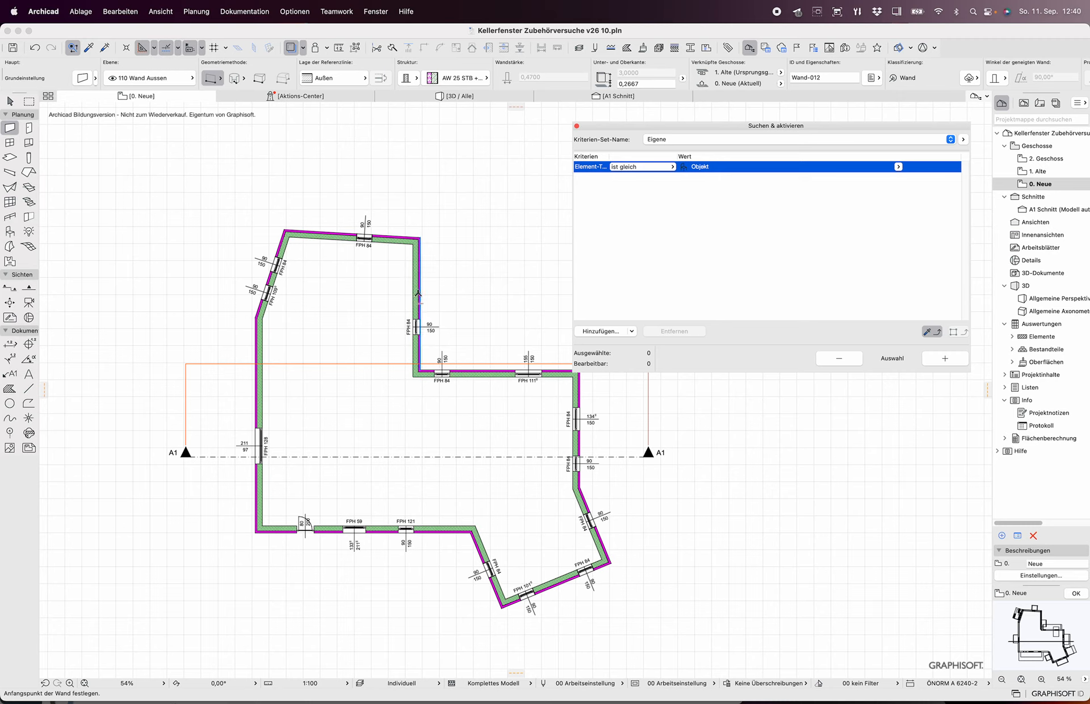
left_click(420, 290)
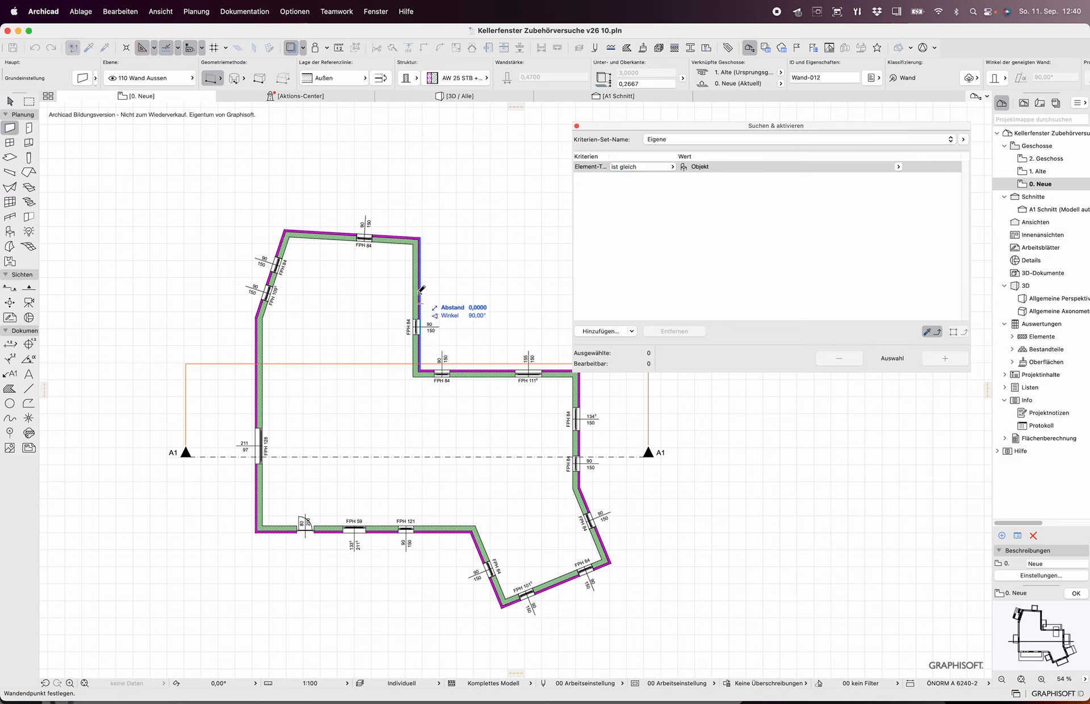
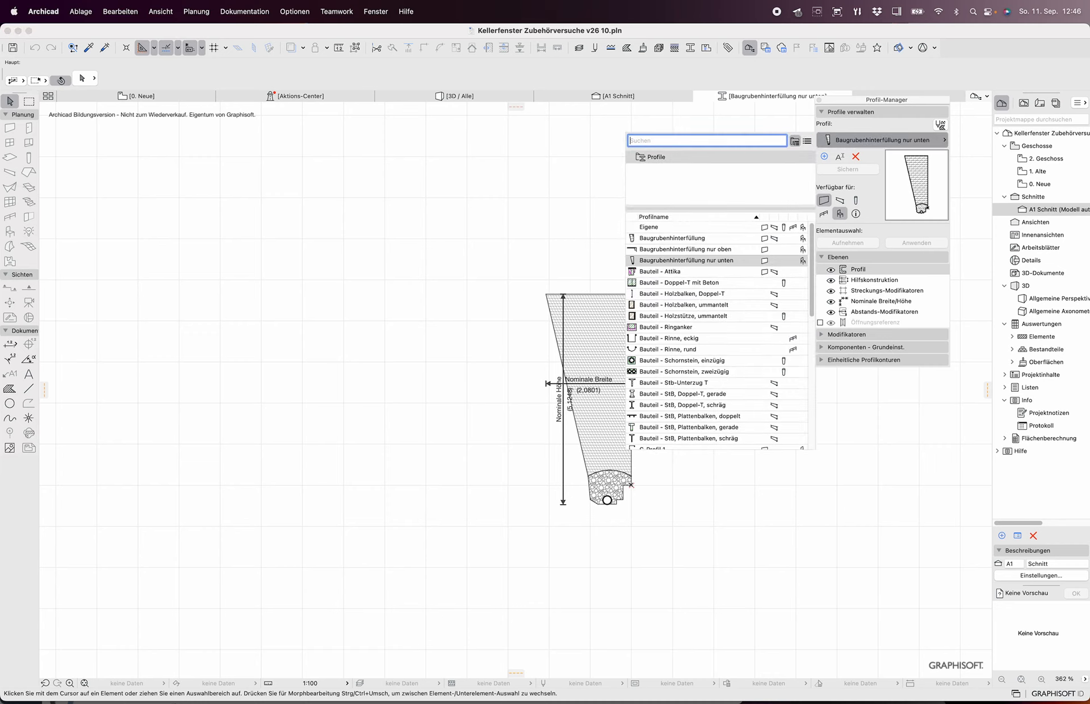
- Review the profiles Baugrubenhinterfüllung nur oben and Baugrubenhinterfüllung nur unten in the Profile Manager, and close it
left_click(686, 249)
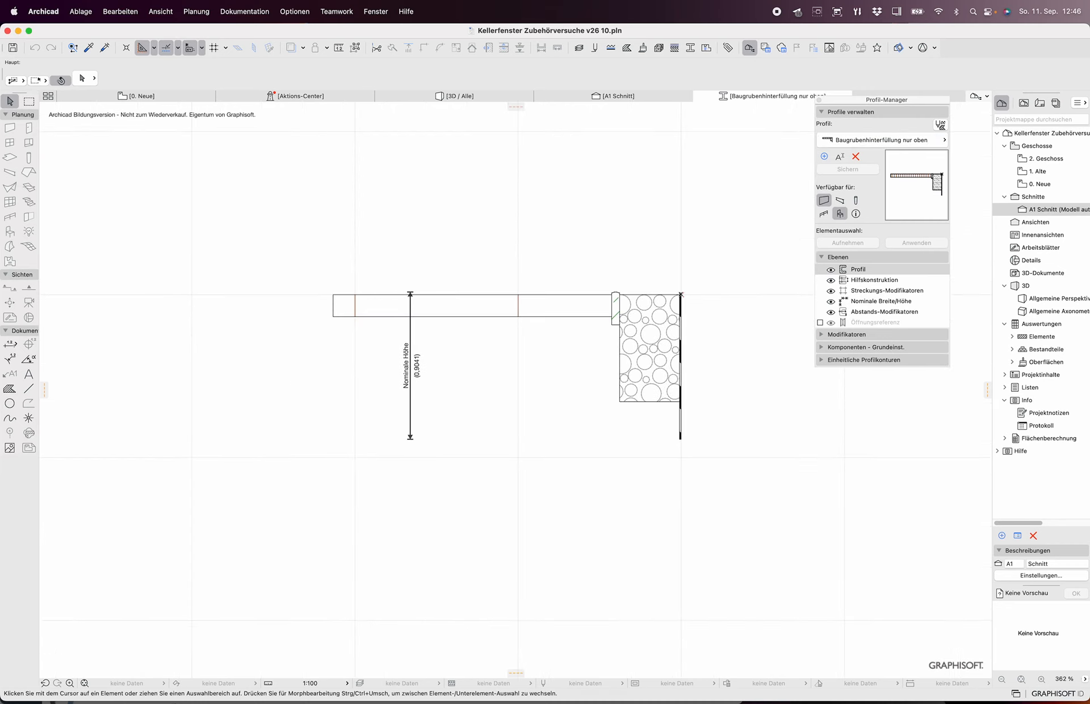
left_click(882, 140)
left_click(698, 271)
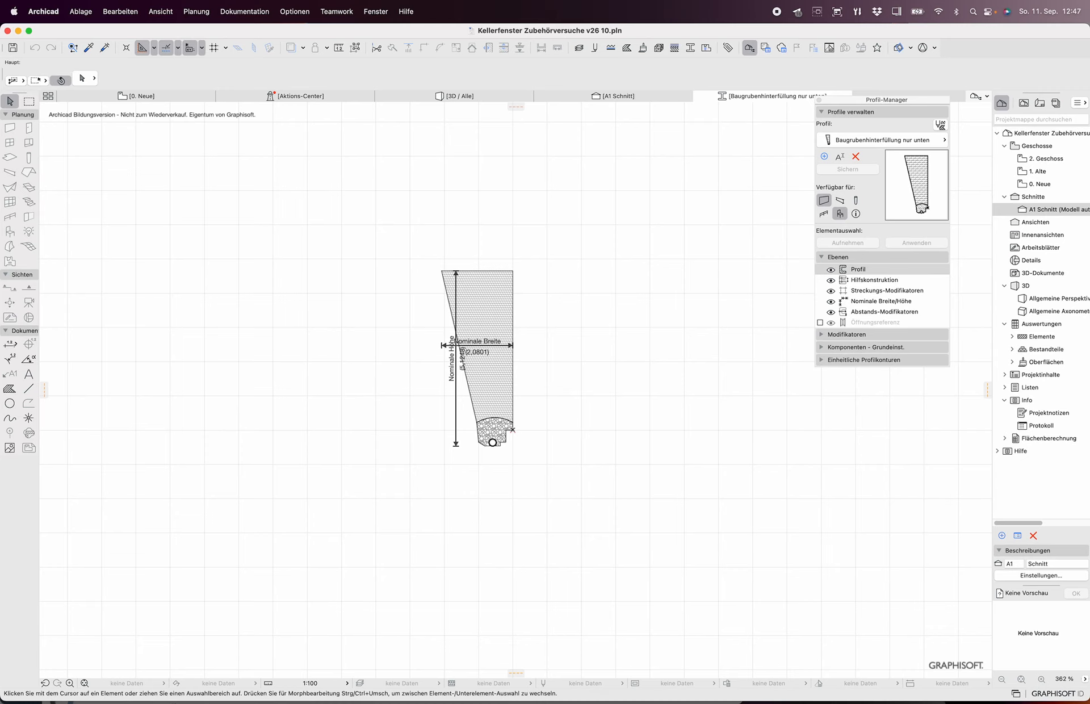
left_click(882, 140)
left_click(681, 239)
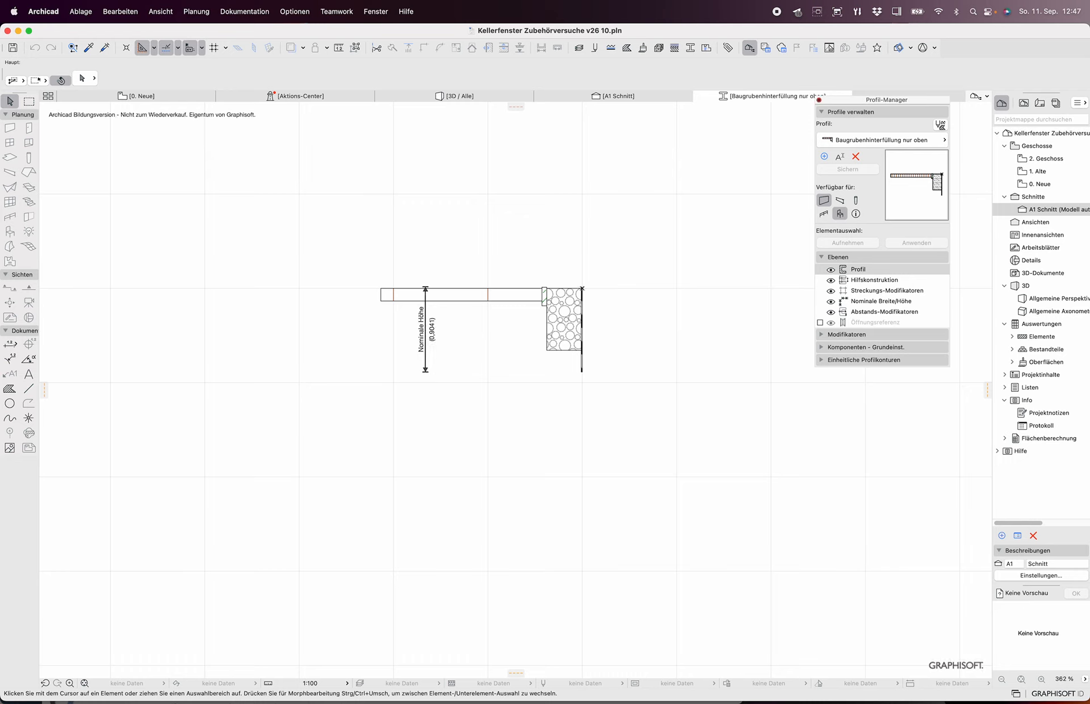
left_click(818, 100)
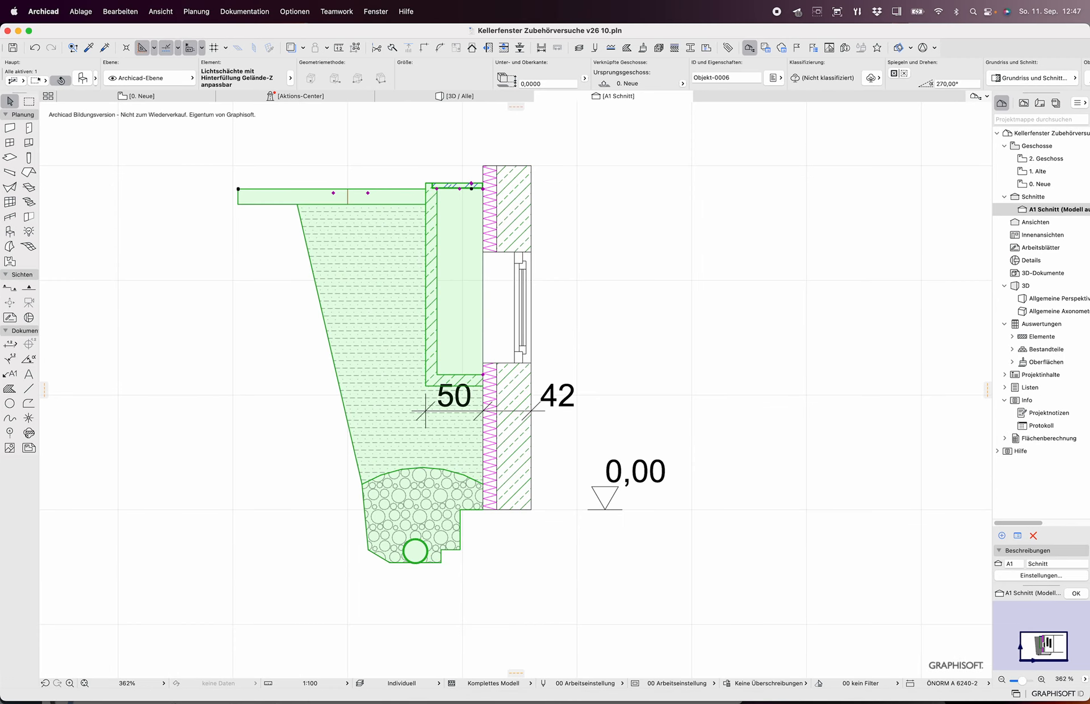
- Examine the light shafts with backfill at both outer walls in section A1, selecting the one beside the storey marks
scroll(285, 347, "down", 10)
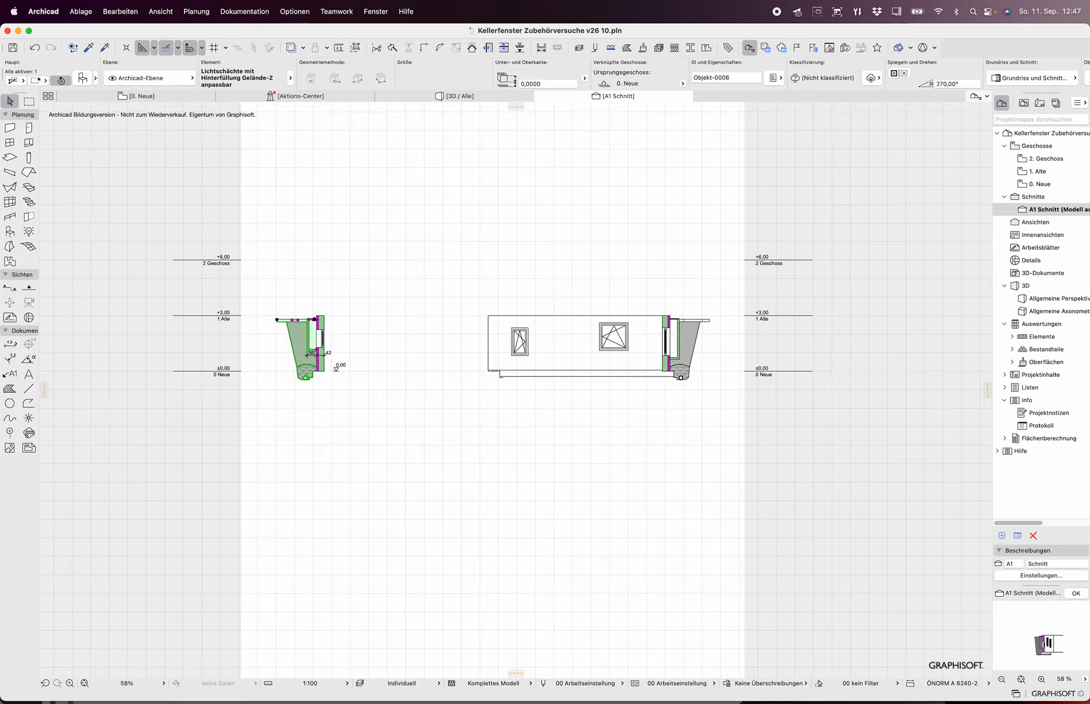
scroll(684, 336, "up", 12)
scroll(675, 343, "down", 6)
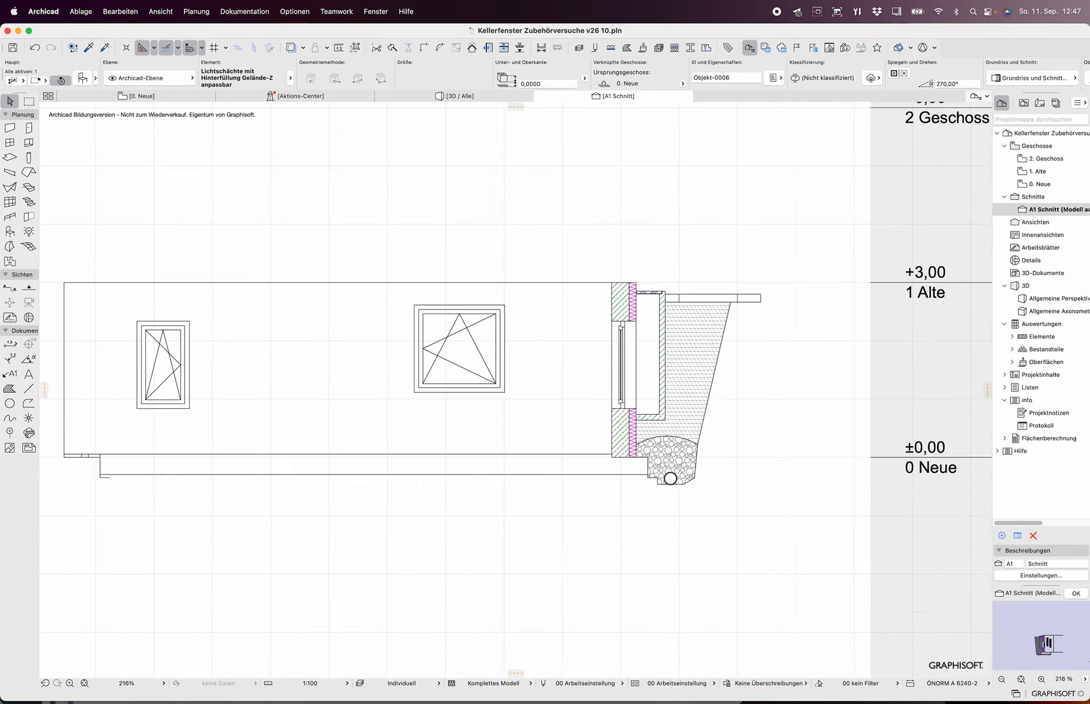
left_click(675, 345)
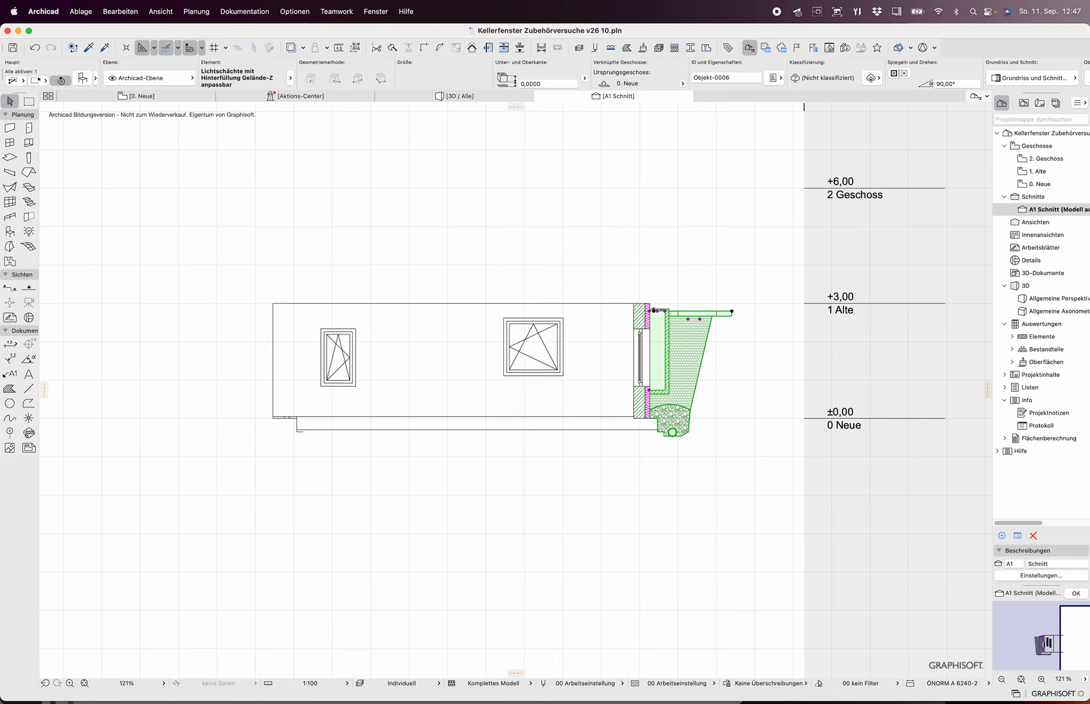
scroll(291, 407, "down", 5)
middle_click_drag(291, 407, 545, 433)
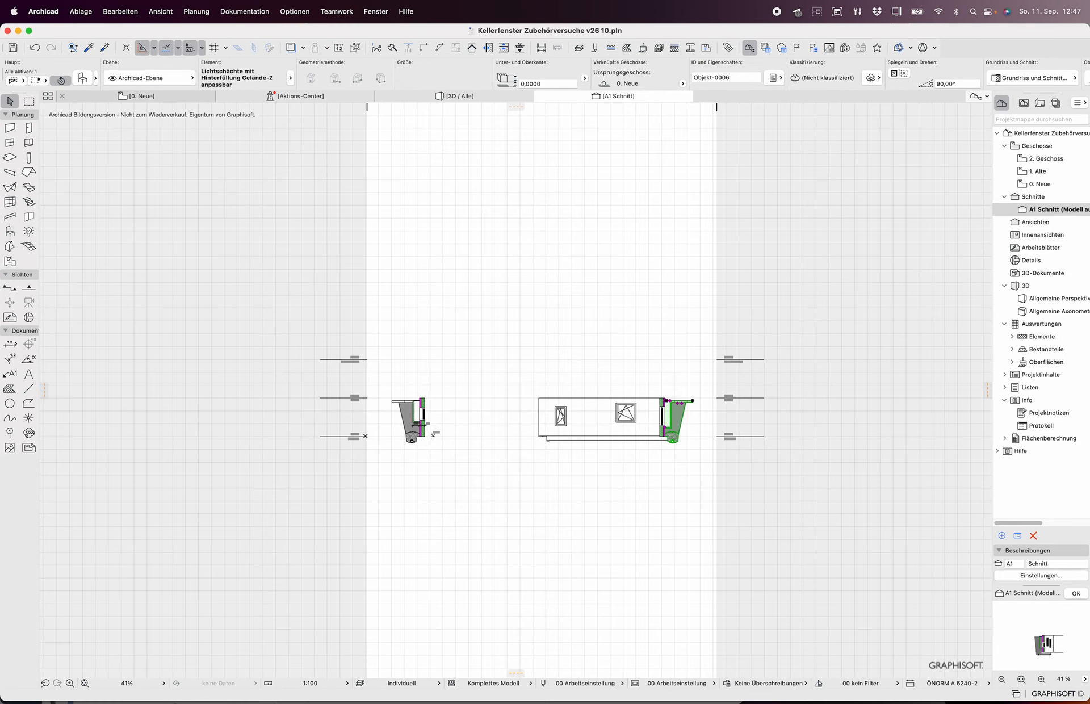
- Return through the 0. Neue floor plan to the 3D model and display the Baugrubenhinterfüllungsprofil settings of the selected light-shaft objects
left_click(139, 96)
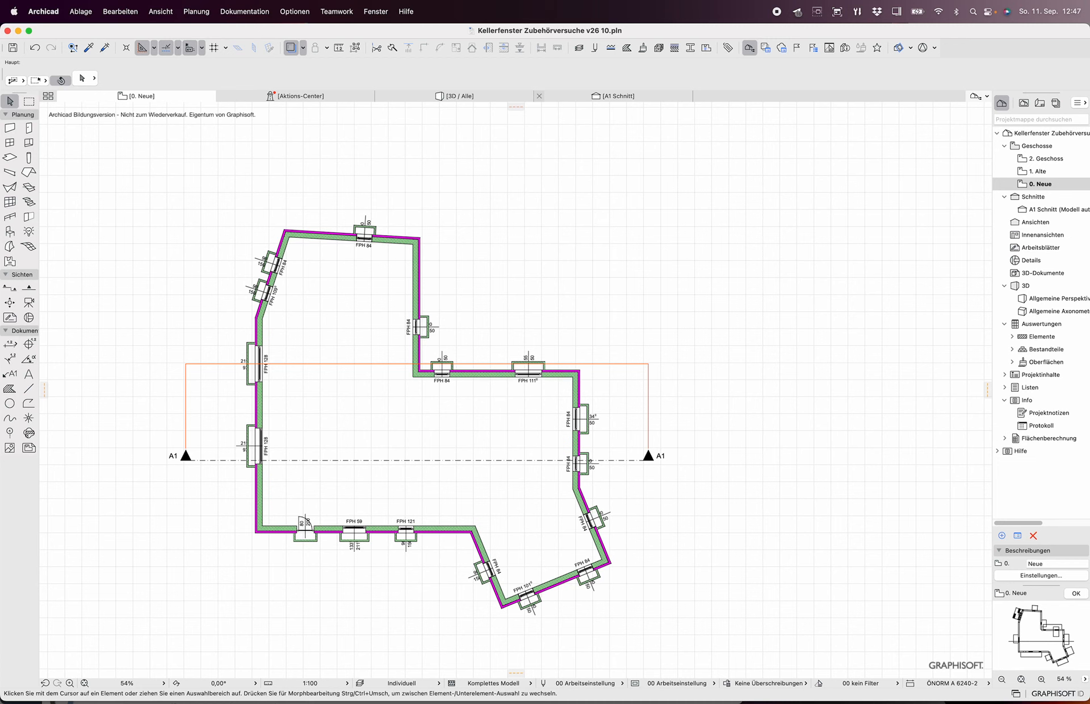
left_click(454, 96)
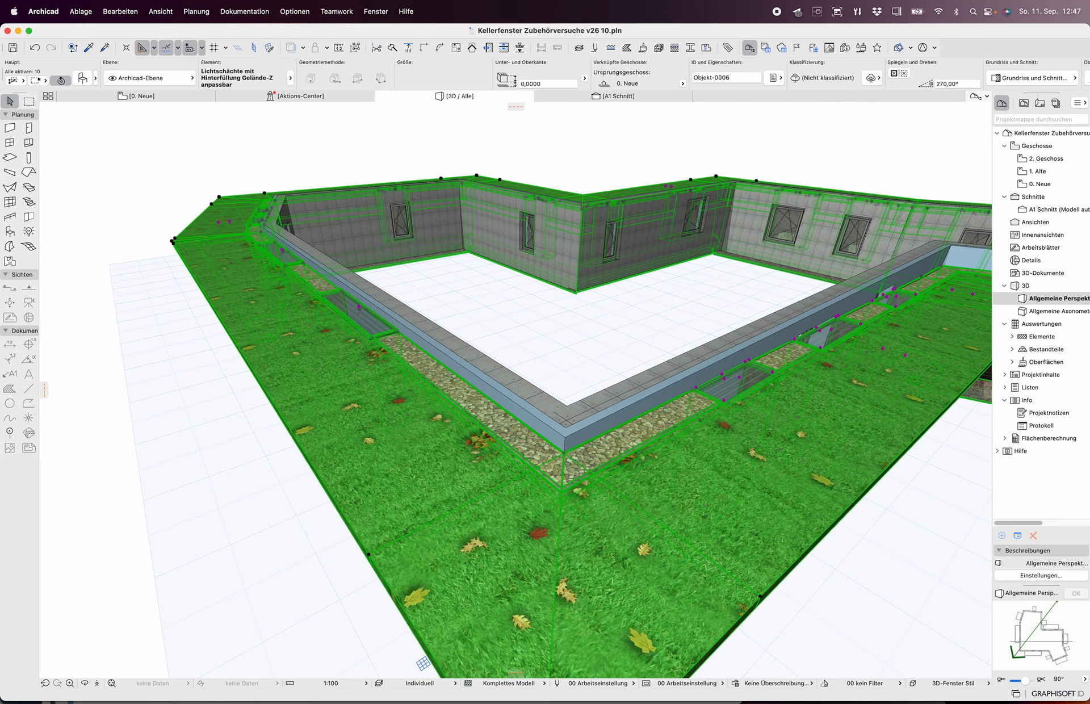
key("super+t")
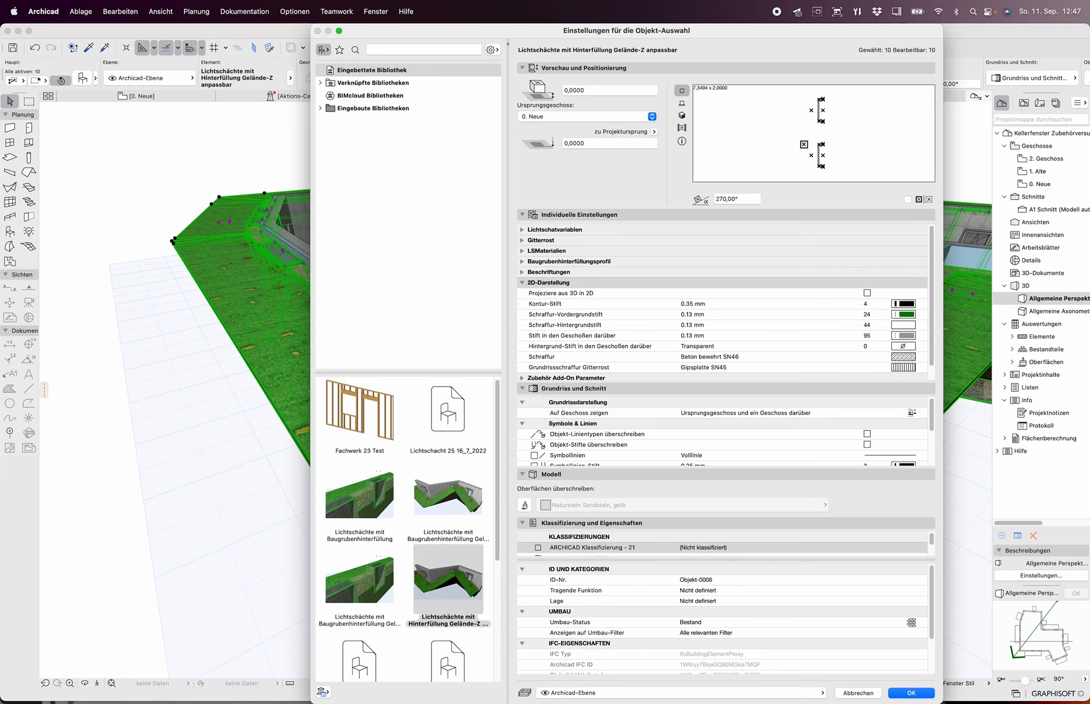
left_click(522, 283)
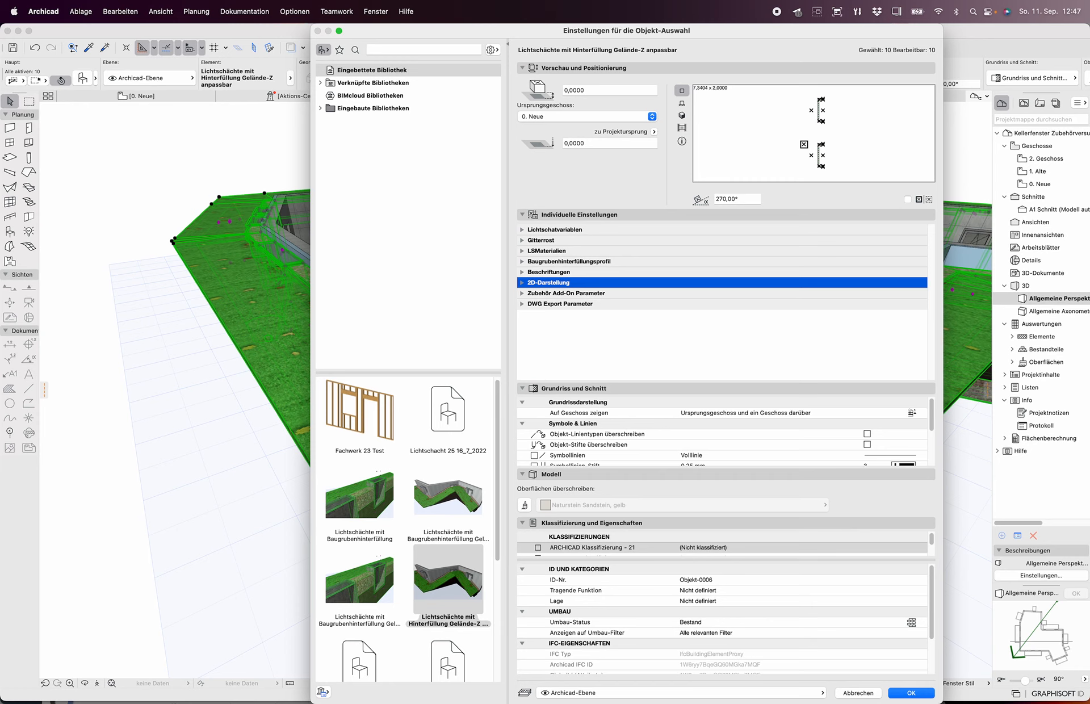
left_click(522, 261)
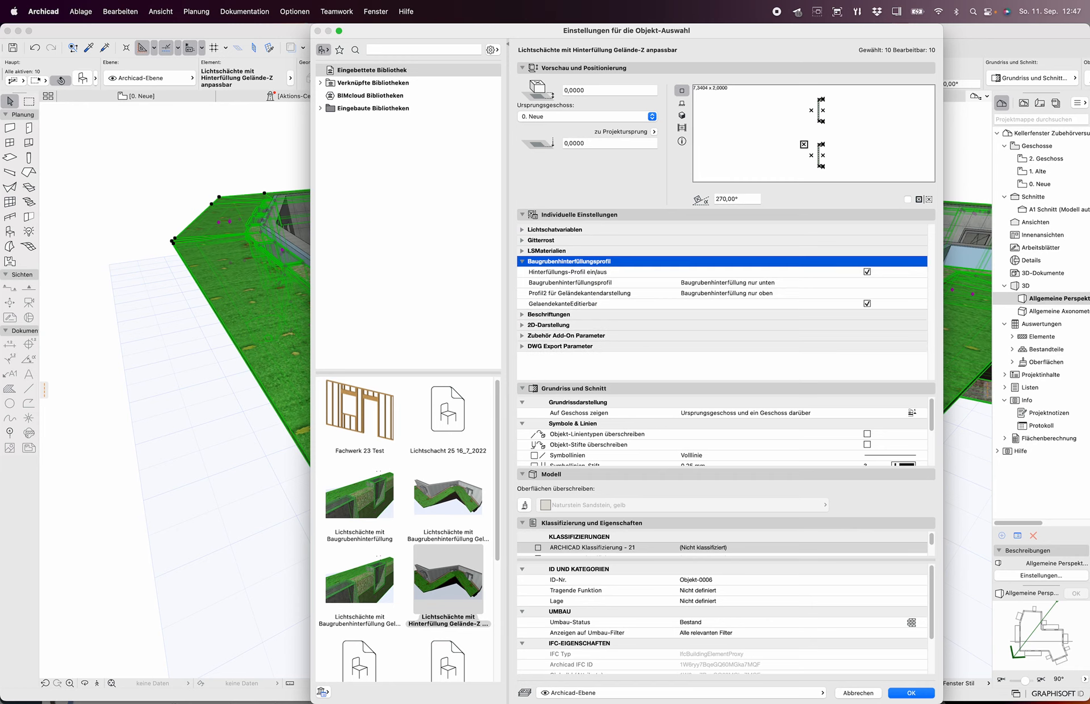
- Turn off the Hinterfüllungs-Profil ein/aus option for the selected light shafts and inspect their bare concrete boxes along the walls in 3D
left_click(682, 115)
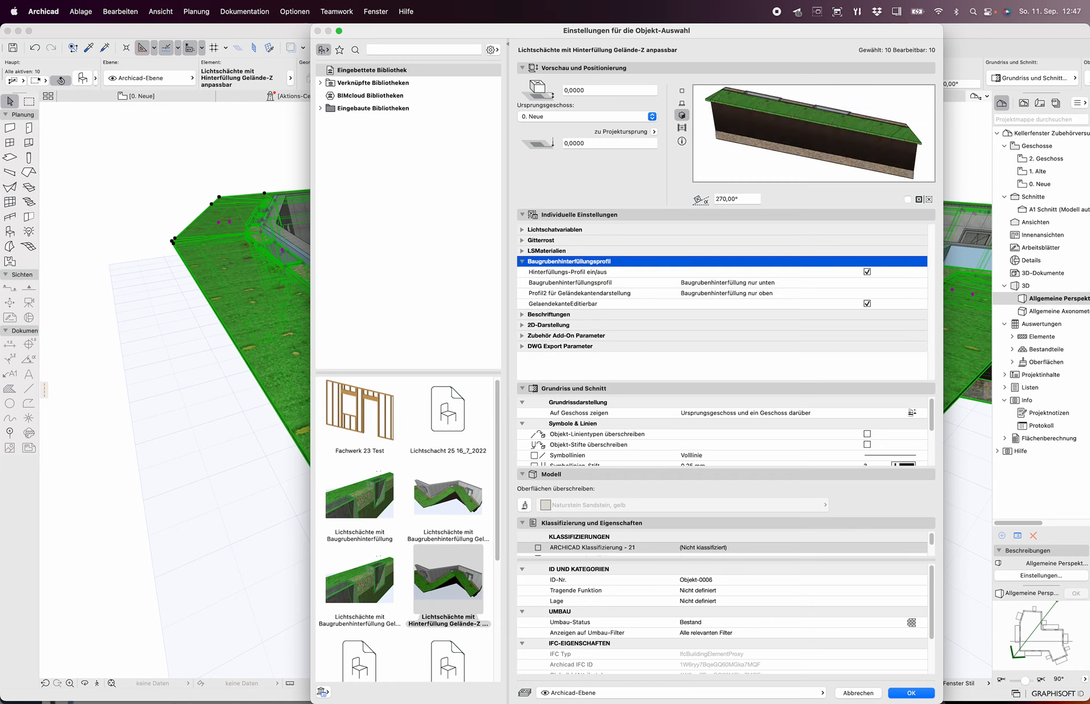
left_click(867, 272)
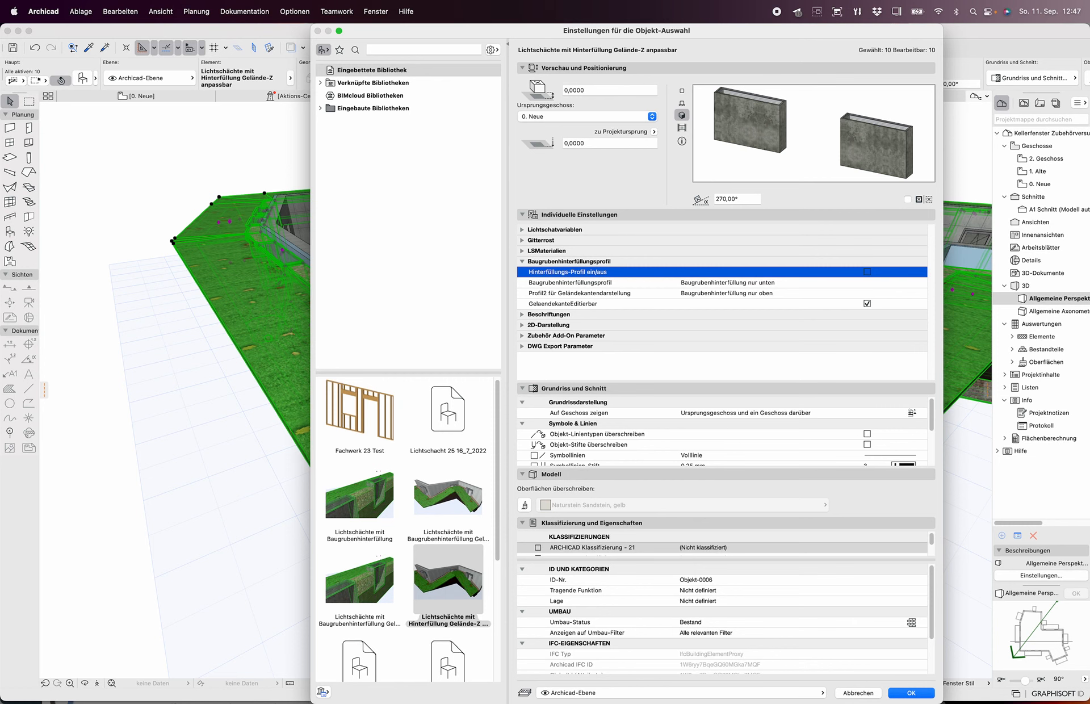
key("Return")
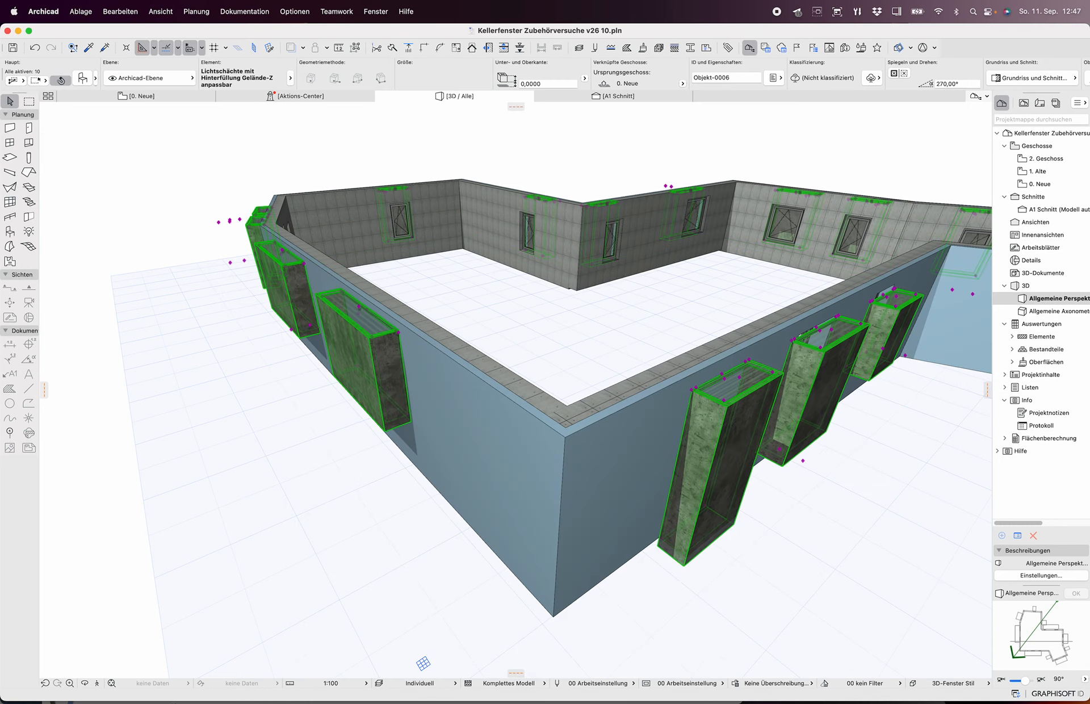
middle_click_drag(511, 420, 607, 352, "shift")
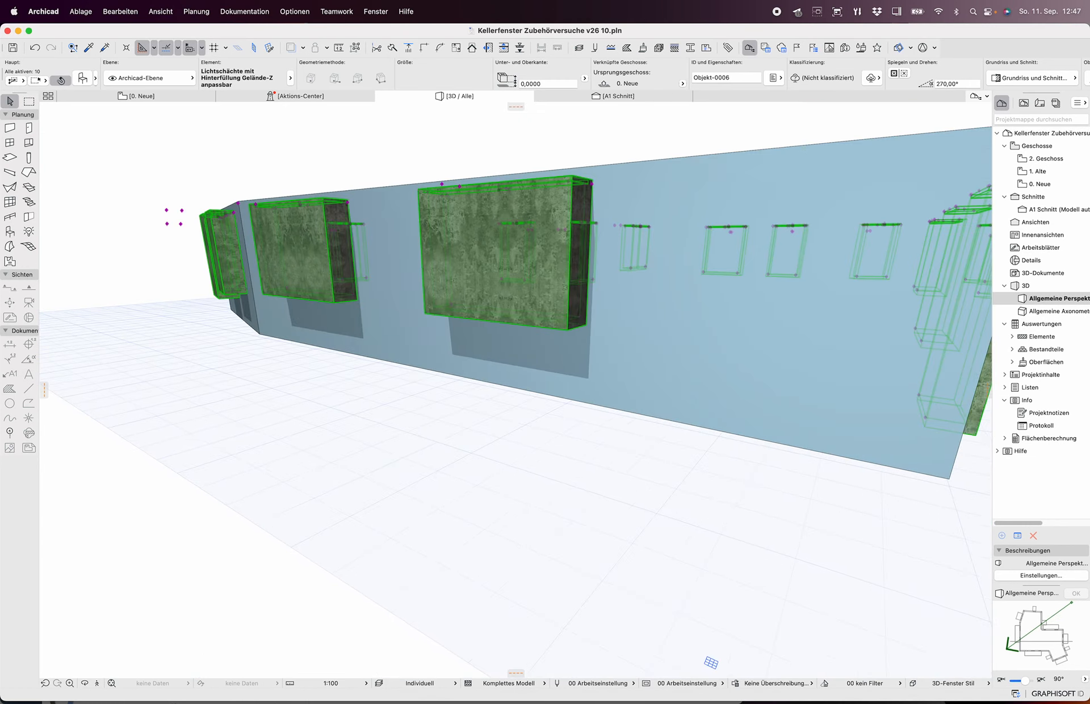
middle_click_drag(711, 663, 663, 661, "shift")
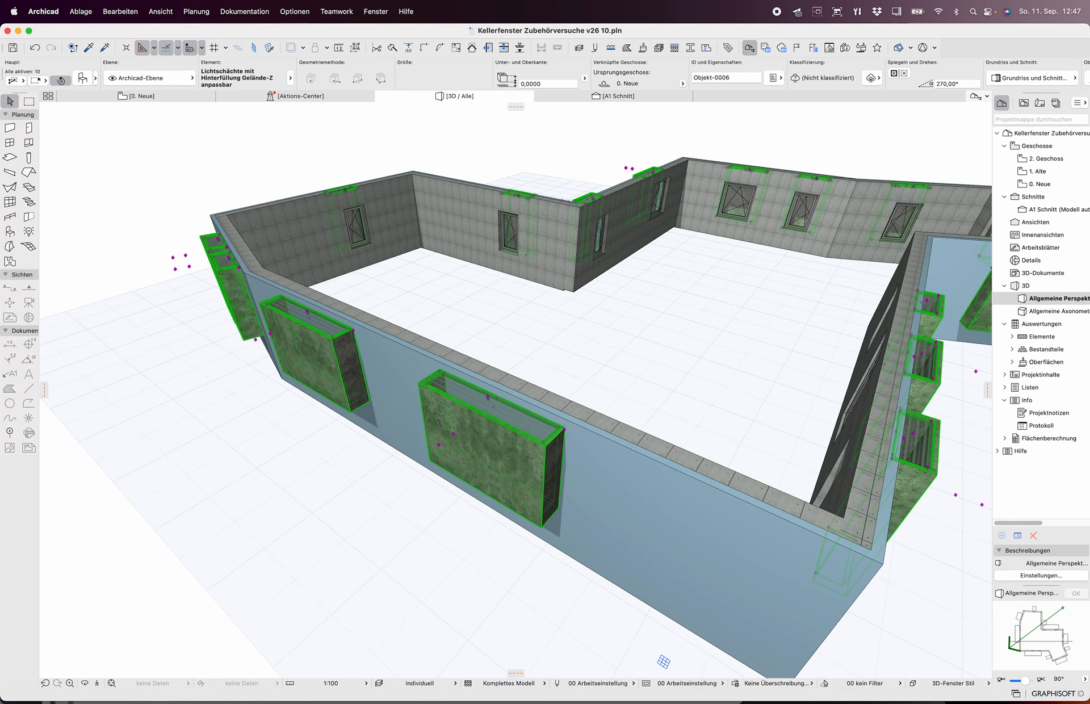
- Turn the Hinterfüllungs-Profil ein/aus option back on for the selected light shafts
key("super+t")
left_click(867, 271)
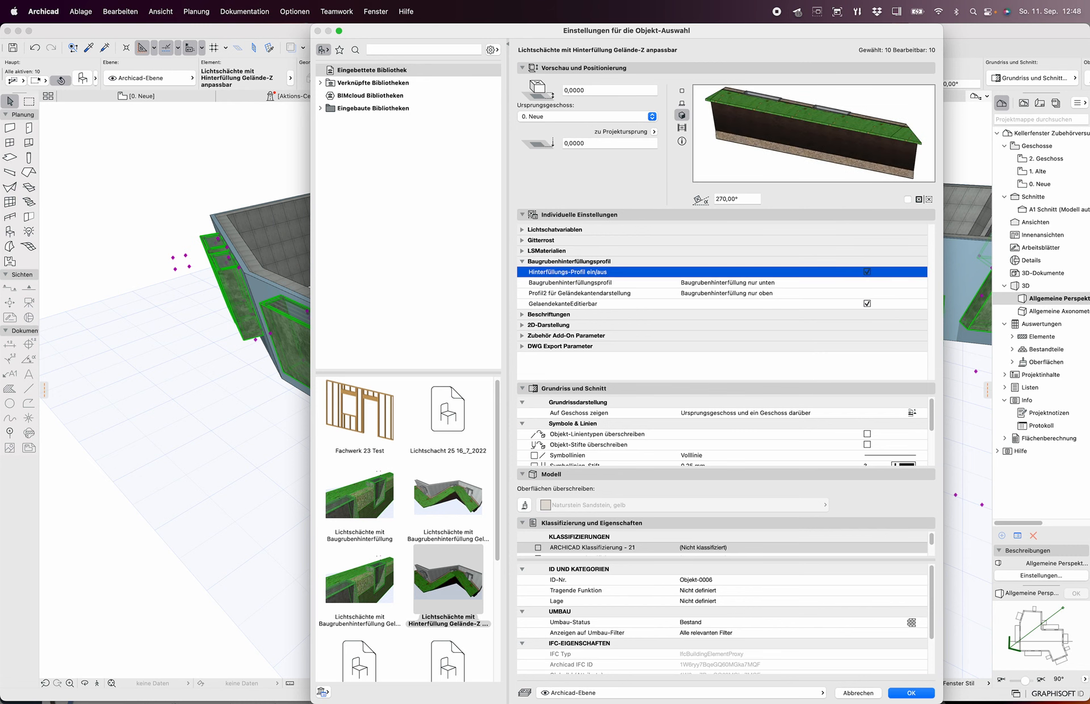
left_click(522, 262)
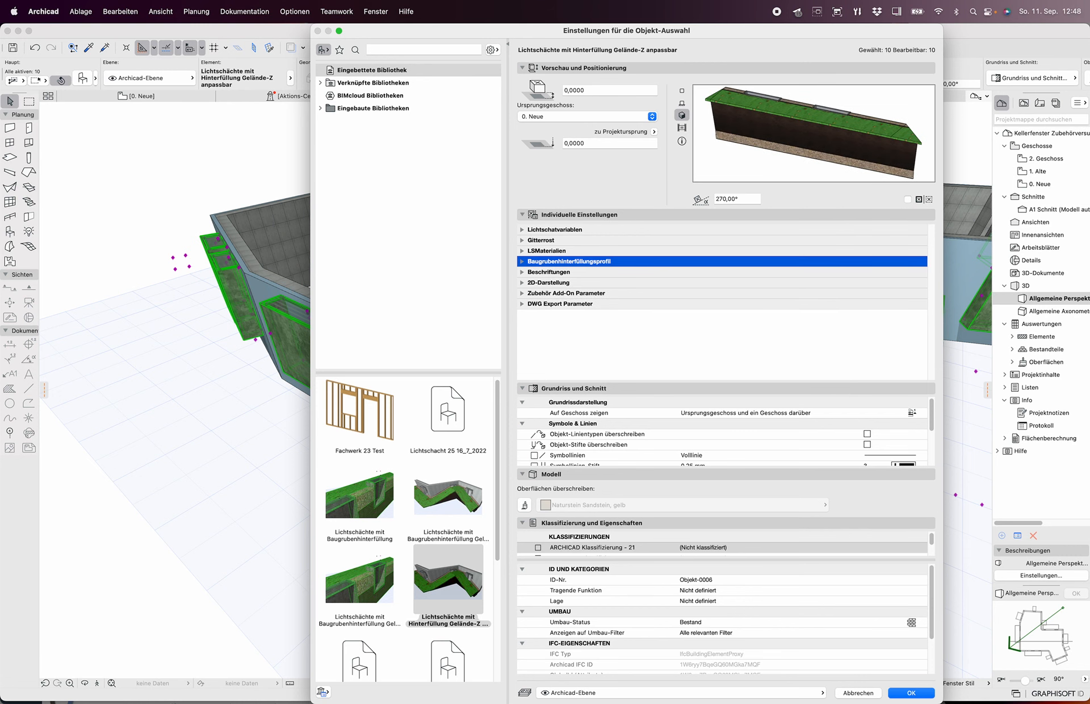
key("Return")
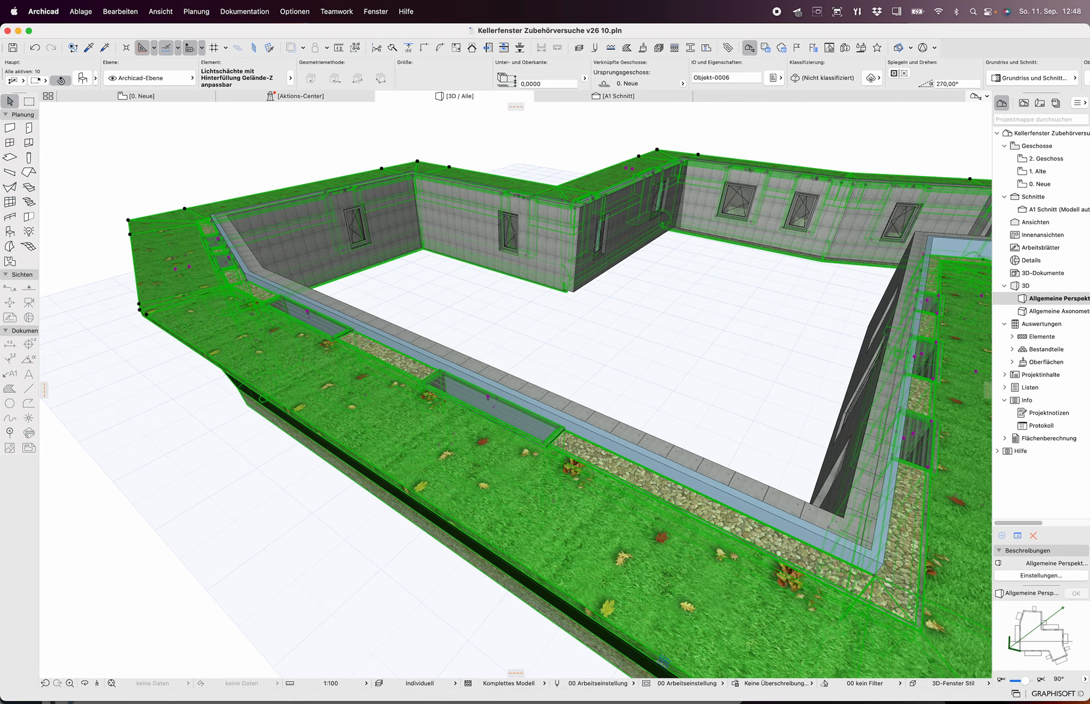
- Select all objects in the 0. Neue floor plan and enable Einfache Maße hinschreiben in their Beschriftungen settings
left_click(139, 96)
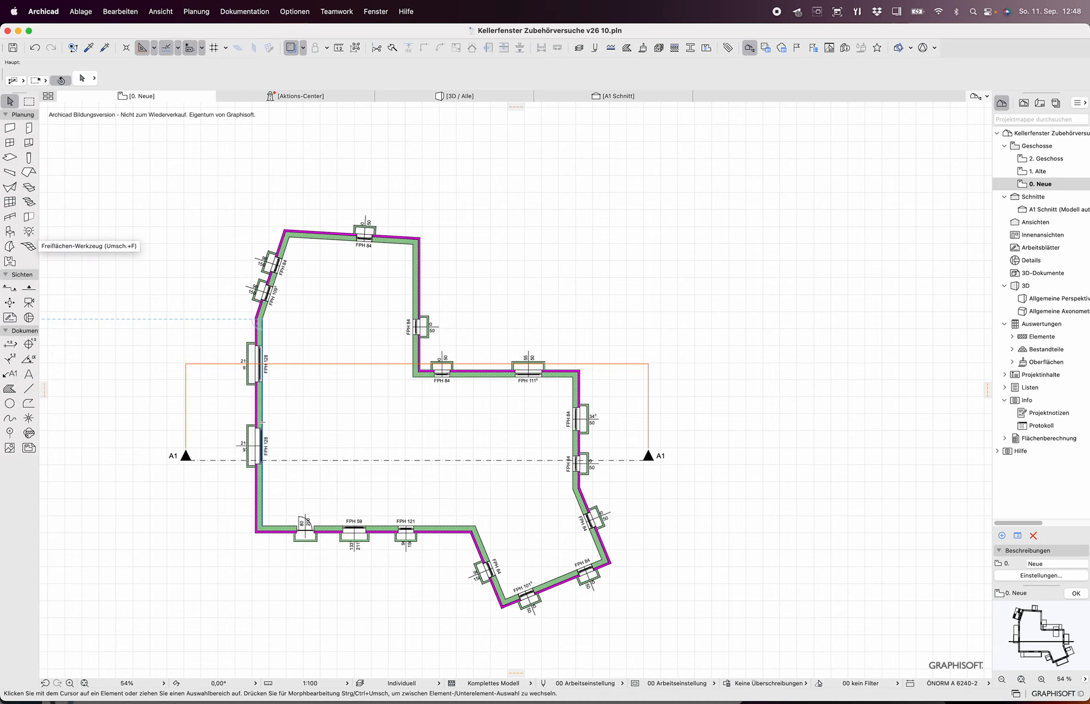
left_click(10, 231)
key("super+a")
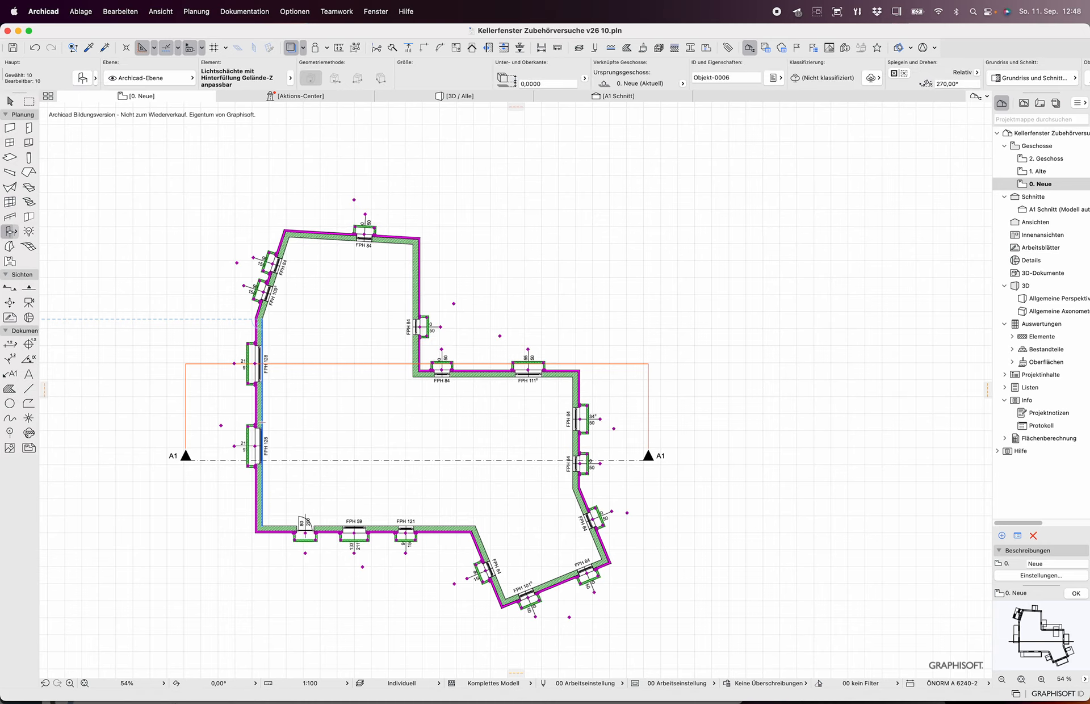
key("super+t")
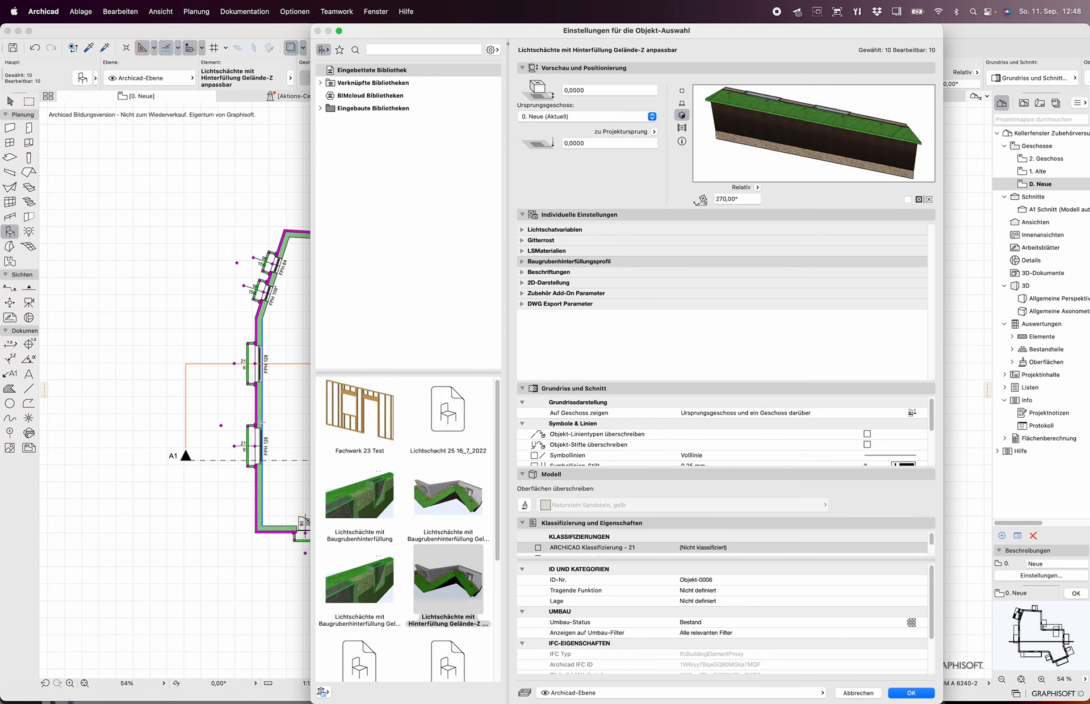
left_click(522, 271)
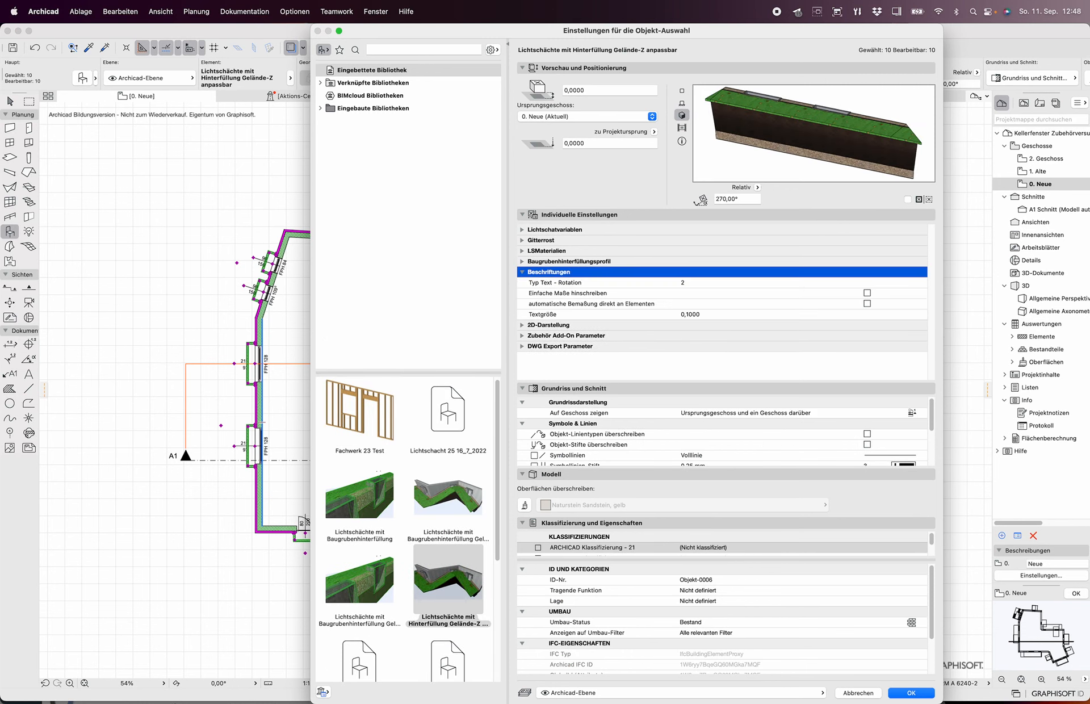
left_click(866, 292)
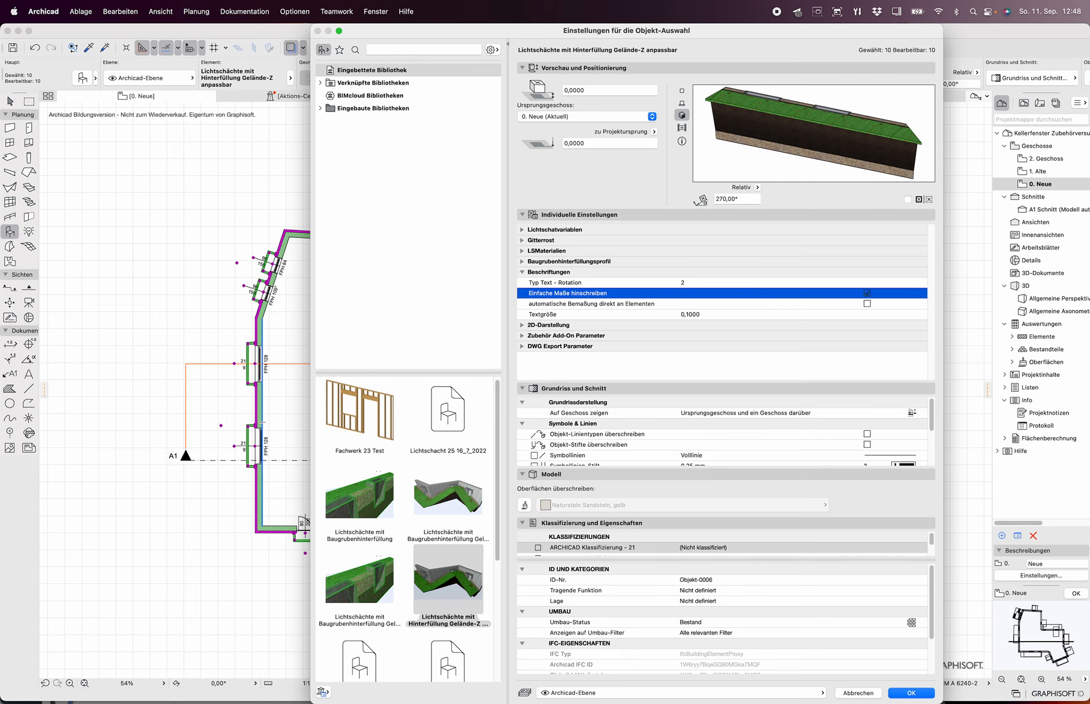
key("Return")
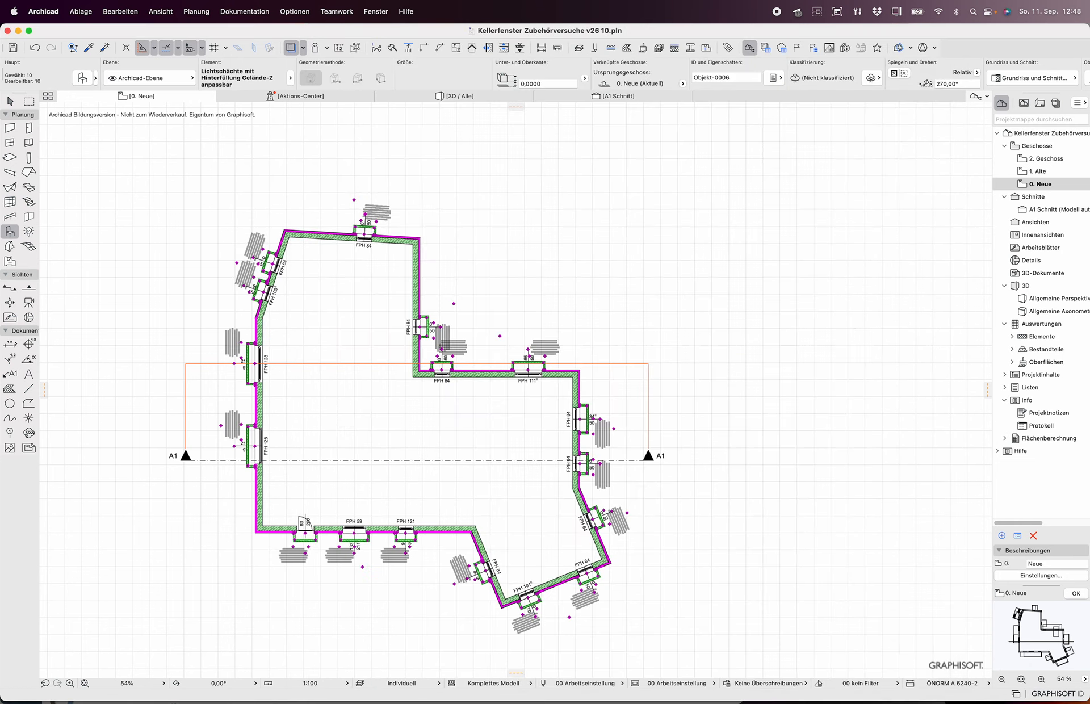
- Read the light-shaft dimension texts and try rotating the text of the upper shaft on the slanted wall through several angles
scroll(247, 263, "up", 8)
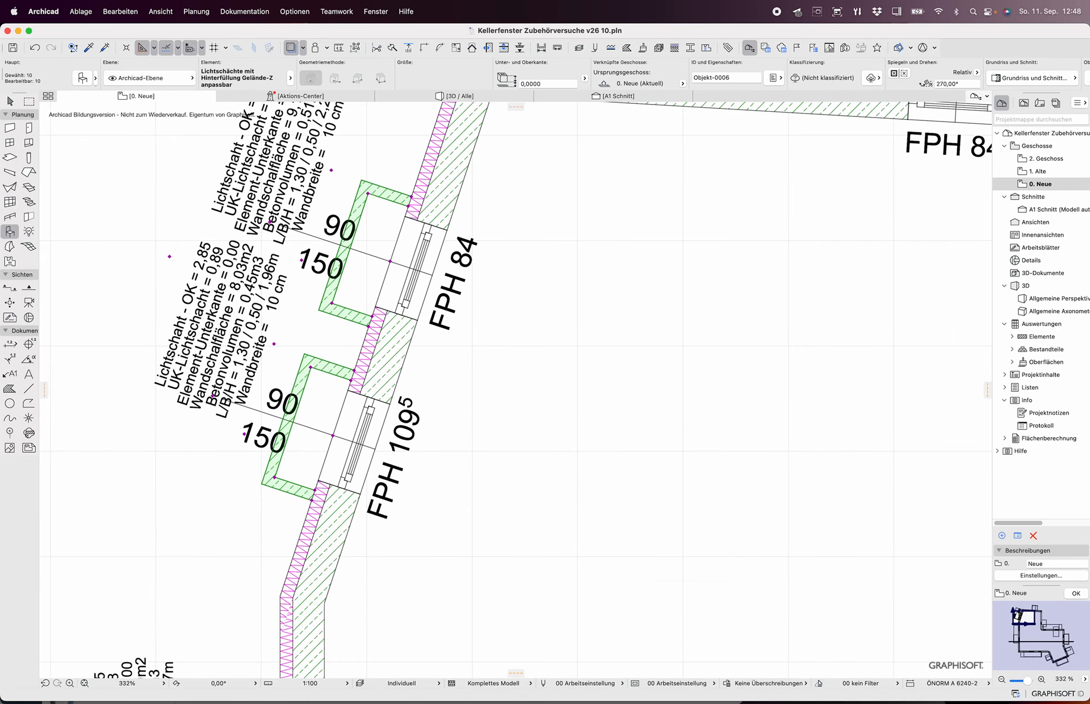
scroll(278, 262, "down", 1)
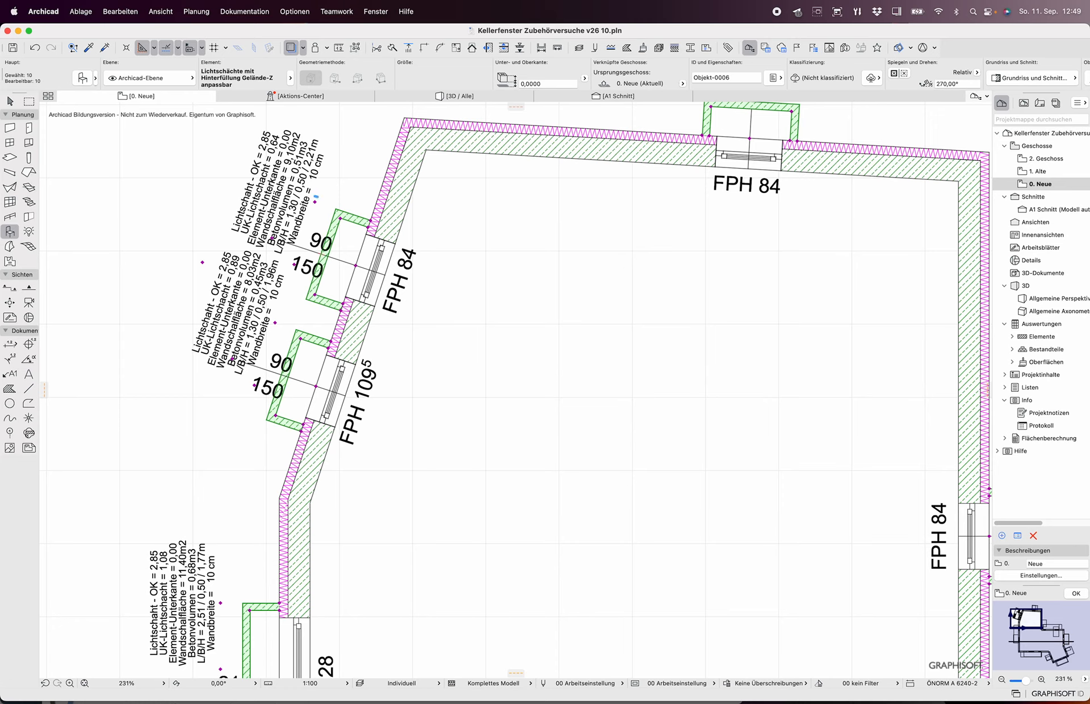
scroll(318, 221, "down", 3)
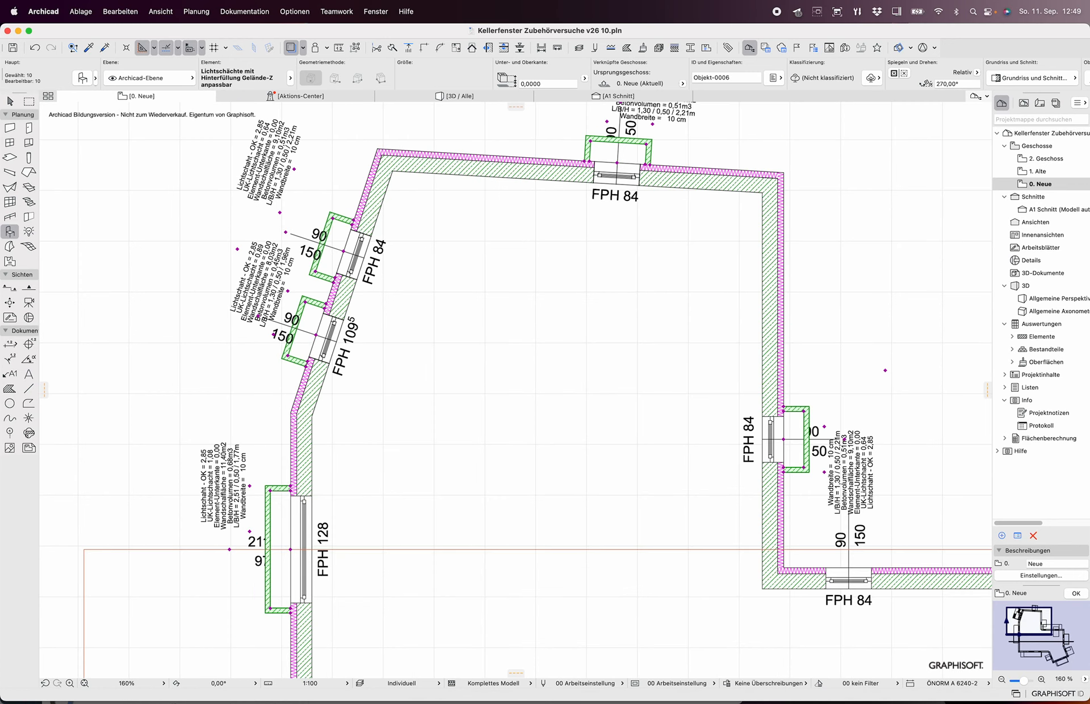
left_click(280, 213)
left_click(248, 169)
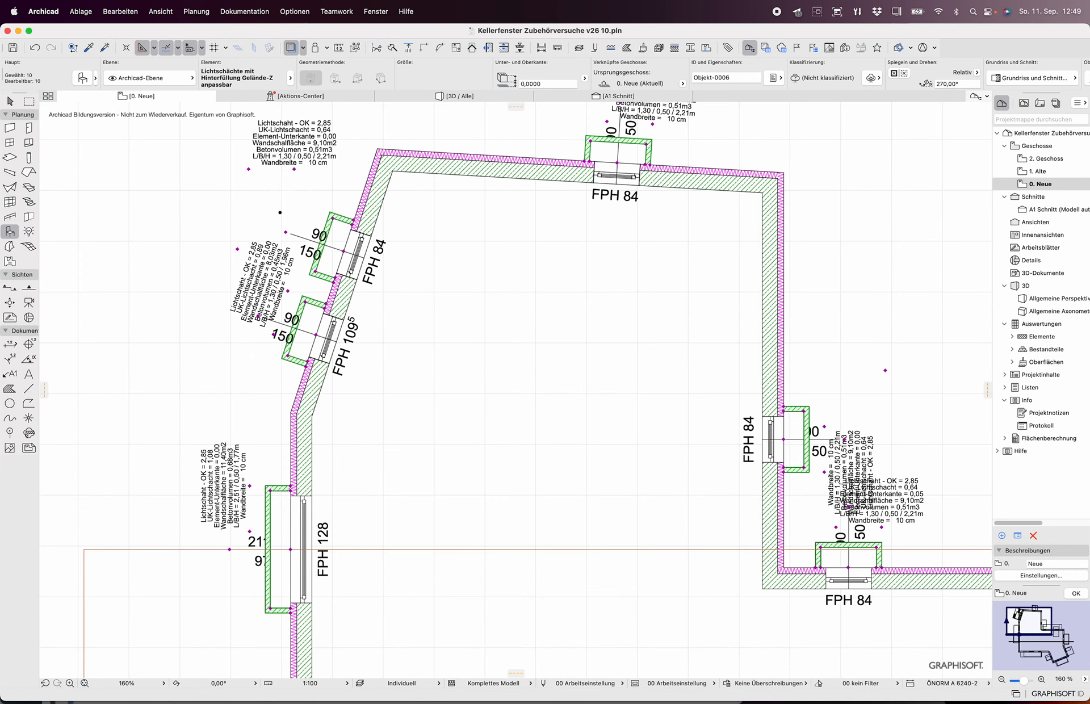
left_click(248, 169)
left_click(260, 138)
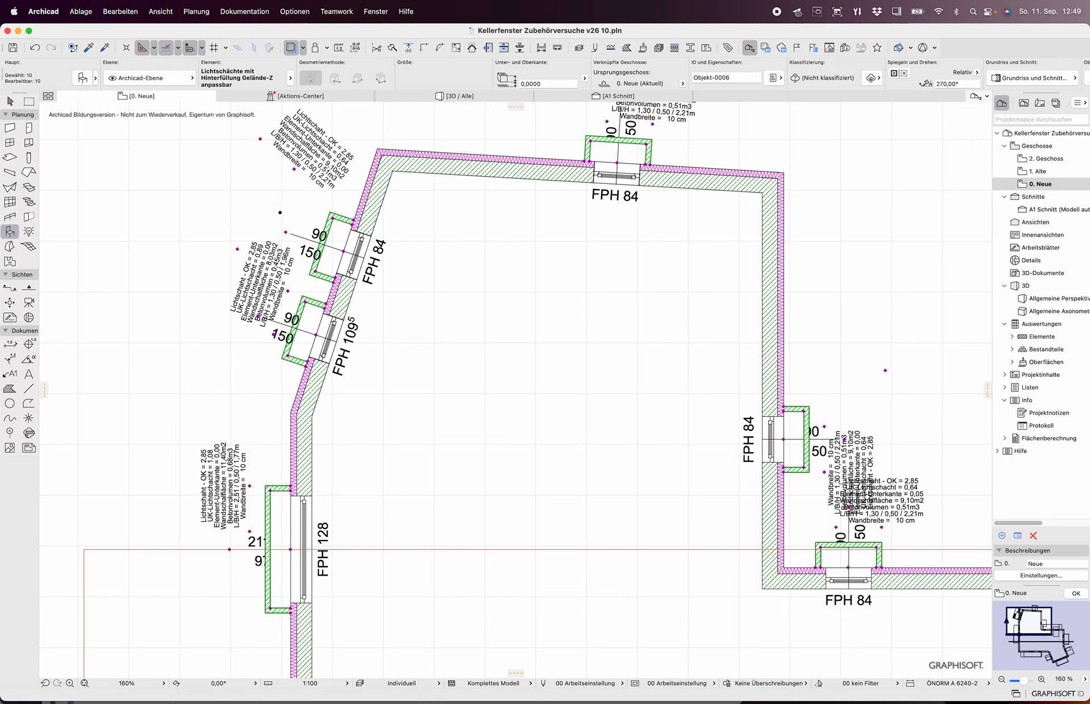
left_click(260, 139)
left_click(339, 160)
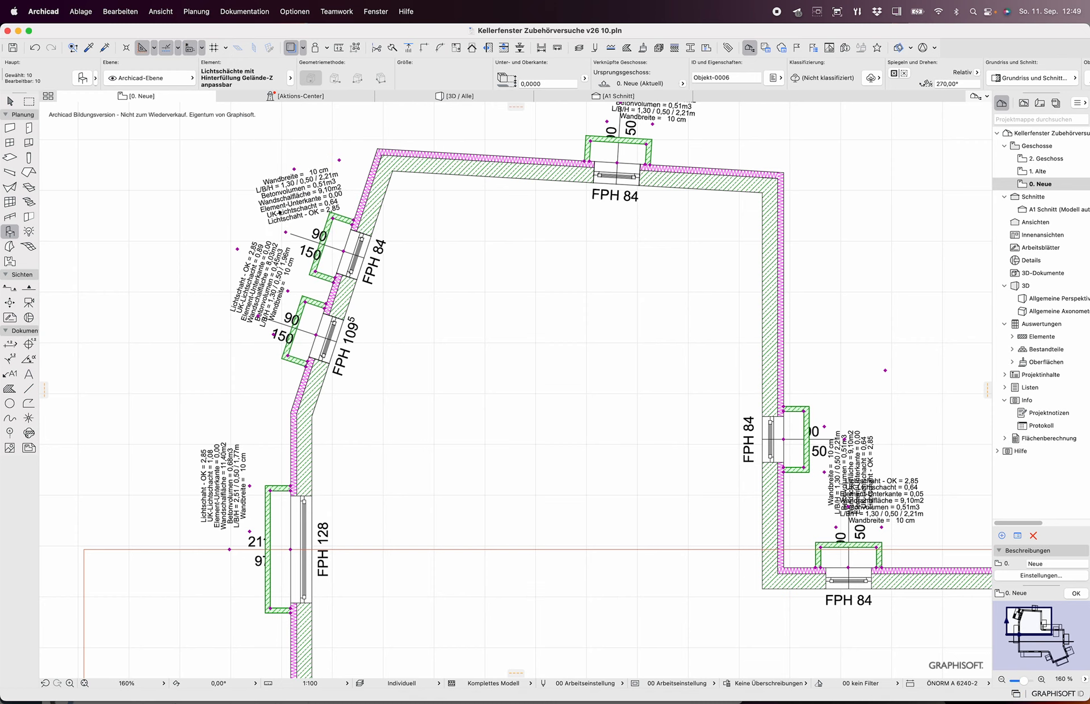
left_click(339, 160)
left_click(320, 132)
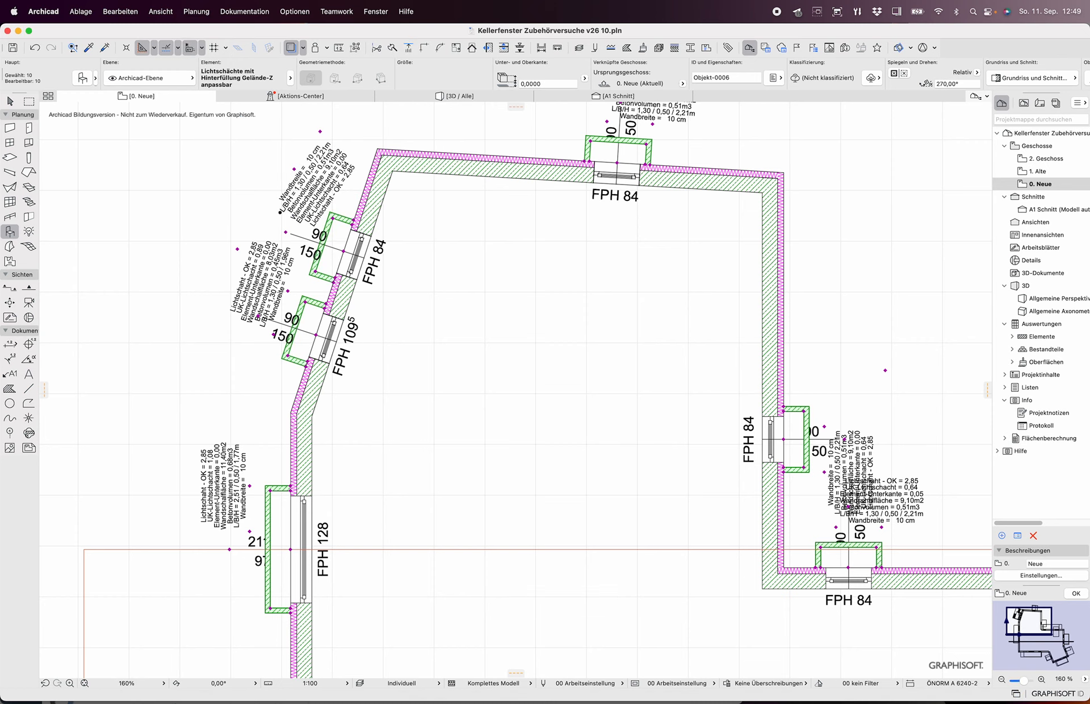
left_click(320, 131)
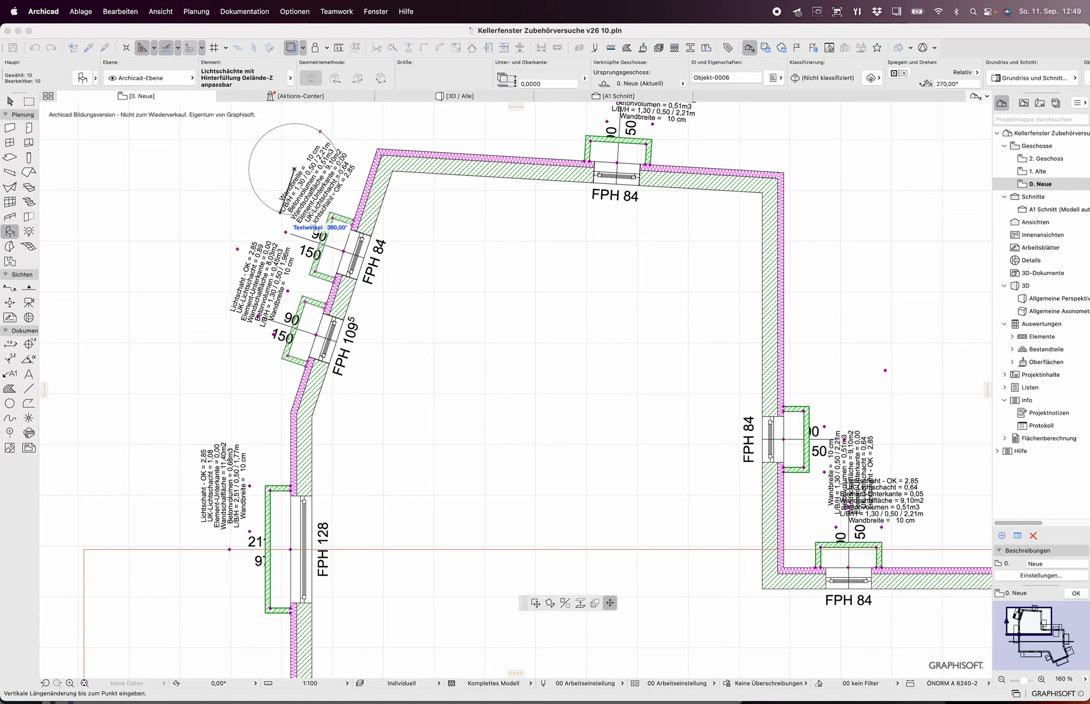
left_click(280, 212)
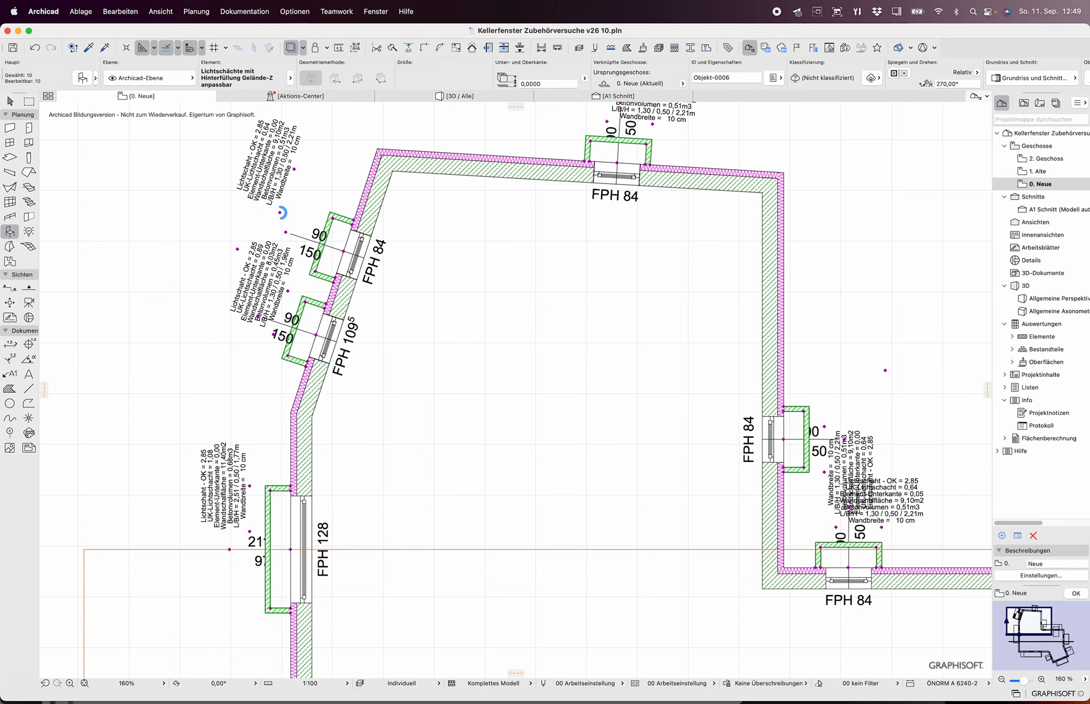
- Rotate the dimension text of the upper light shaft on the slanted wall to nearly horizontal and move it closer to the shaft
left_click(280, 212)
key("Escape")
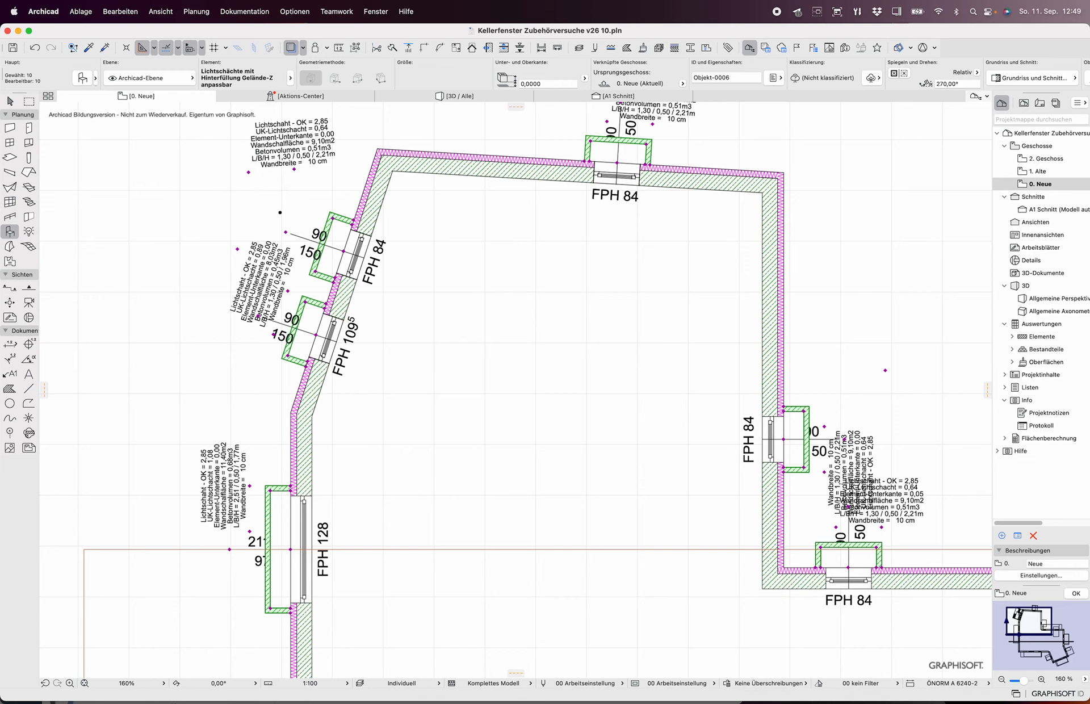
left_click(280, 212)
left_click(299, 242)
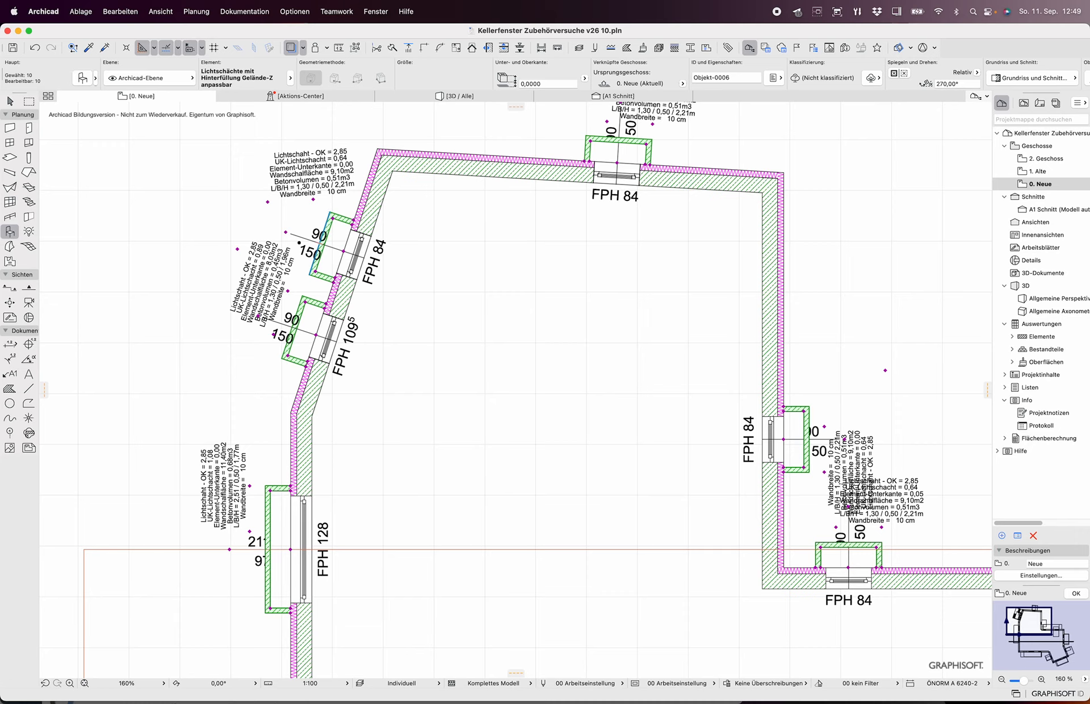
scroll(337, 154, "up", 5)
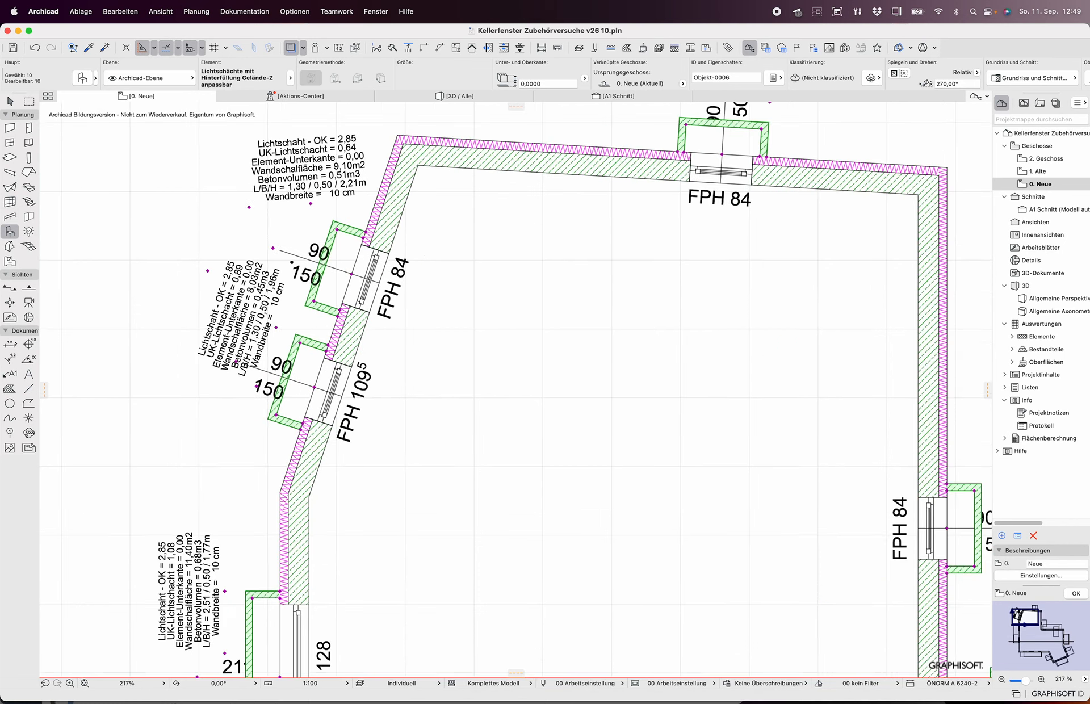
scroll(419, 305, "up", 3)
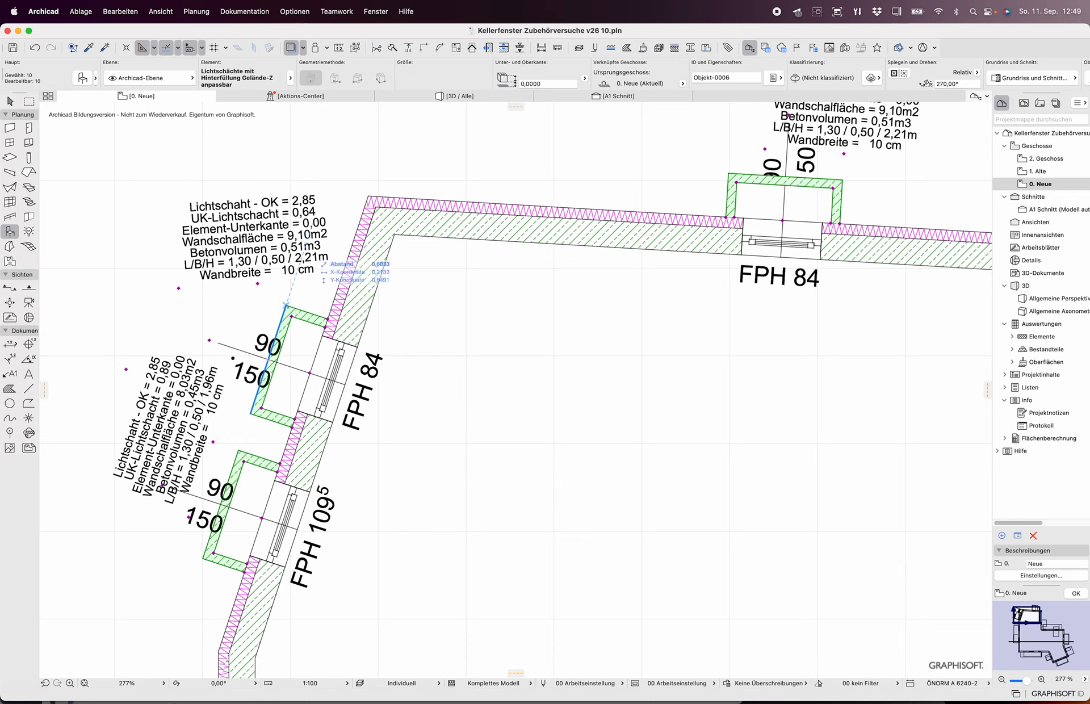
- Stretch the walls of the upper light shaft on the slanted wall to a Wandbreite of about 27 cm and try its side-width editing points
left_click(11, 101)
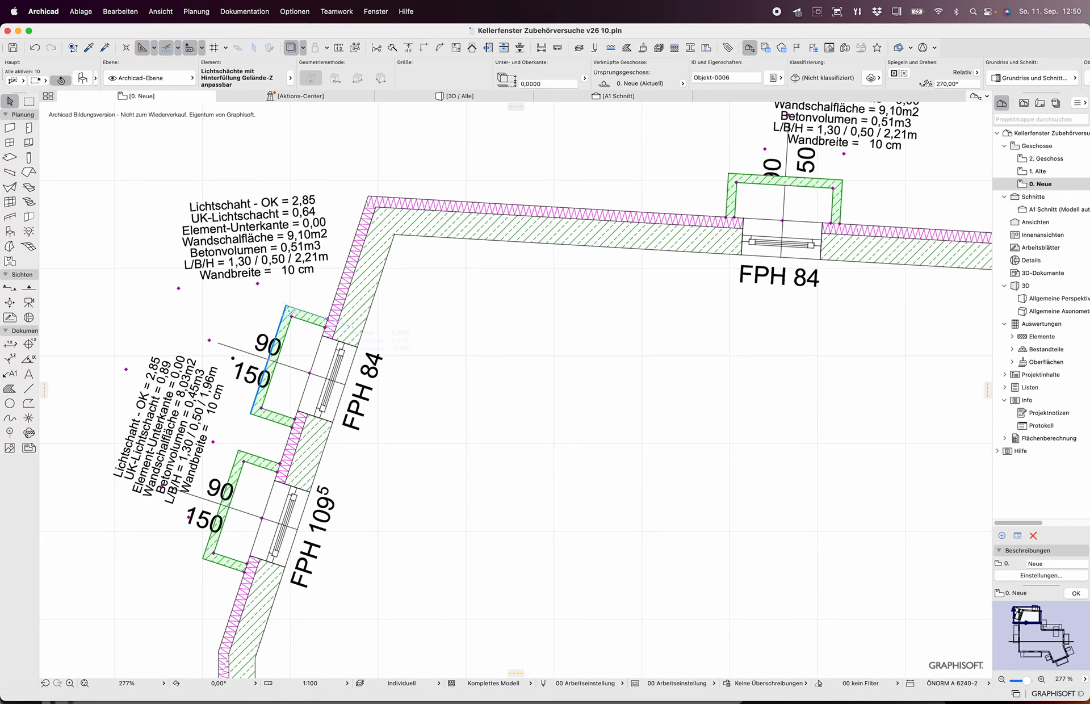
left_click(325, 326)
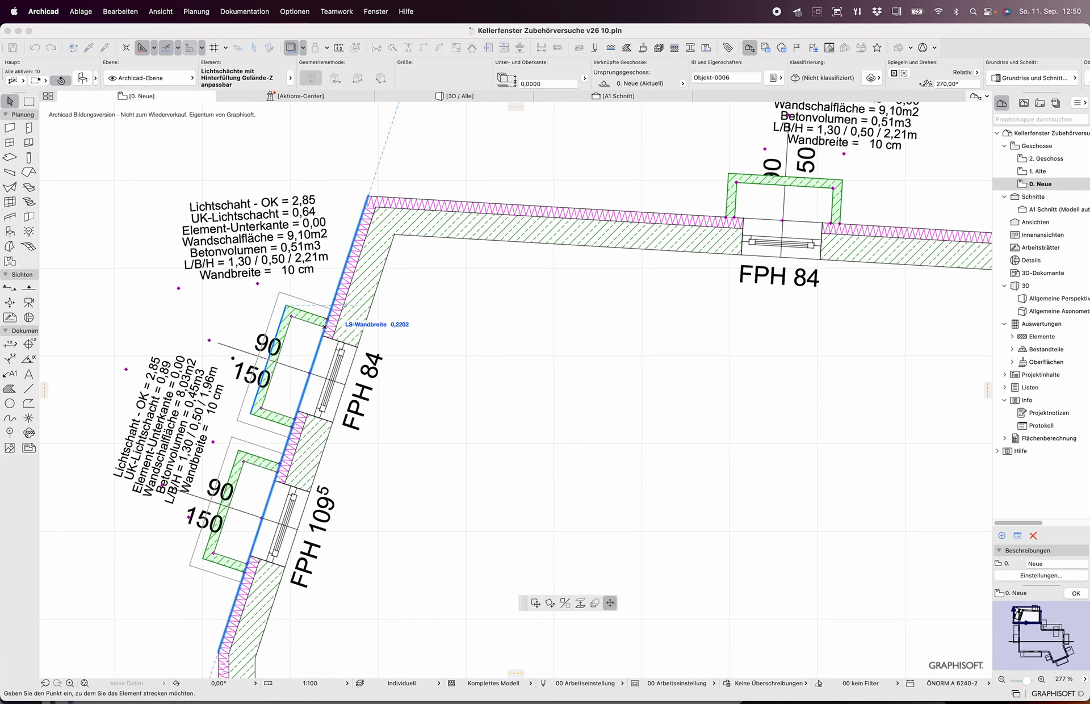
key("Escape")
left_click(292, 426)
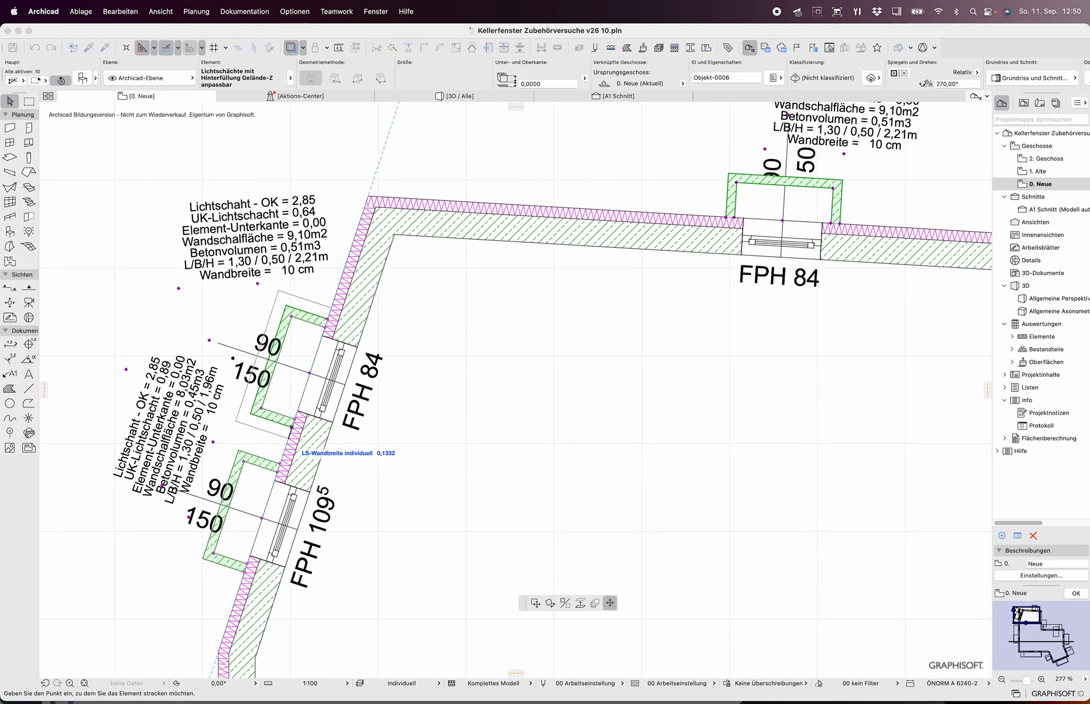
left_click(286, 441)
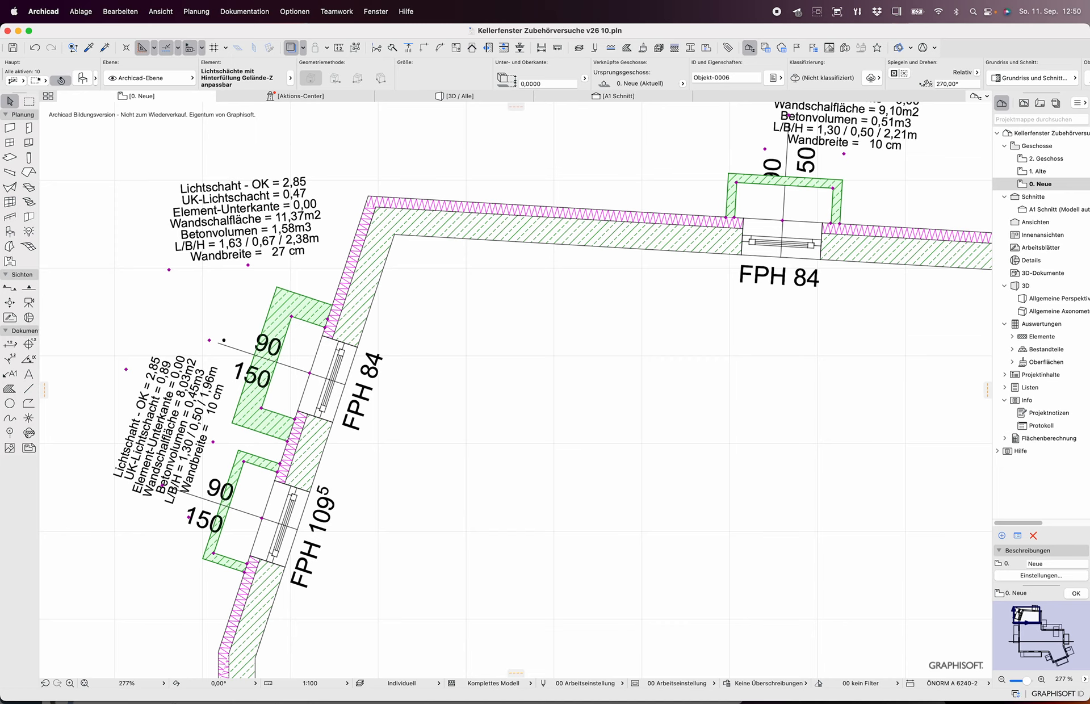
left_click(326, 320)
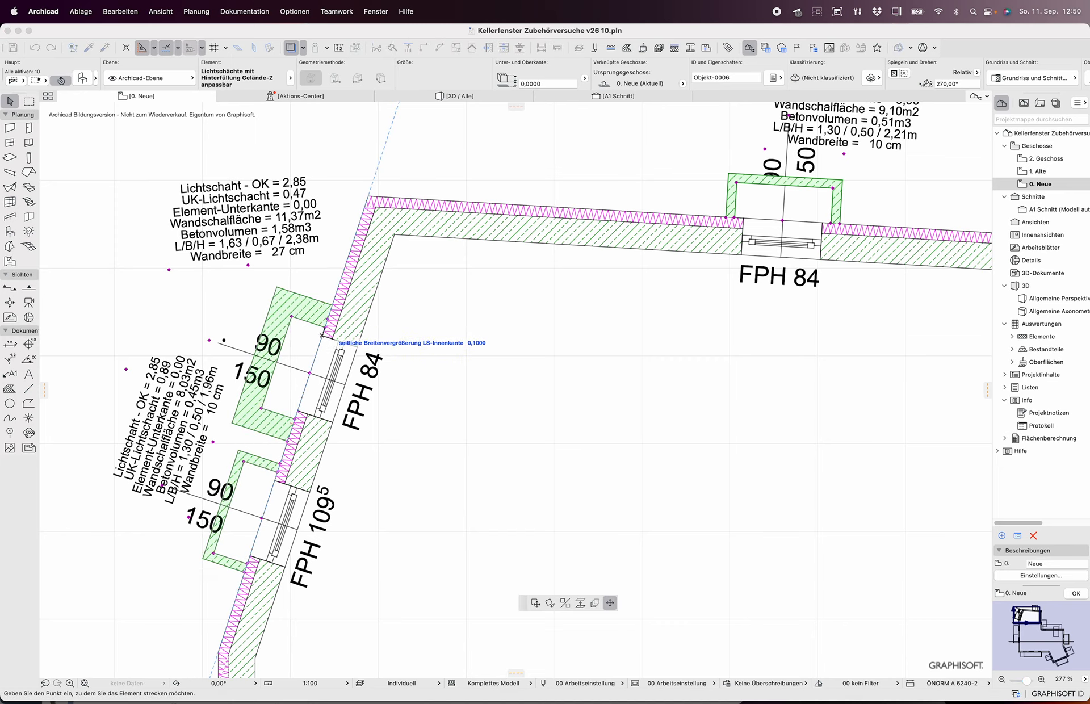
left_click(322, 335)
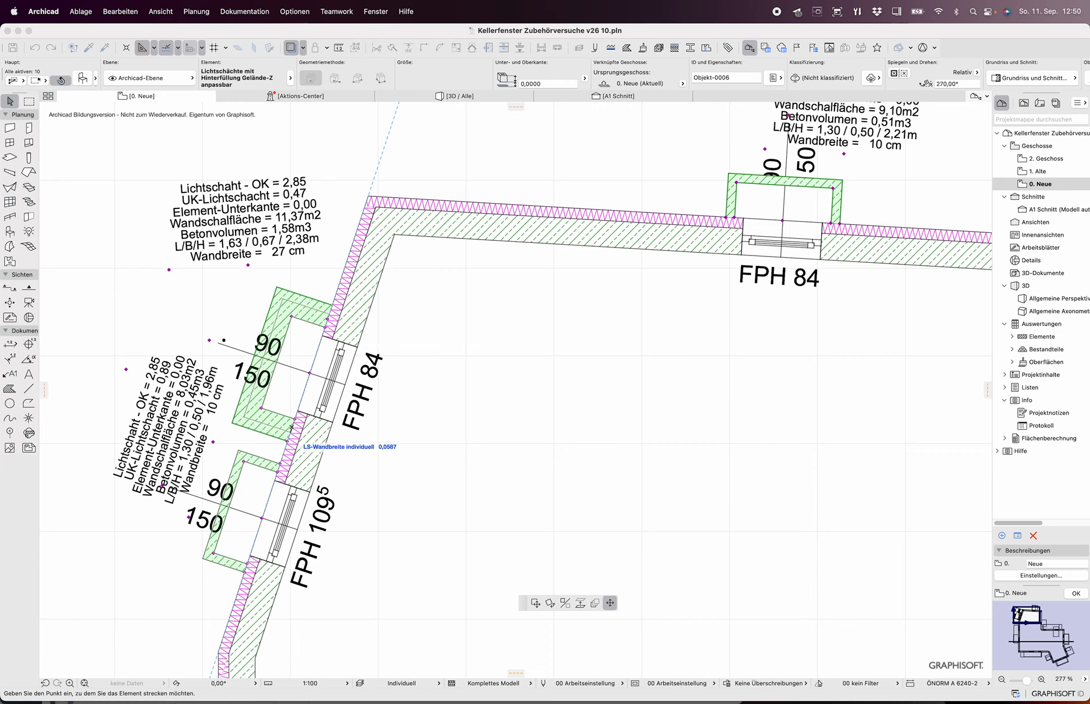
- Undo the trial wall-thickness and depth changes to the upper light shaft on the slanted wall
key("super+z")
key("super+shift+z")
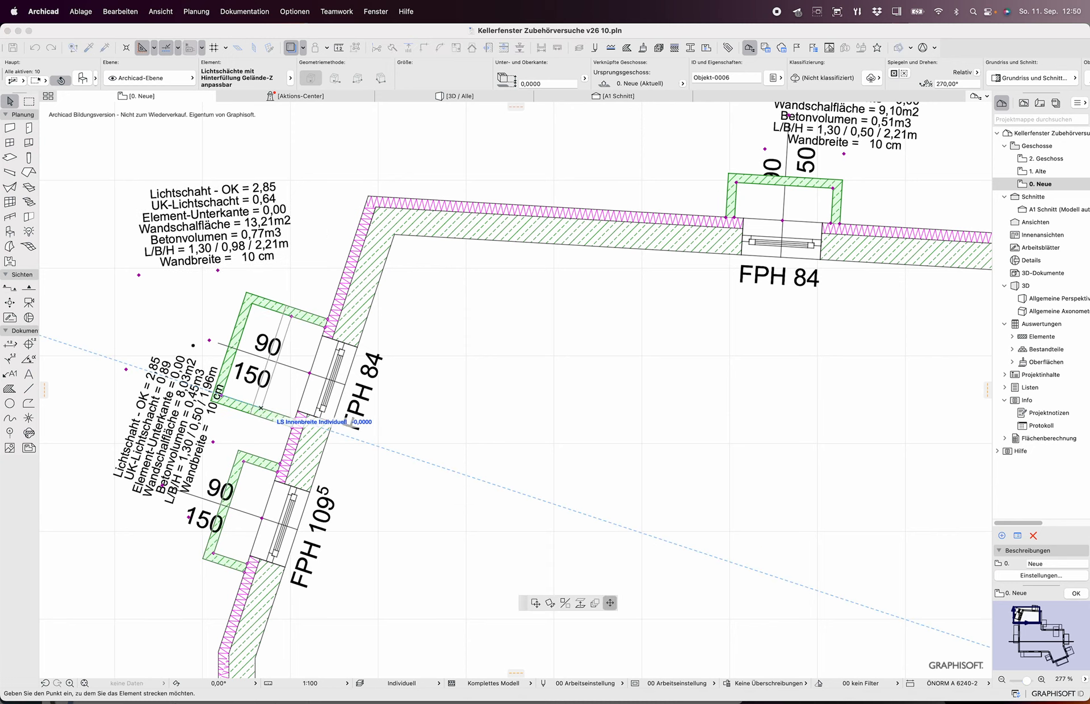
key("super+z")
scroll(515, 389, "down", 10)
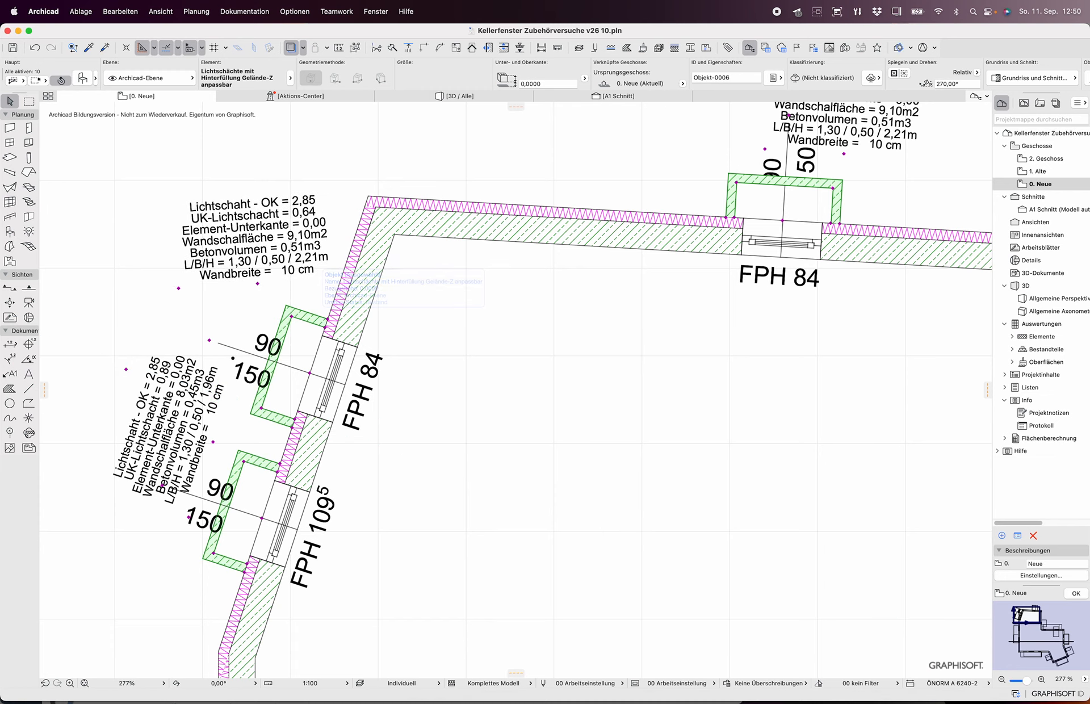
- Move the dimension text of the upper light shaft on the slanted wall away from the shaft and rotate it parallel to that wall
scroll(516, 388, "down", 3)
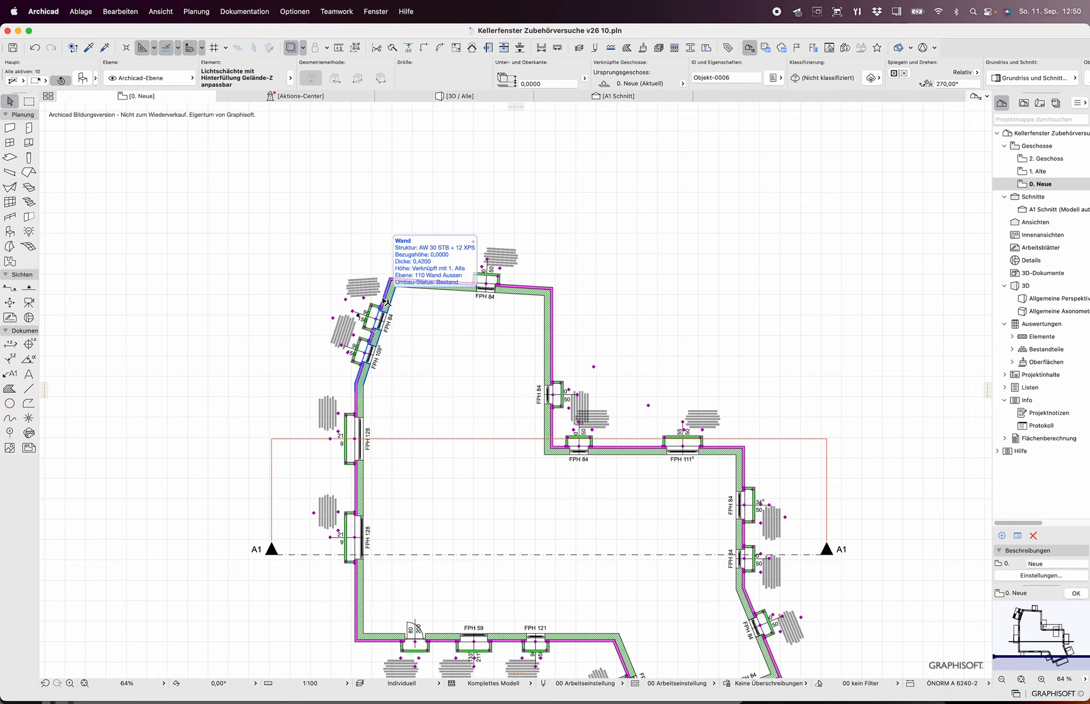
scroll(363, 312, "up", 10)
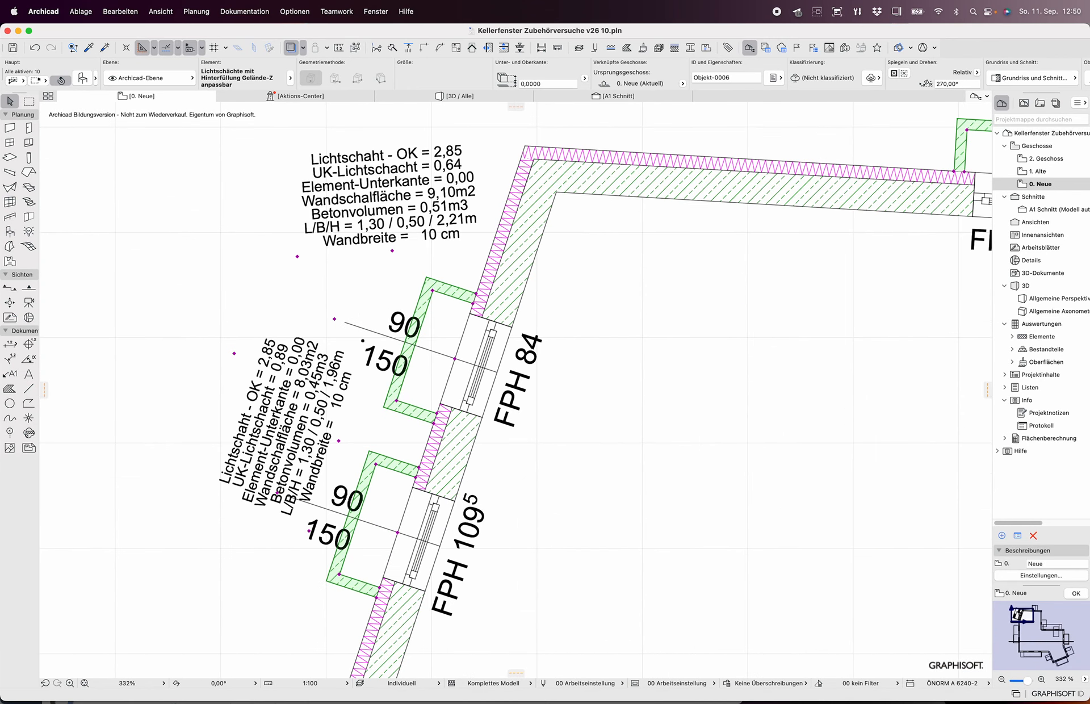
left_click(392, 251)
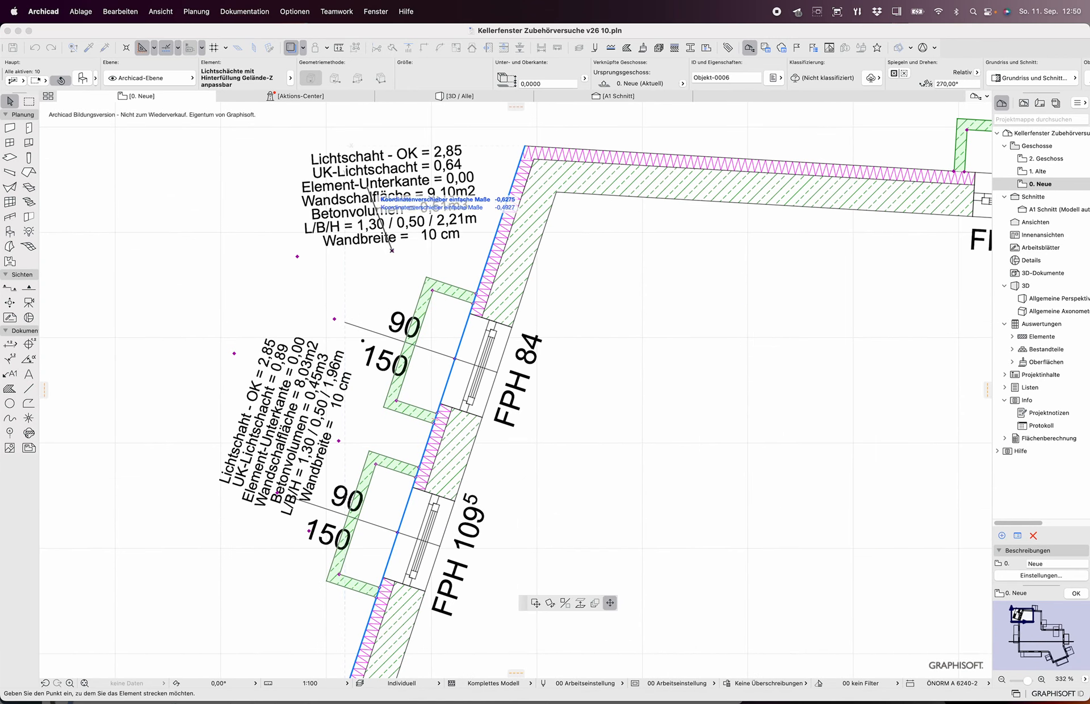
left_click(360, 170)
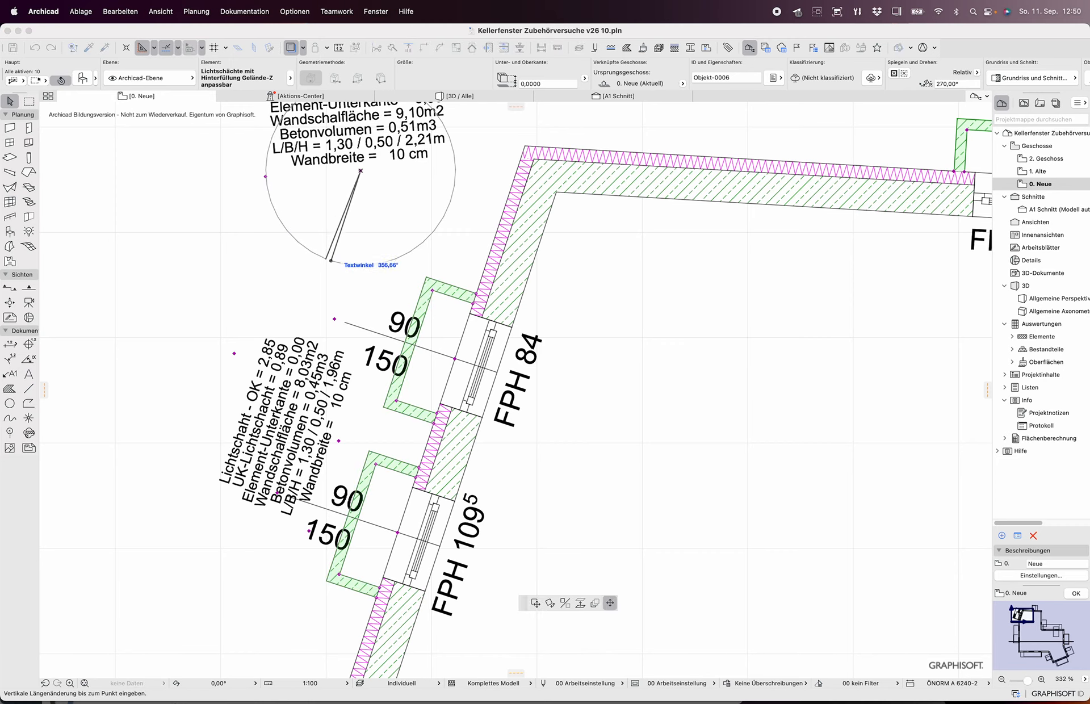
left_click(331, 260)
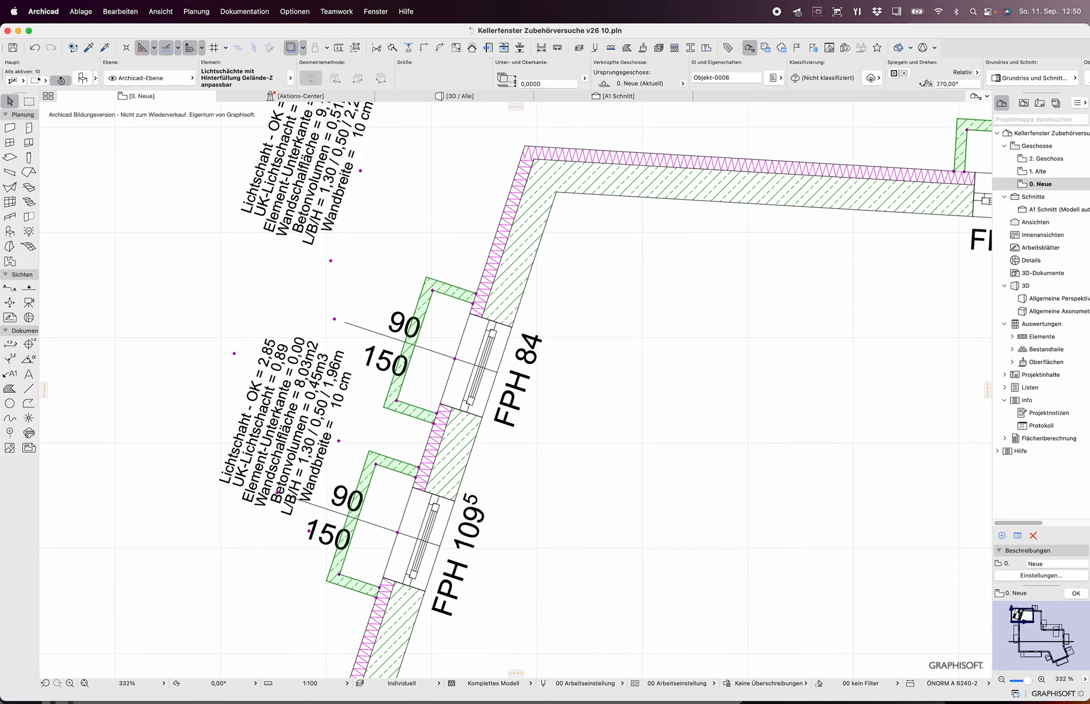
- Move the rotated dimension text of the upper light shaft closer to the shaft, beside the slanted wall
left_click(360, 170)
left_click(391, 197)
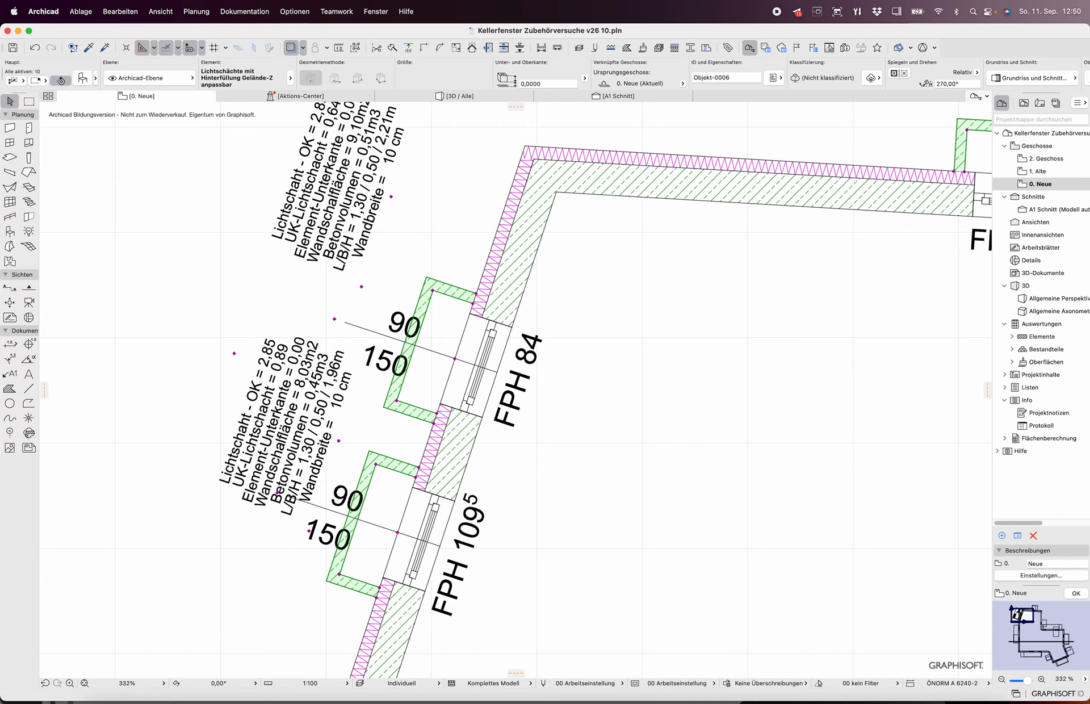
scroll(395, 435, "down", 5)
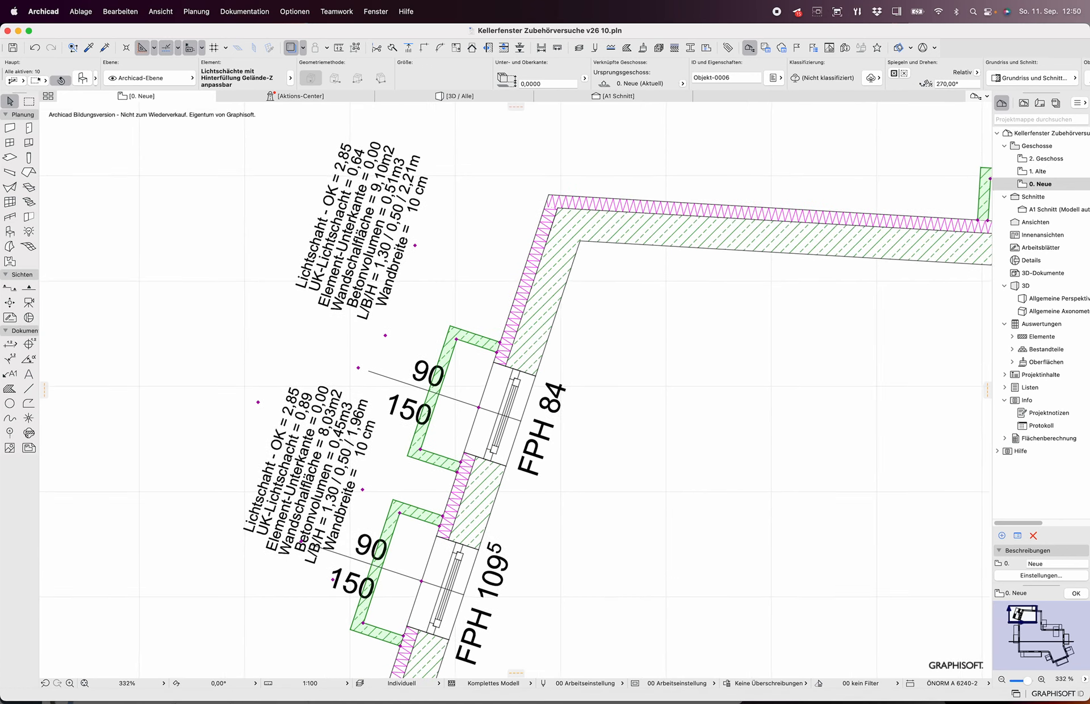
scroll(568, 397, "down", 2)
scroll(568, 397, "left", 1)
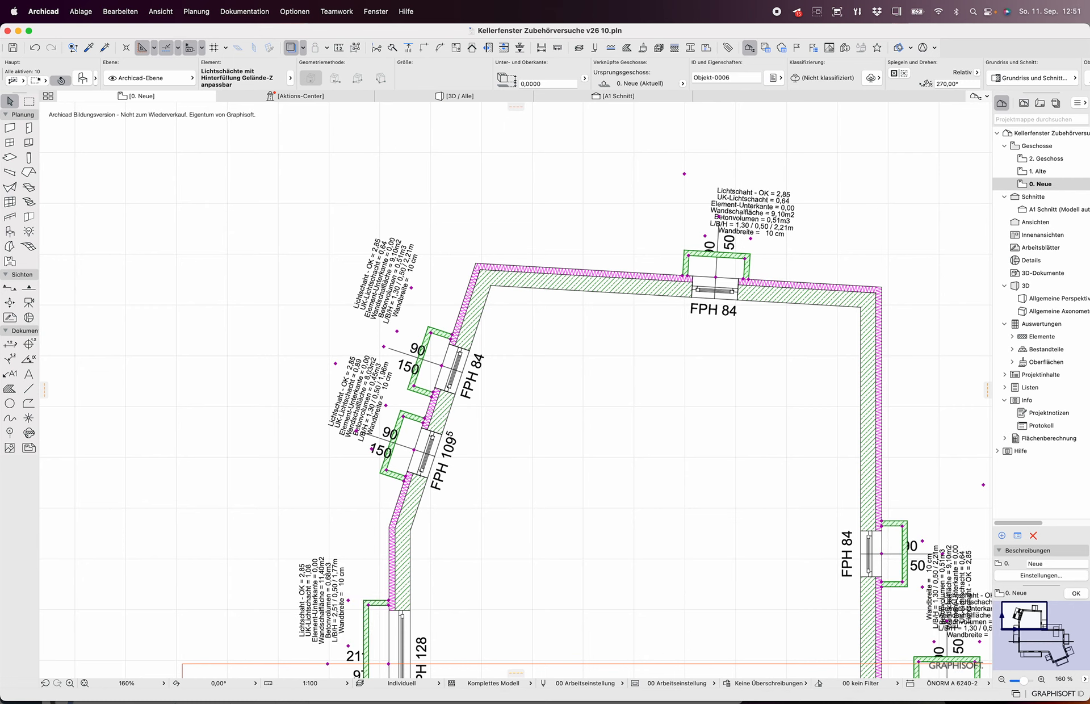
left_click(411, 287)
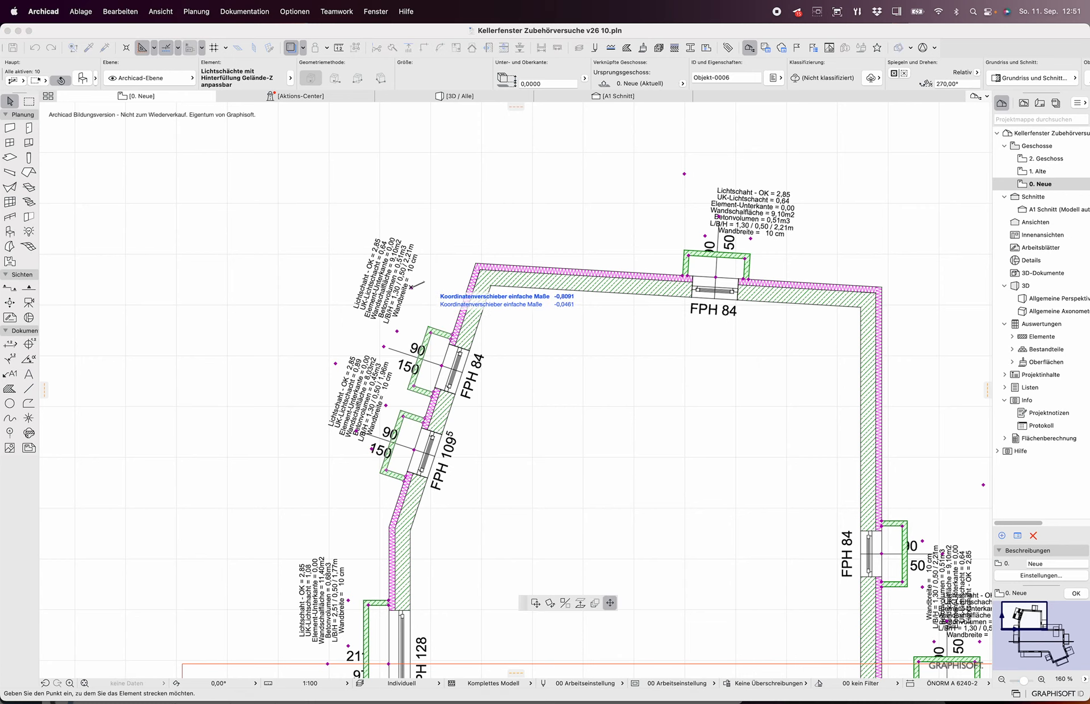
left_click(429, 280)
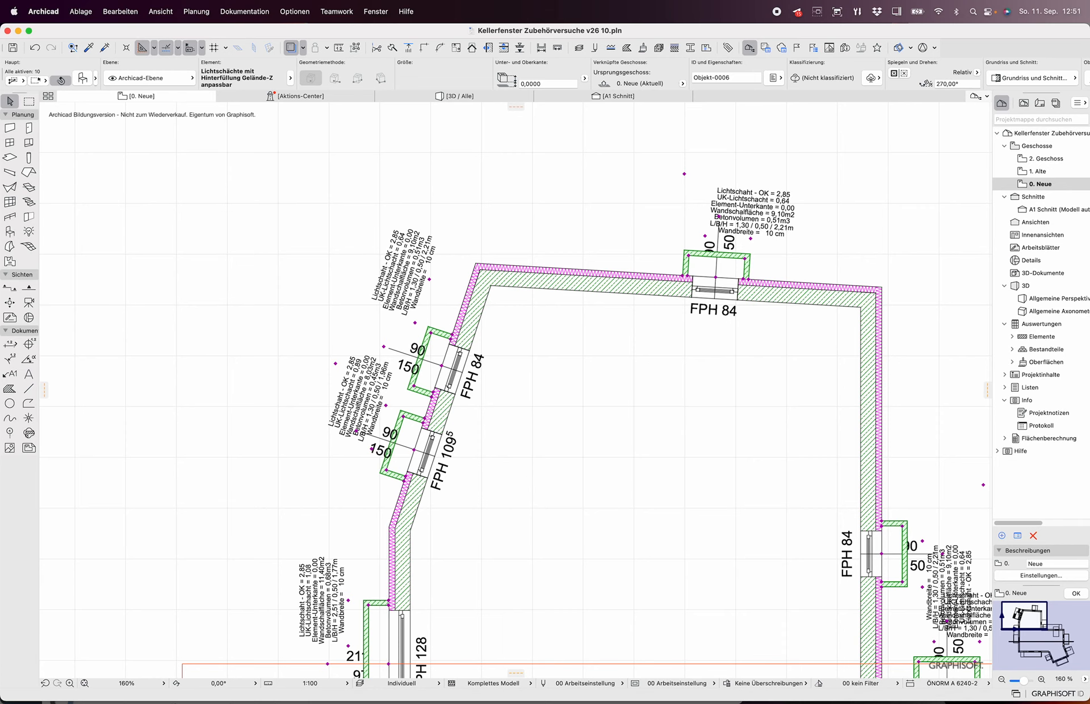
- Open the selected light shafts' object settings and review the Beschriftungen, LSMaterialien and Gitterrost parameters
key("super+t")
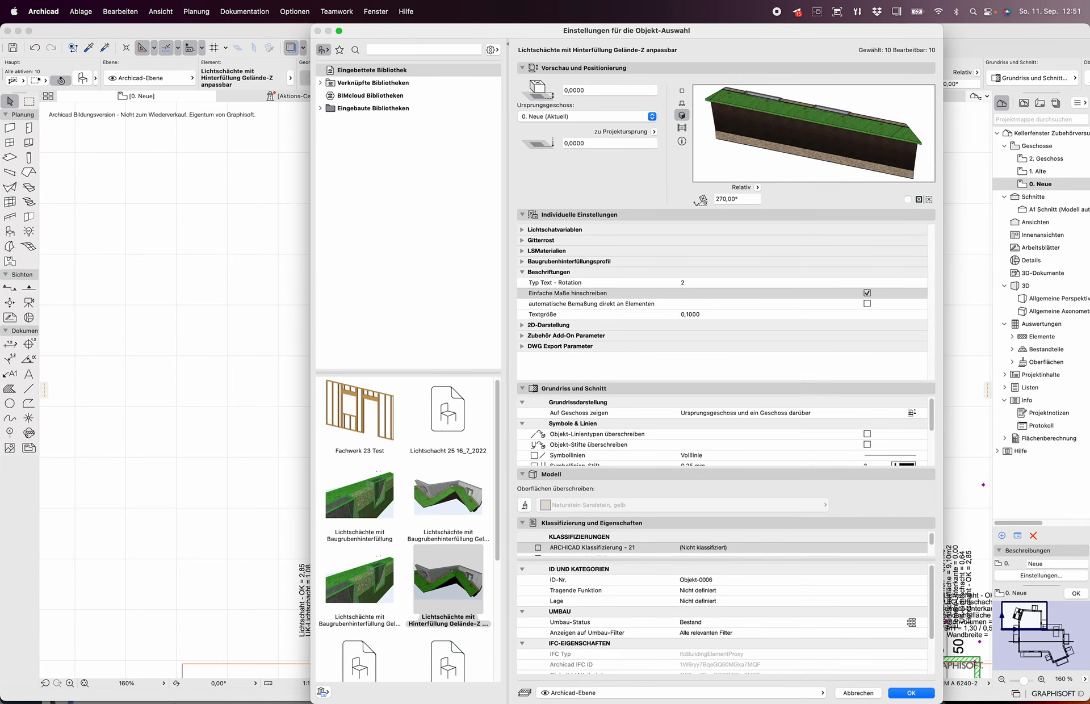
left_click(590, 303)
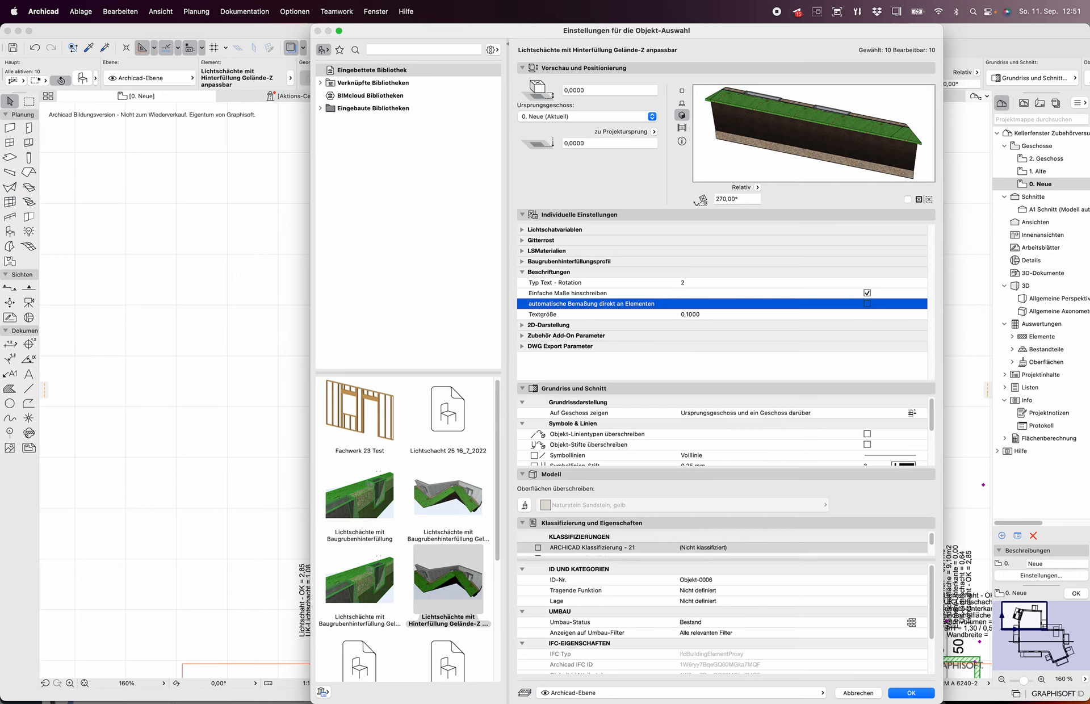
left_click(522, 272)
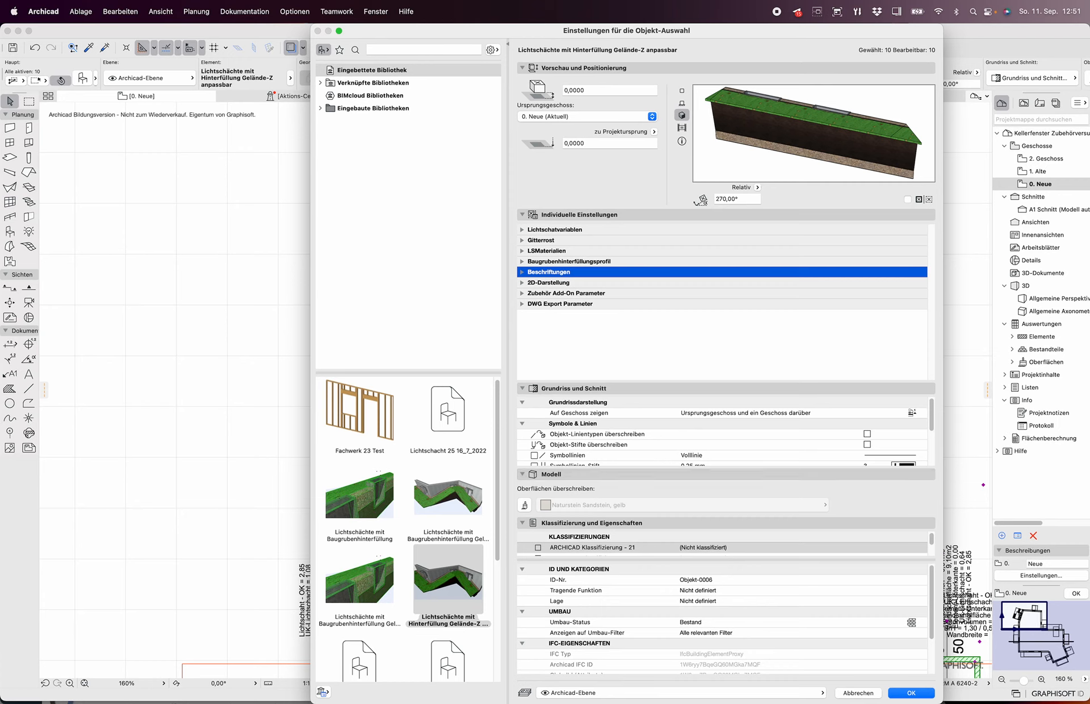
left_click(619, 251)
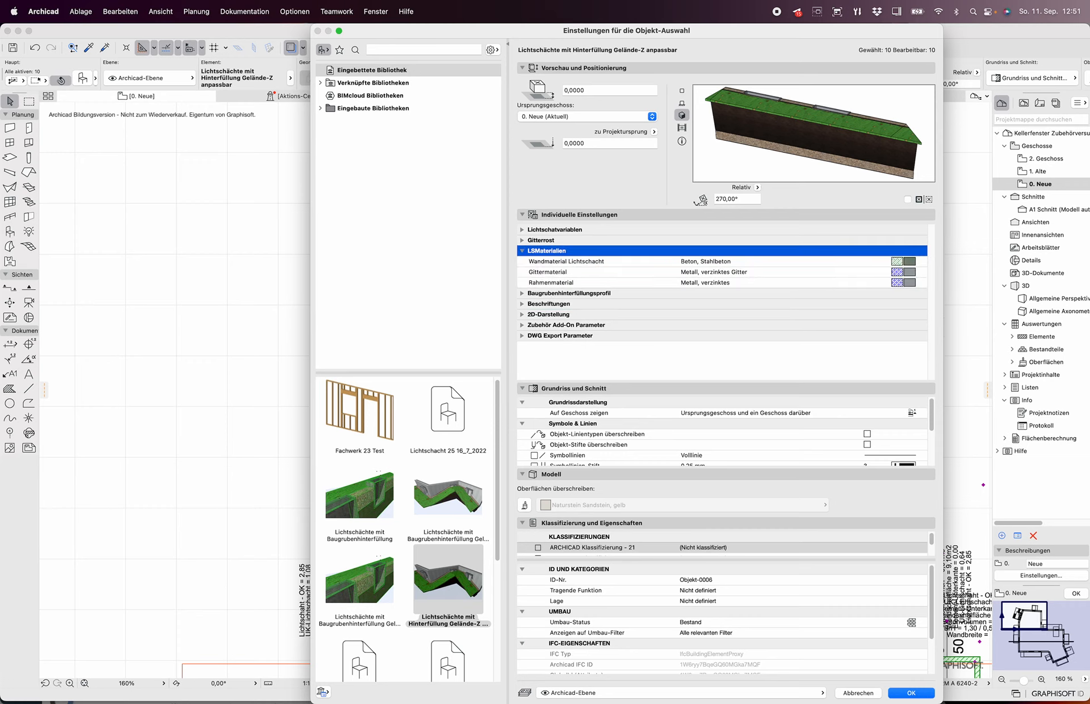
left_click(522, 250)
left_click(522, 240)
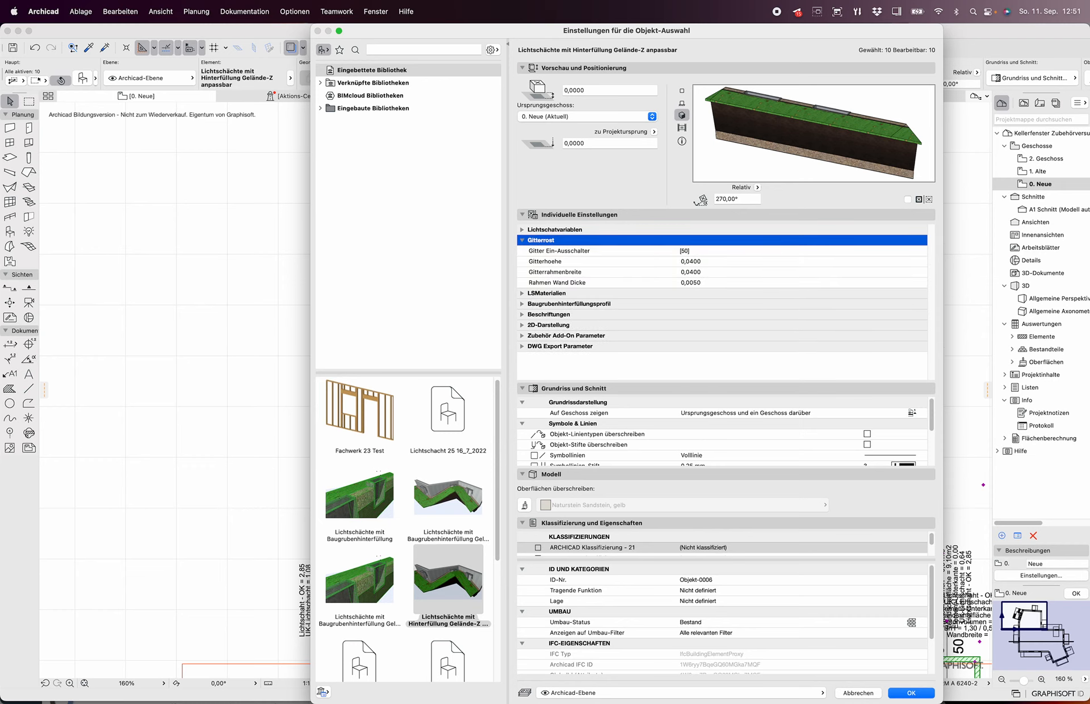
left_click(522, 240)
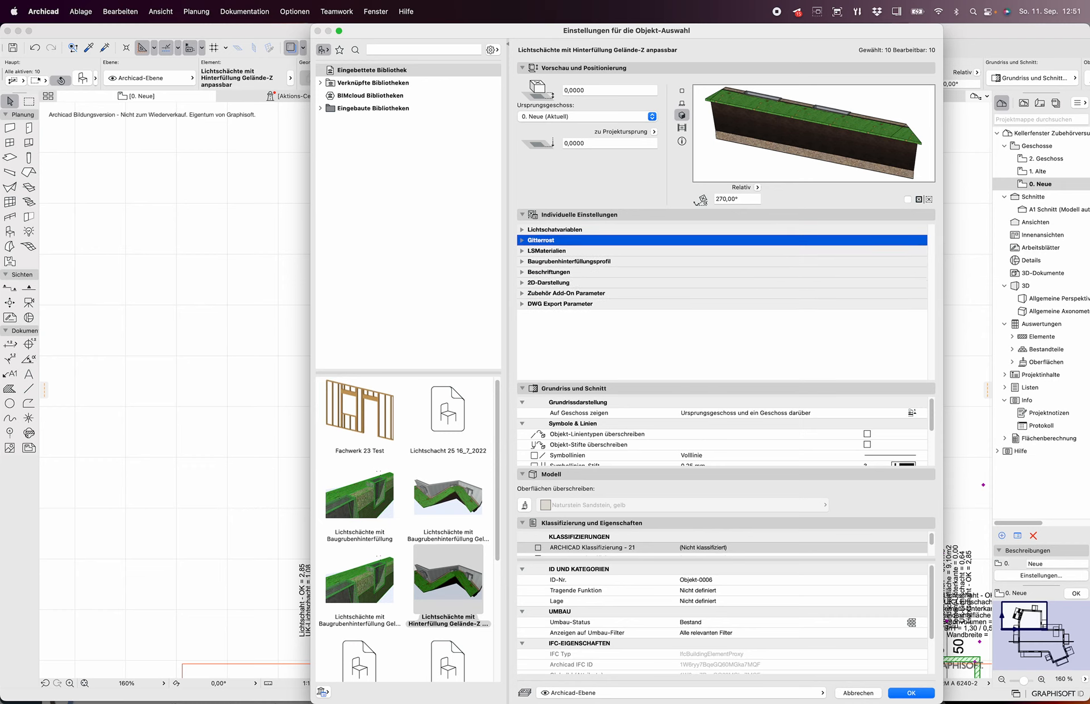
- Examine the Baugrubenhinterfüllungsprofil parameters, including the profile choices for the backfill and the terrain edge
left_click(522, 261)
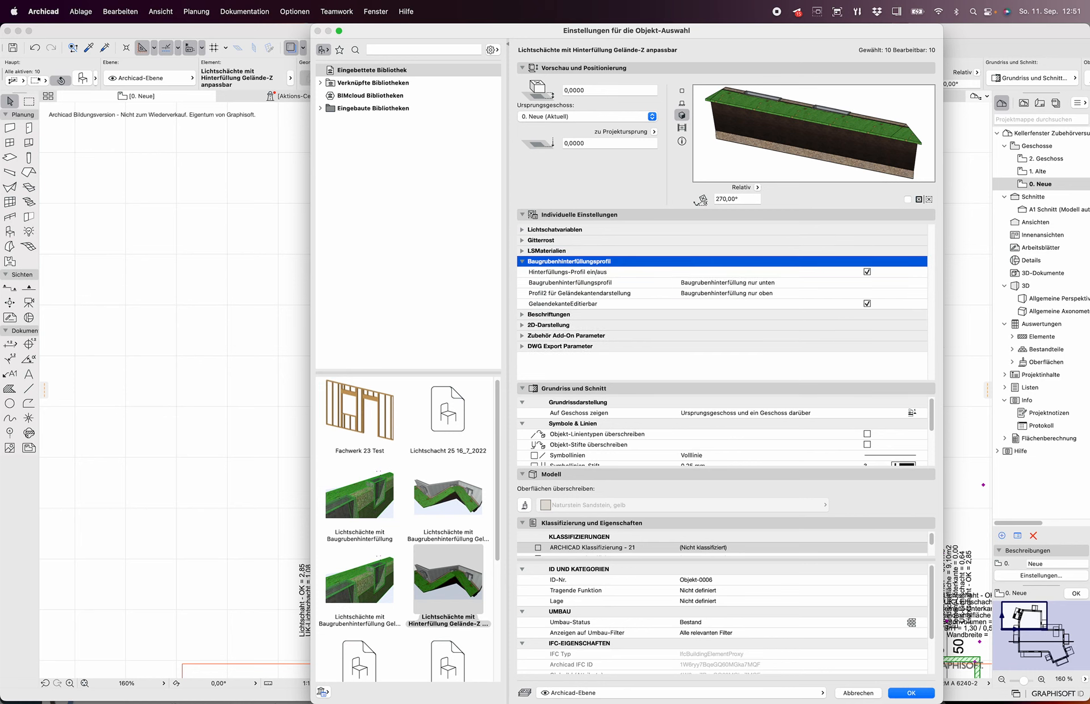
left_click(919, 283)
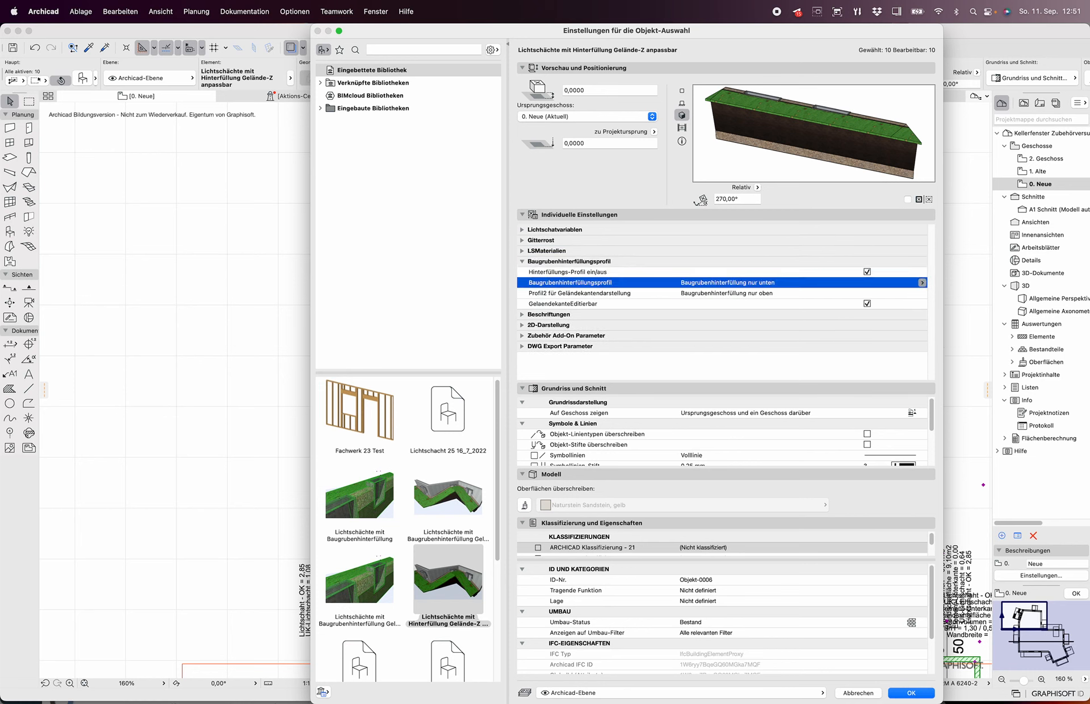
left_click(921, 283)
left_click(921, 284)
left_click(921, 293)
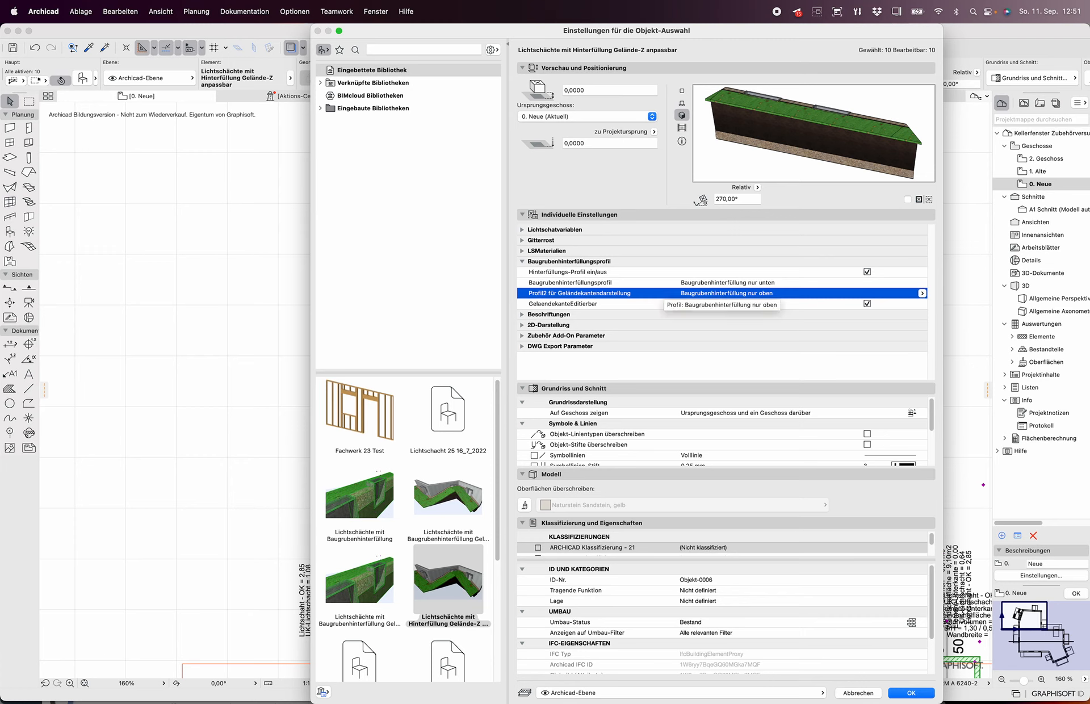